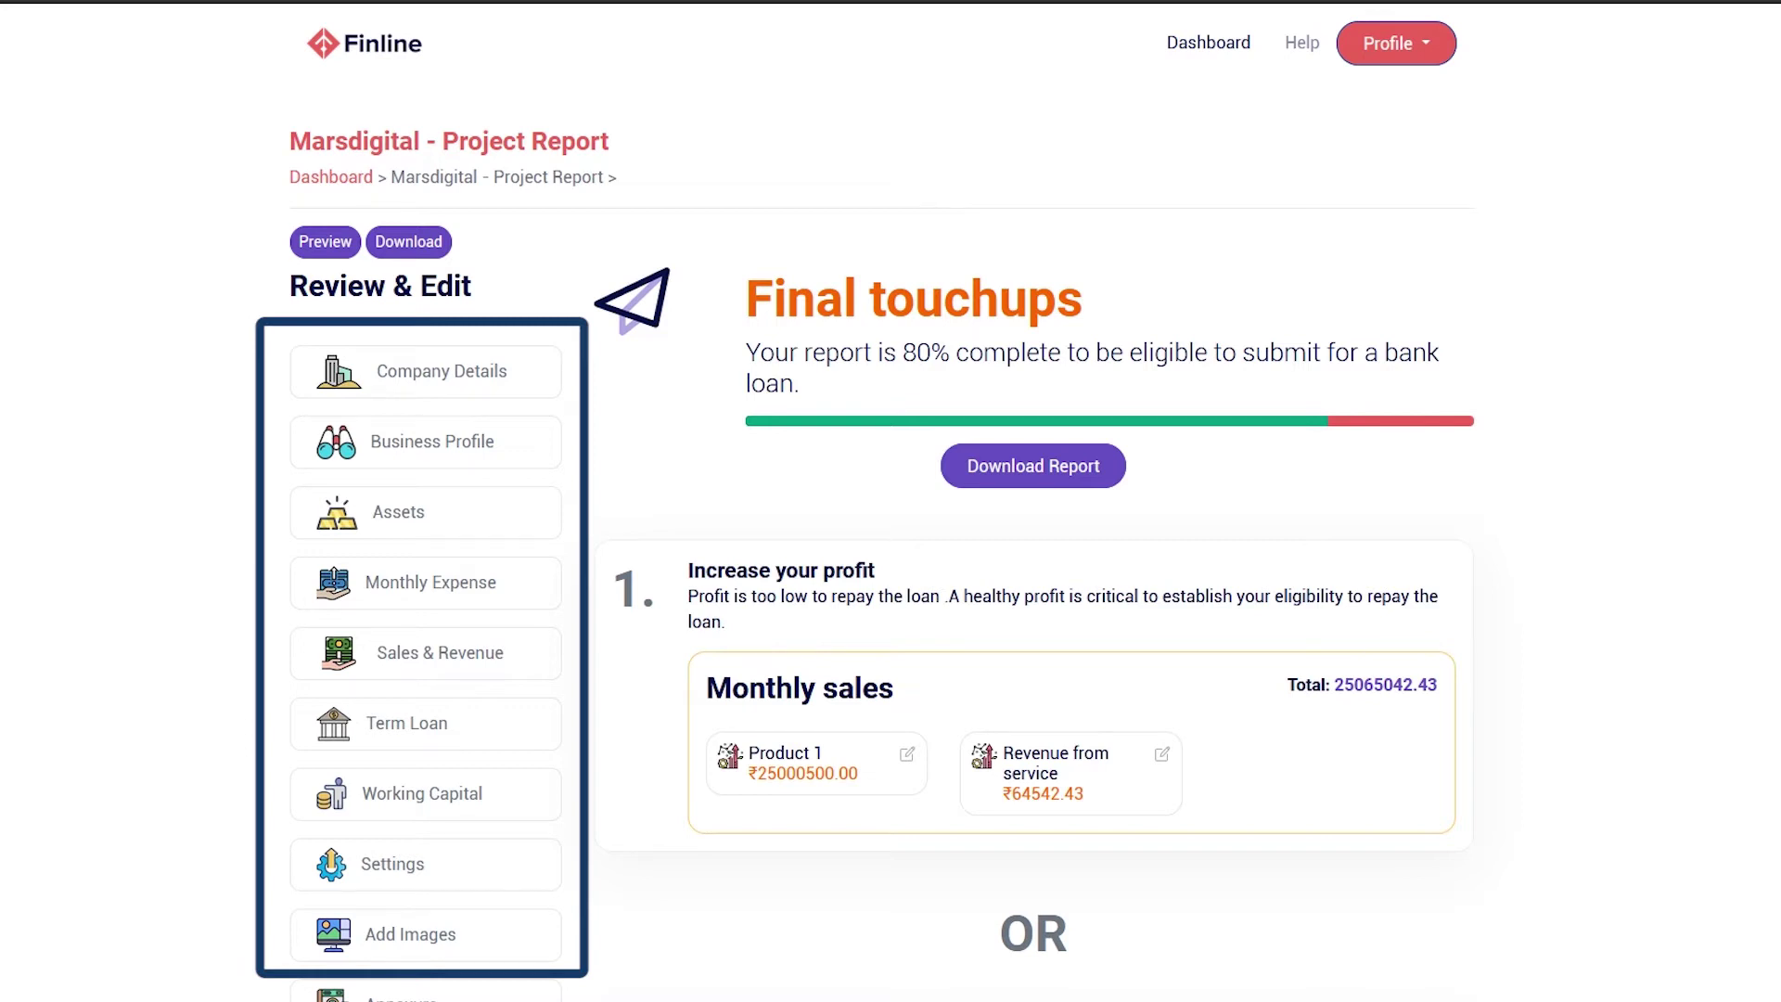
Open Company Details for the Marsdigital report and scroll down through the form and back up
{"action": "left_click", "coordinate": [455, 371]}
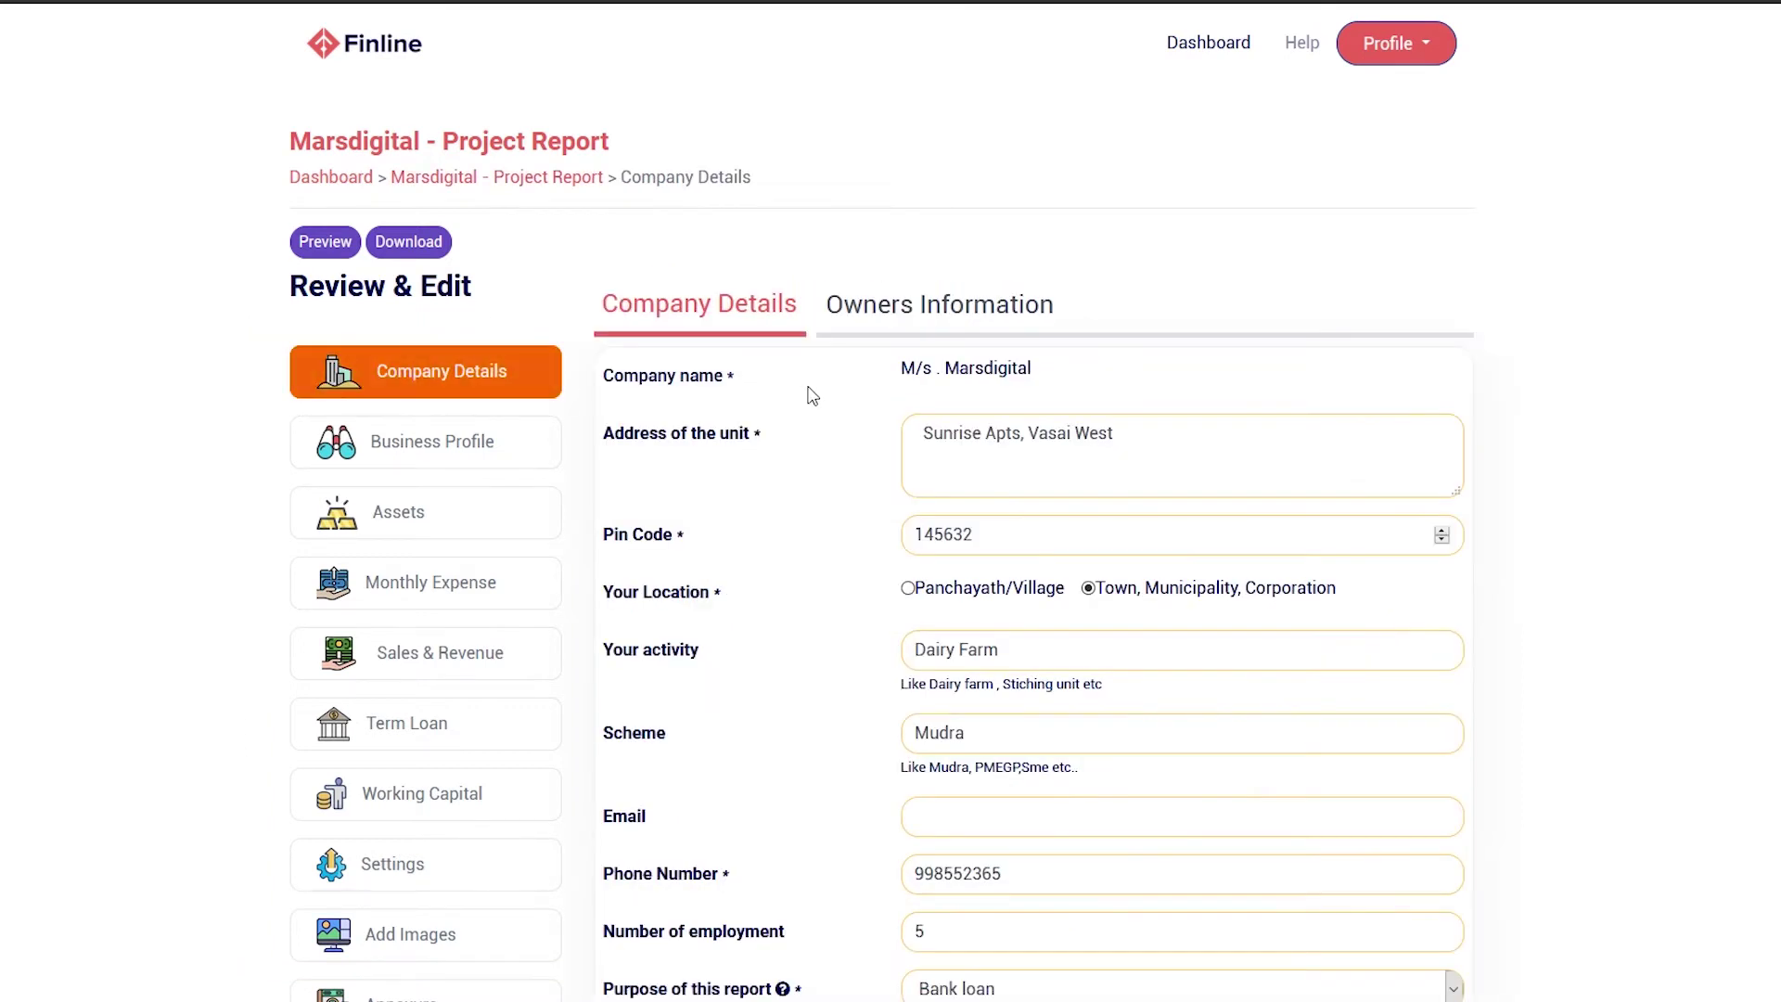
{"action": "scroll", "coordinate": [814, 395], "scroll_direction": "down", "scroll_amount": 2}
{"action": "scroll", "coordinate": [1030, 556], "scroll_direction": "down", "scroll_amount": 3}
{"action": "scroll", "coordinate": [1030, 557], "scroll_direction": "up", "scroll_amount": 5}
Preview the report and view Project at a glance, the Feasibility Ratio and the Feasibility graph
{"action": "left_click", "coordinate": [325, 243]}
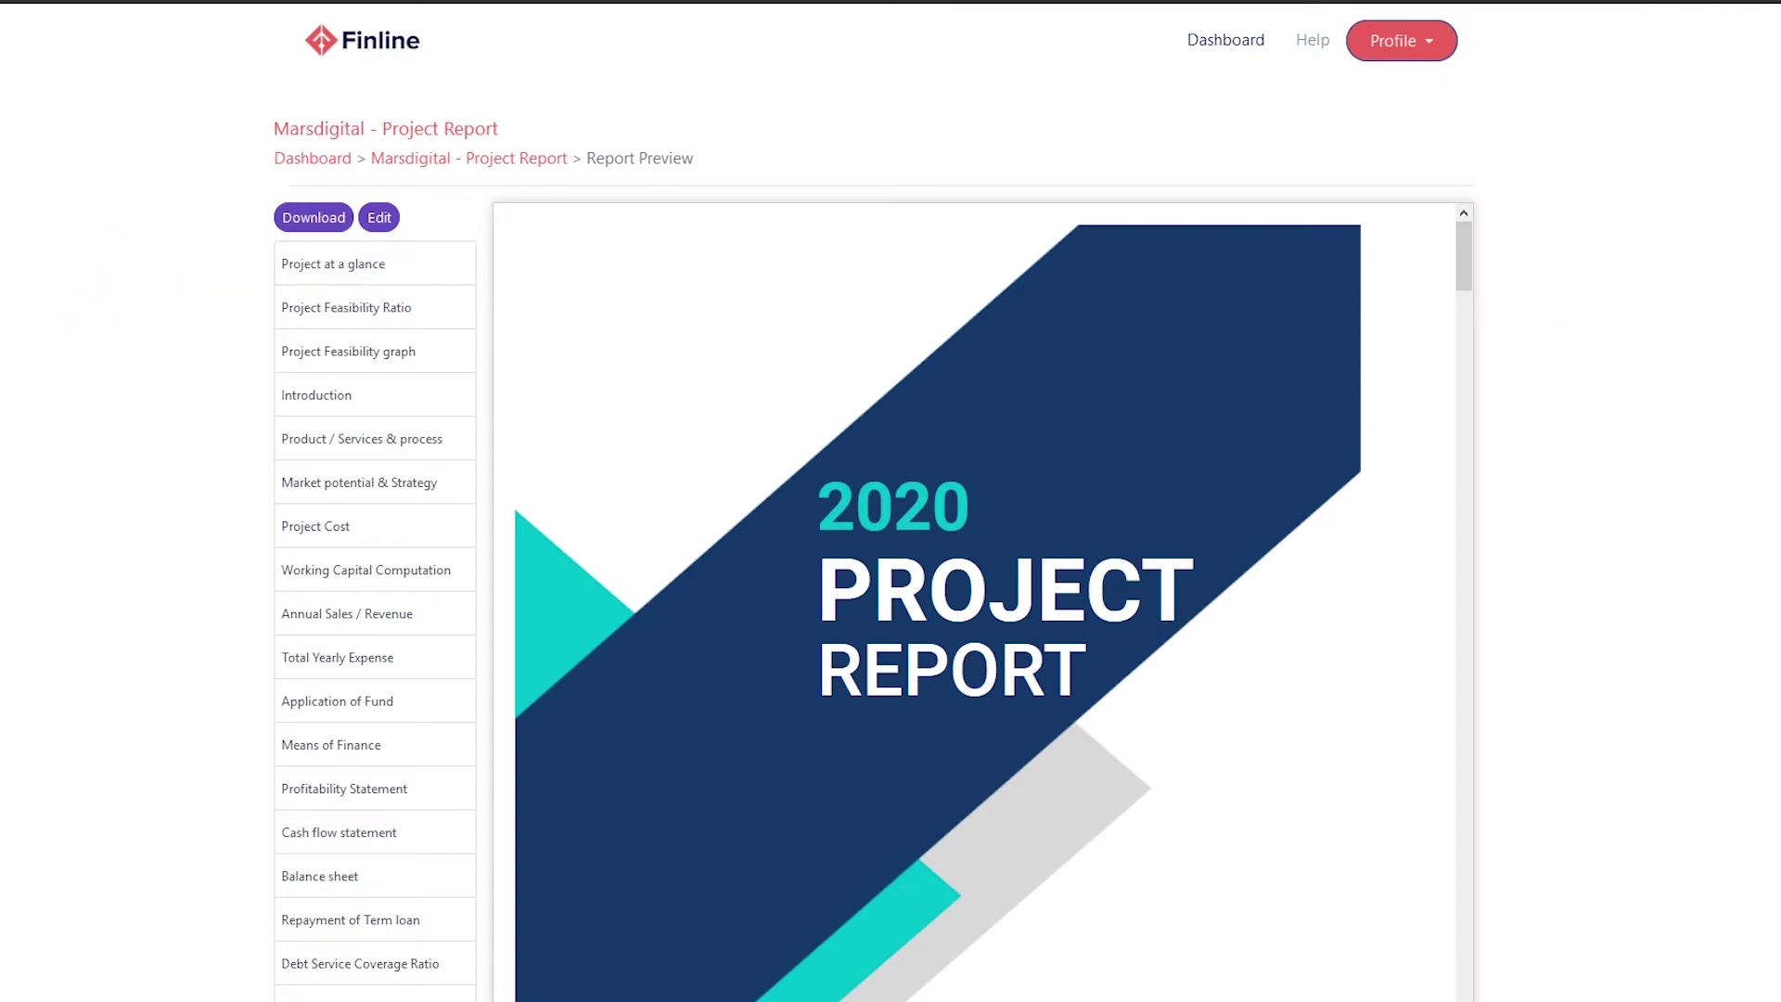
{"action": "left_click", "coordinate": [320, 269]}
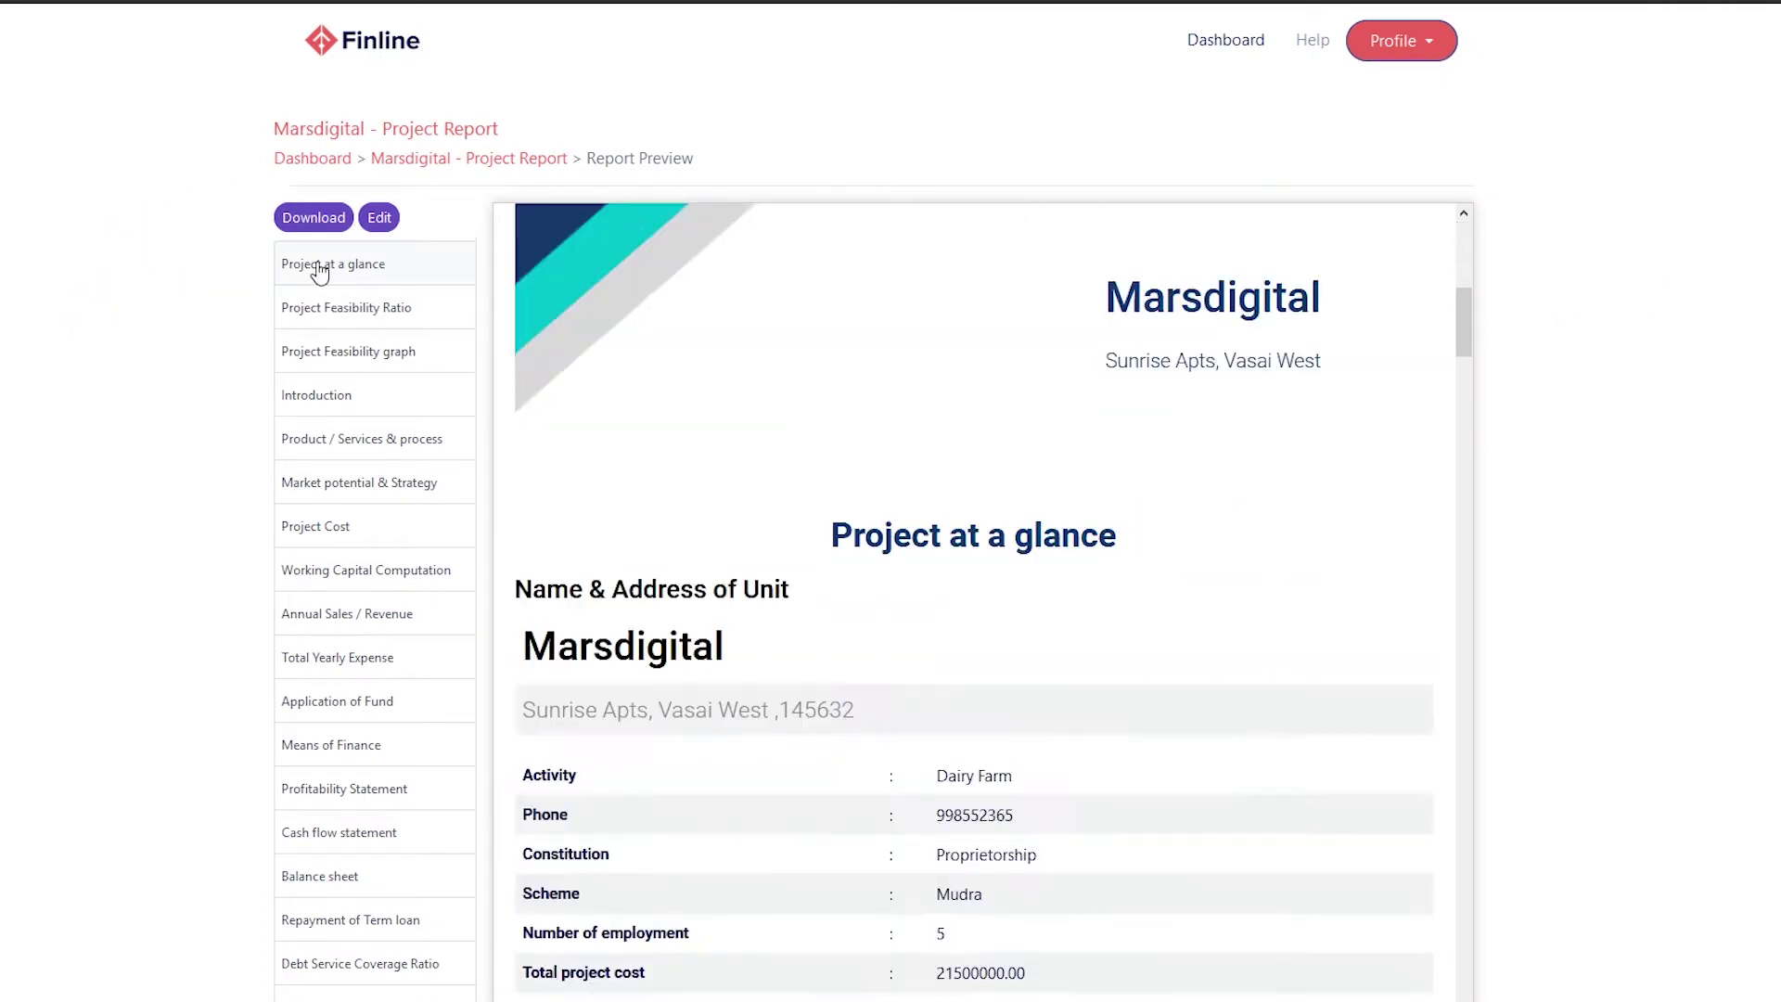
{"action": "left_click", "coordinate": [326, 313]}
{"action": "left_click", "coordinate": [336, 354]}
View the Introduction, Means of Finance and Cash flow sections, then return to editing
{"action": "left_click", "coordinate": [340, 397]}
{"action": "left_click", "coordinate": [364, 744]}
{"action": "left_click", "coordinate": [356, 835]}
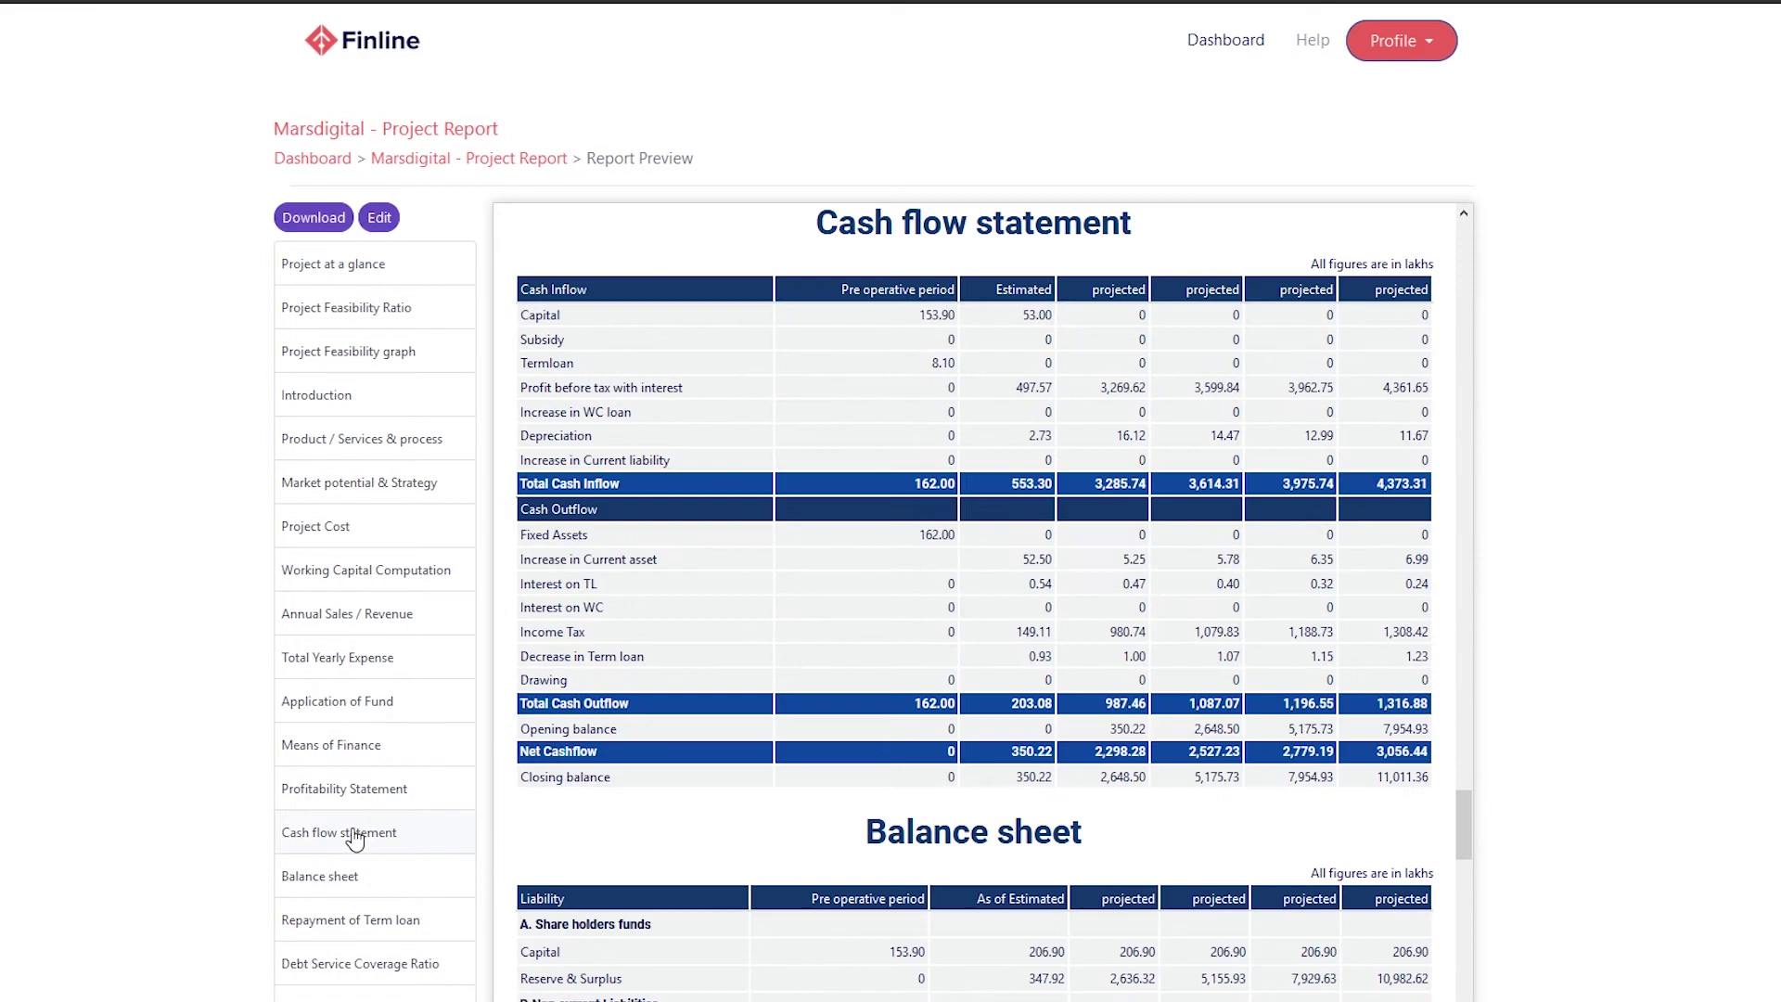
{"action": "left_click", "coordinate": [390, 227]}
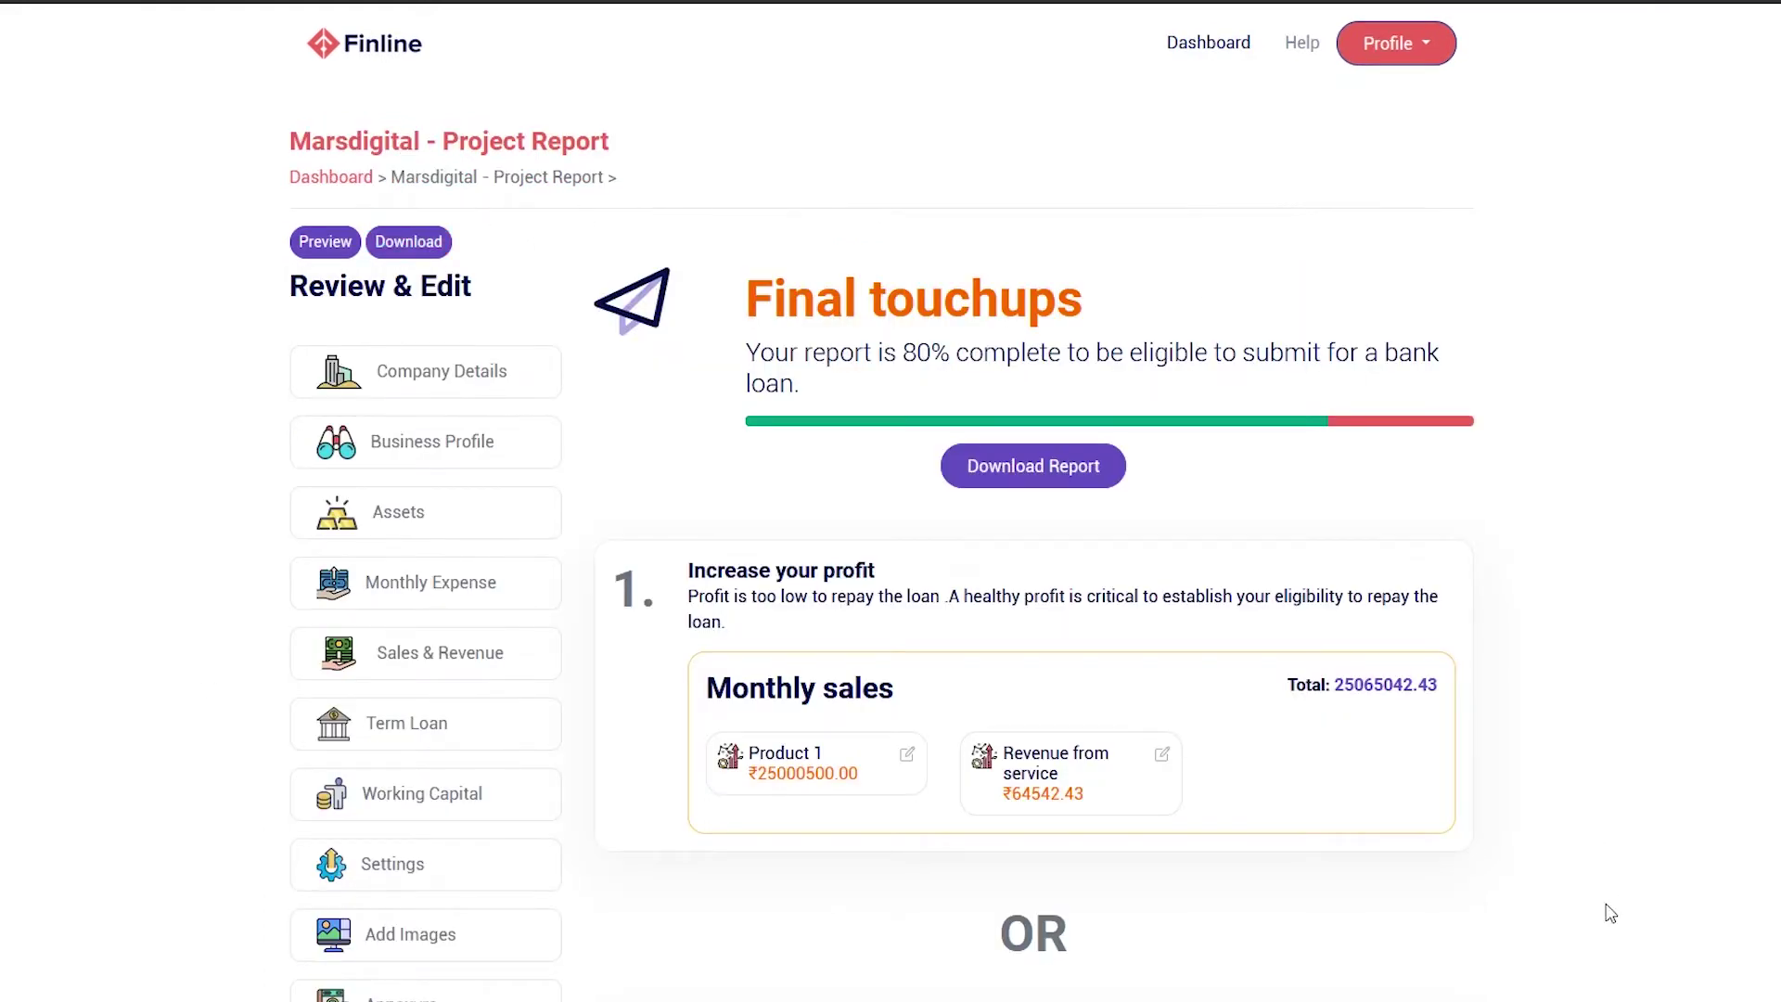
Open the Company Details form, select the Email field and scroll down
{"action": "left_click", "coordinate": [542, 390]}
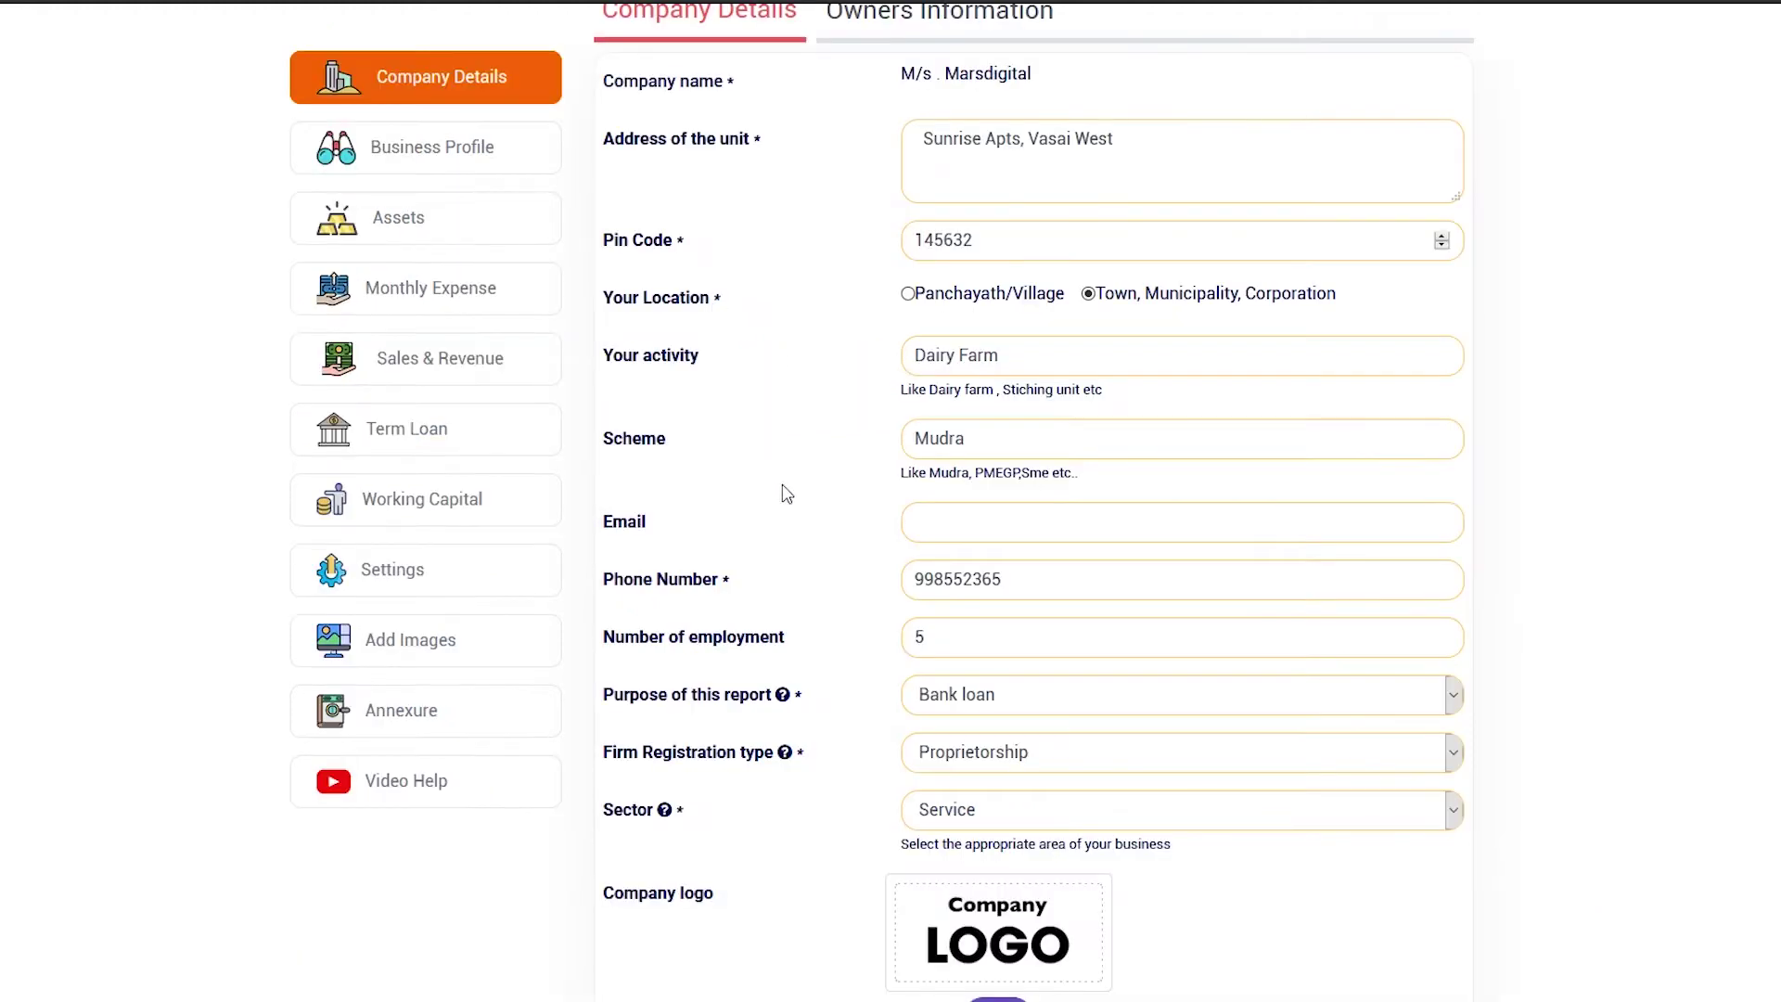
{"action": "left_click", "coordinate": [991, 542]}
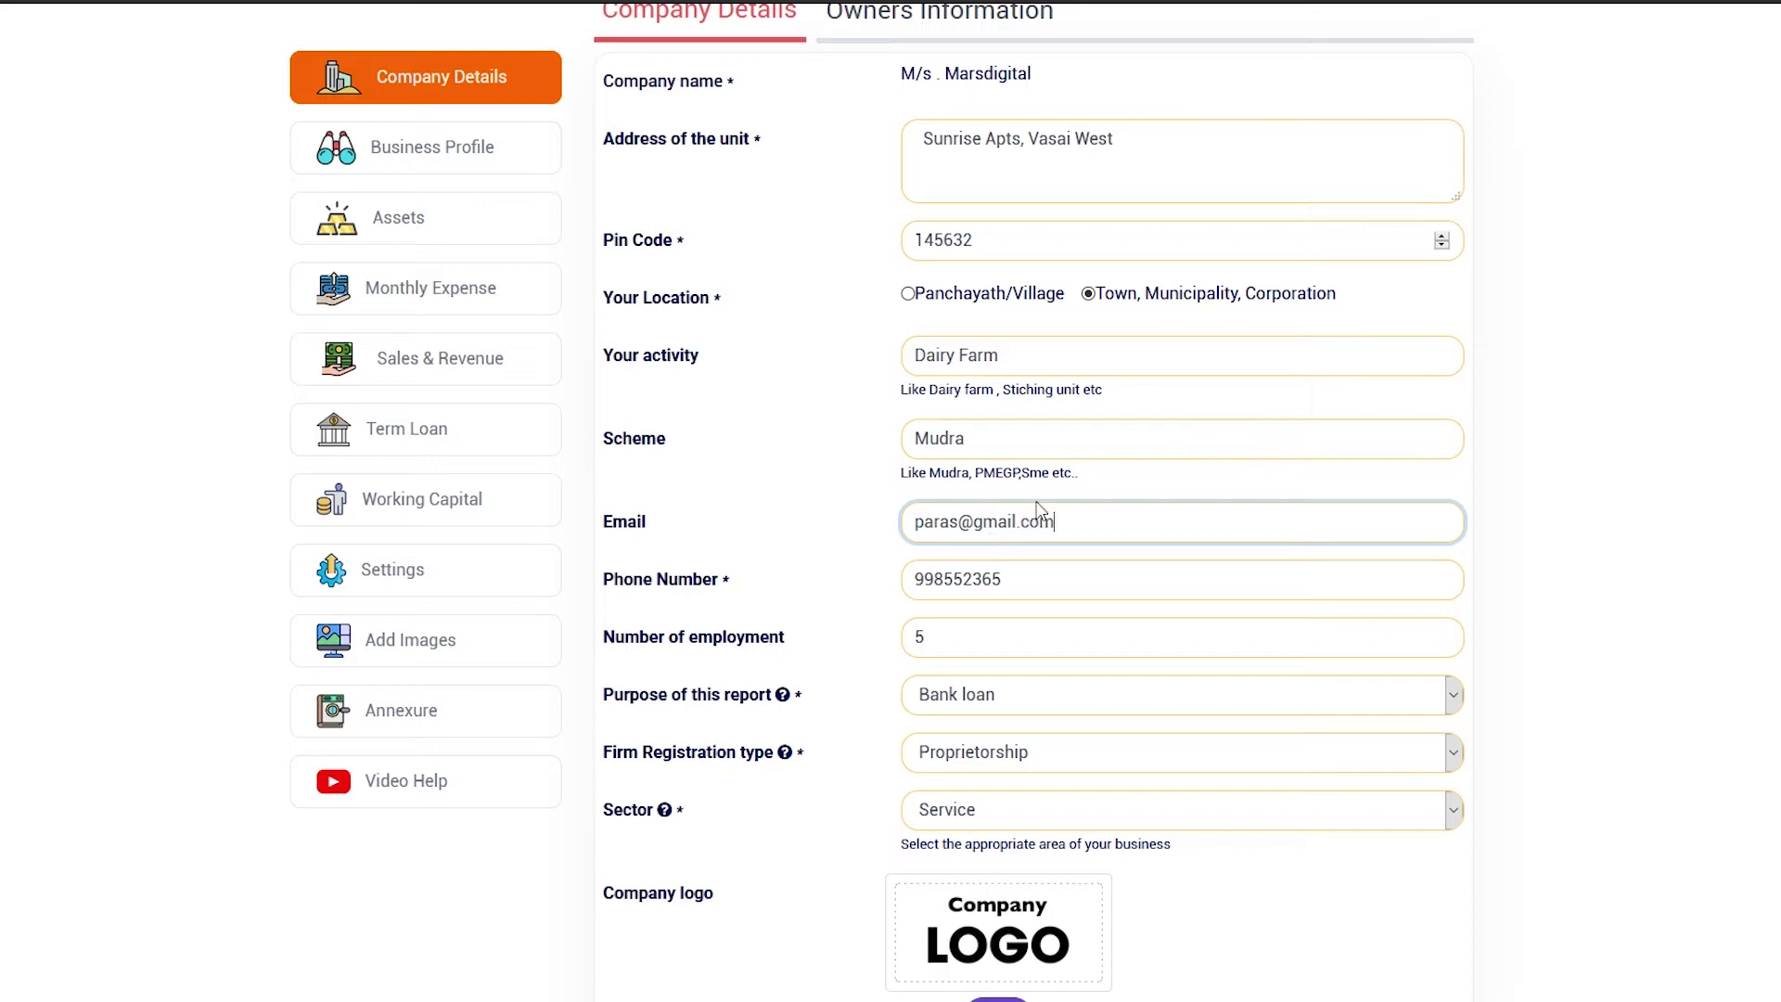
{"action": "scroll", "coordinate": [891, 501], "scroll_direction": "down", "scroll_amount": 2}
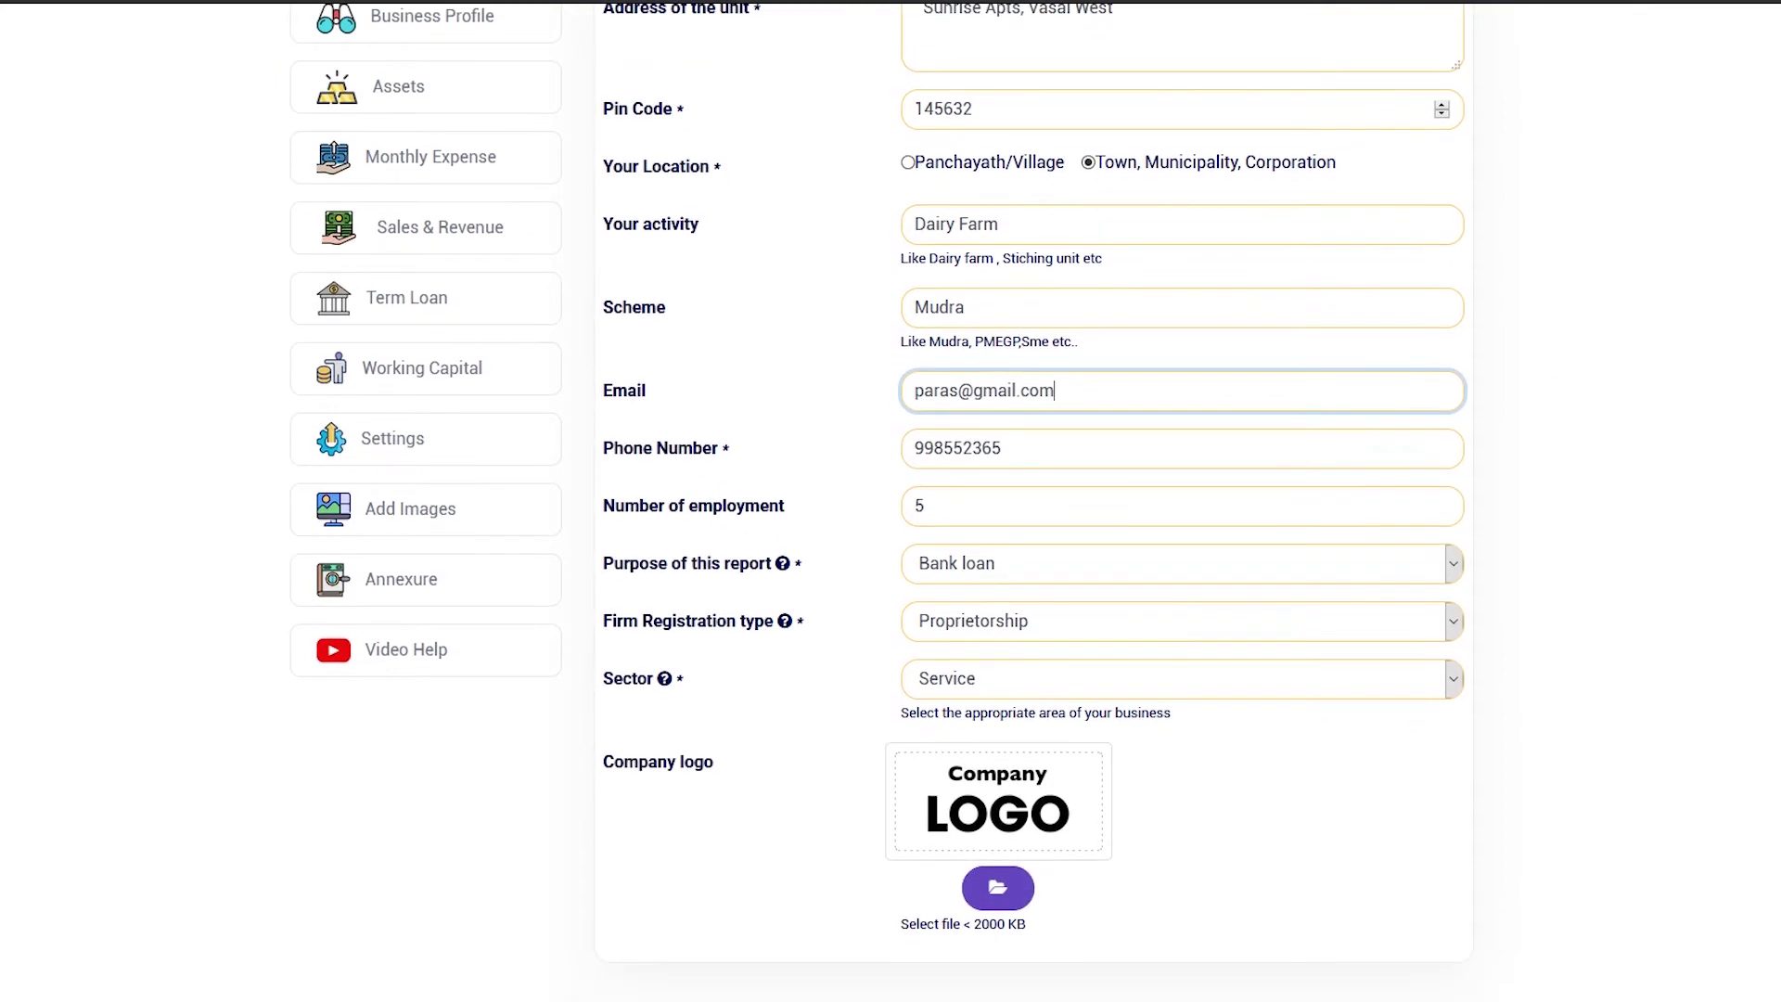
Review the dropdowns, keeping Bank loan as purpose, Proprietorship registration and Service sector
{"action": "left_click", "coordinate": [1081, 564]}
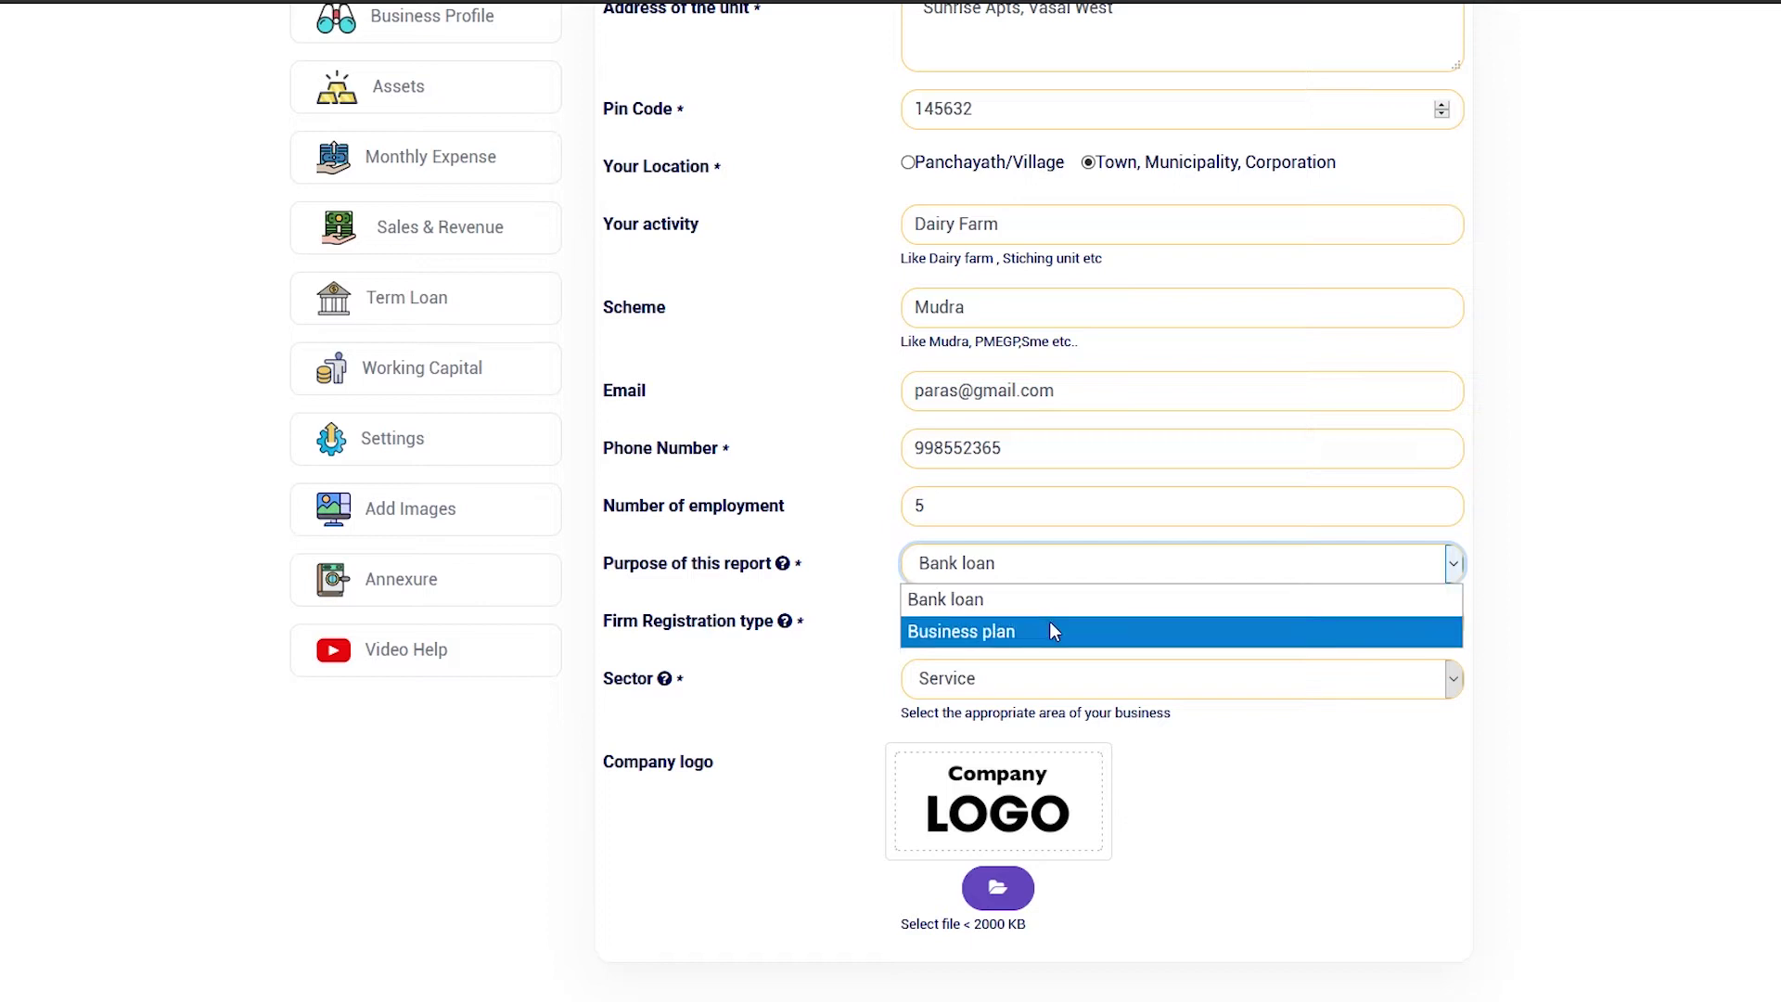
{"action": "left_click", "coordinate": [869, 650]}
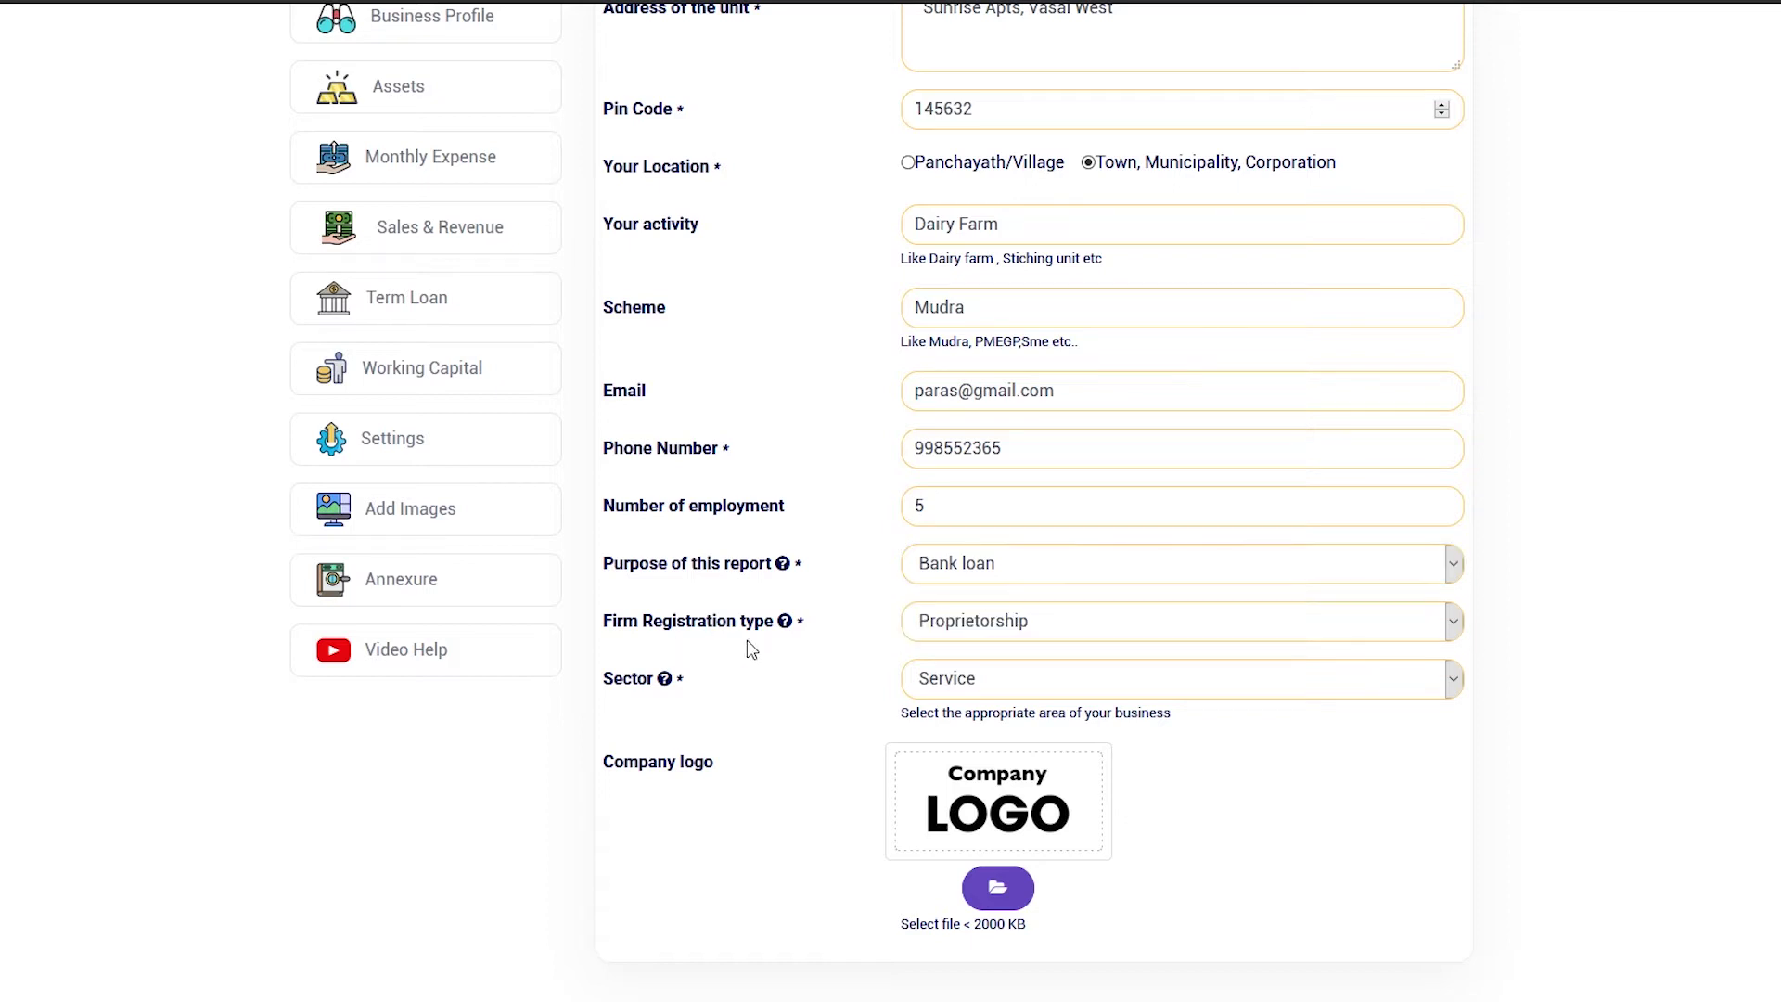
{"action": "left_click", "coordinate": [1014, 631]}
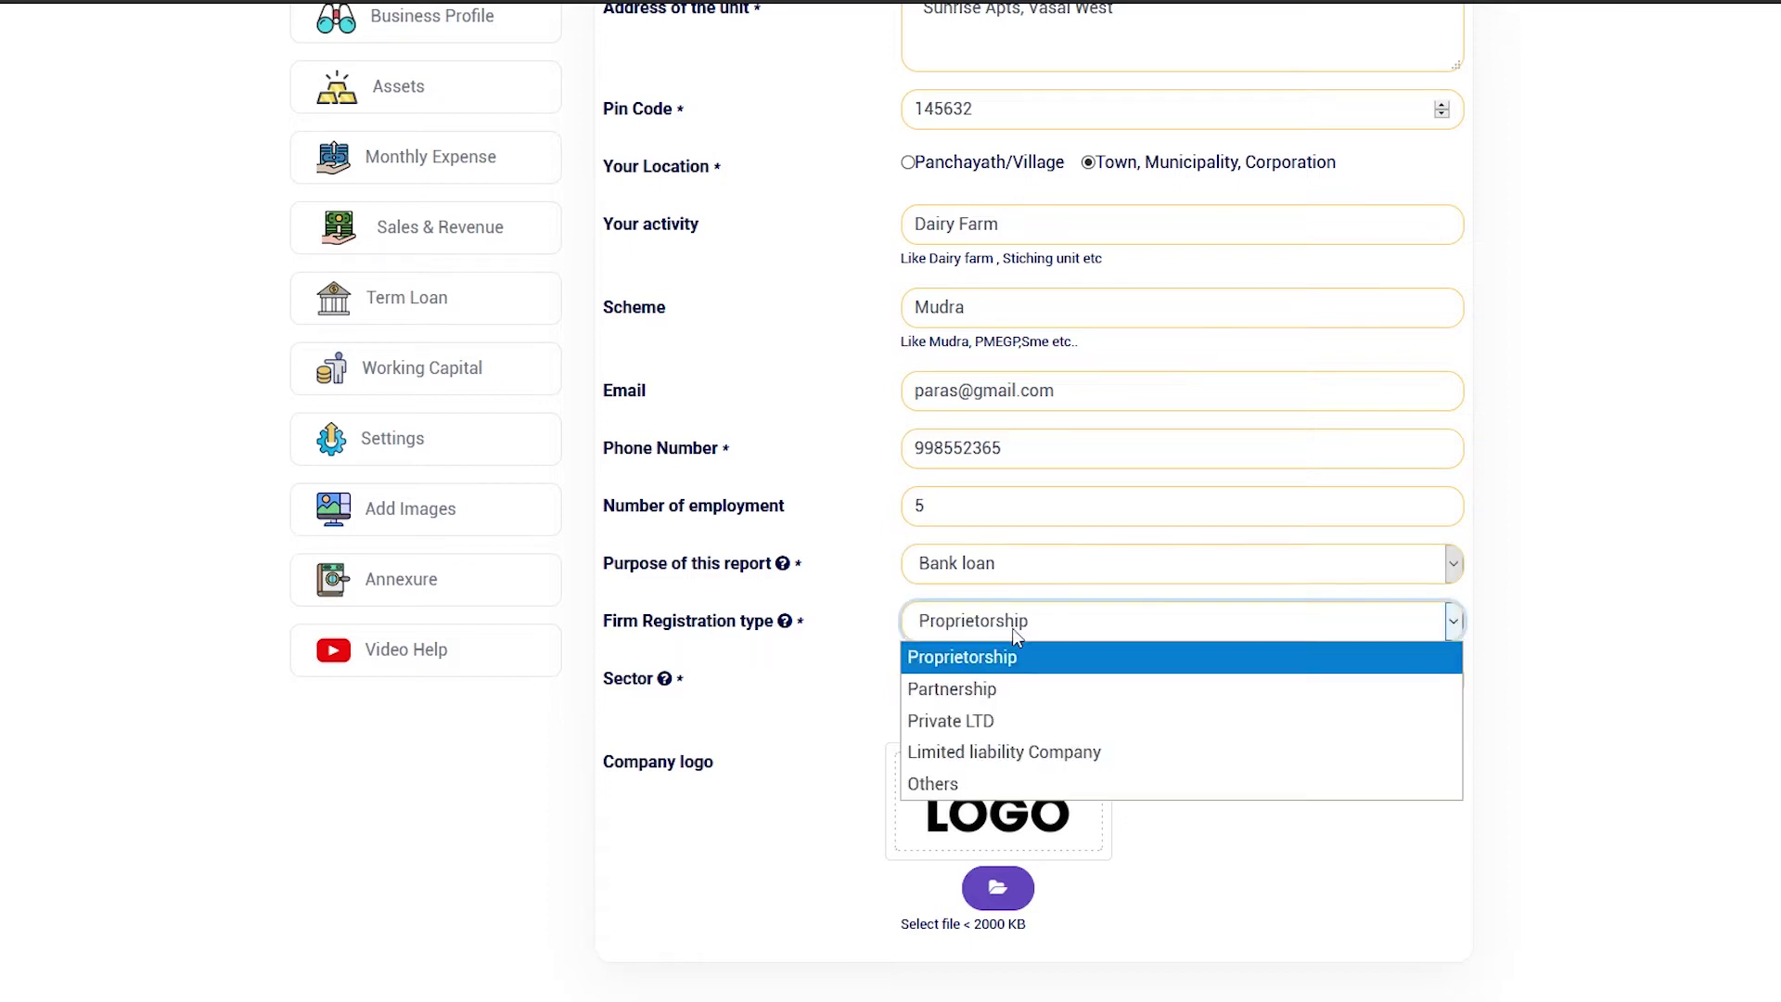
{"action": "left_click", "coordinate": [965, 657]}
{"action": "left_click", "coordinate": [1002, 682]}
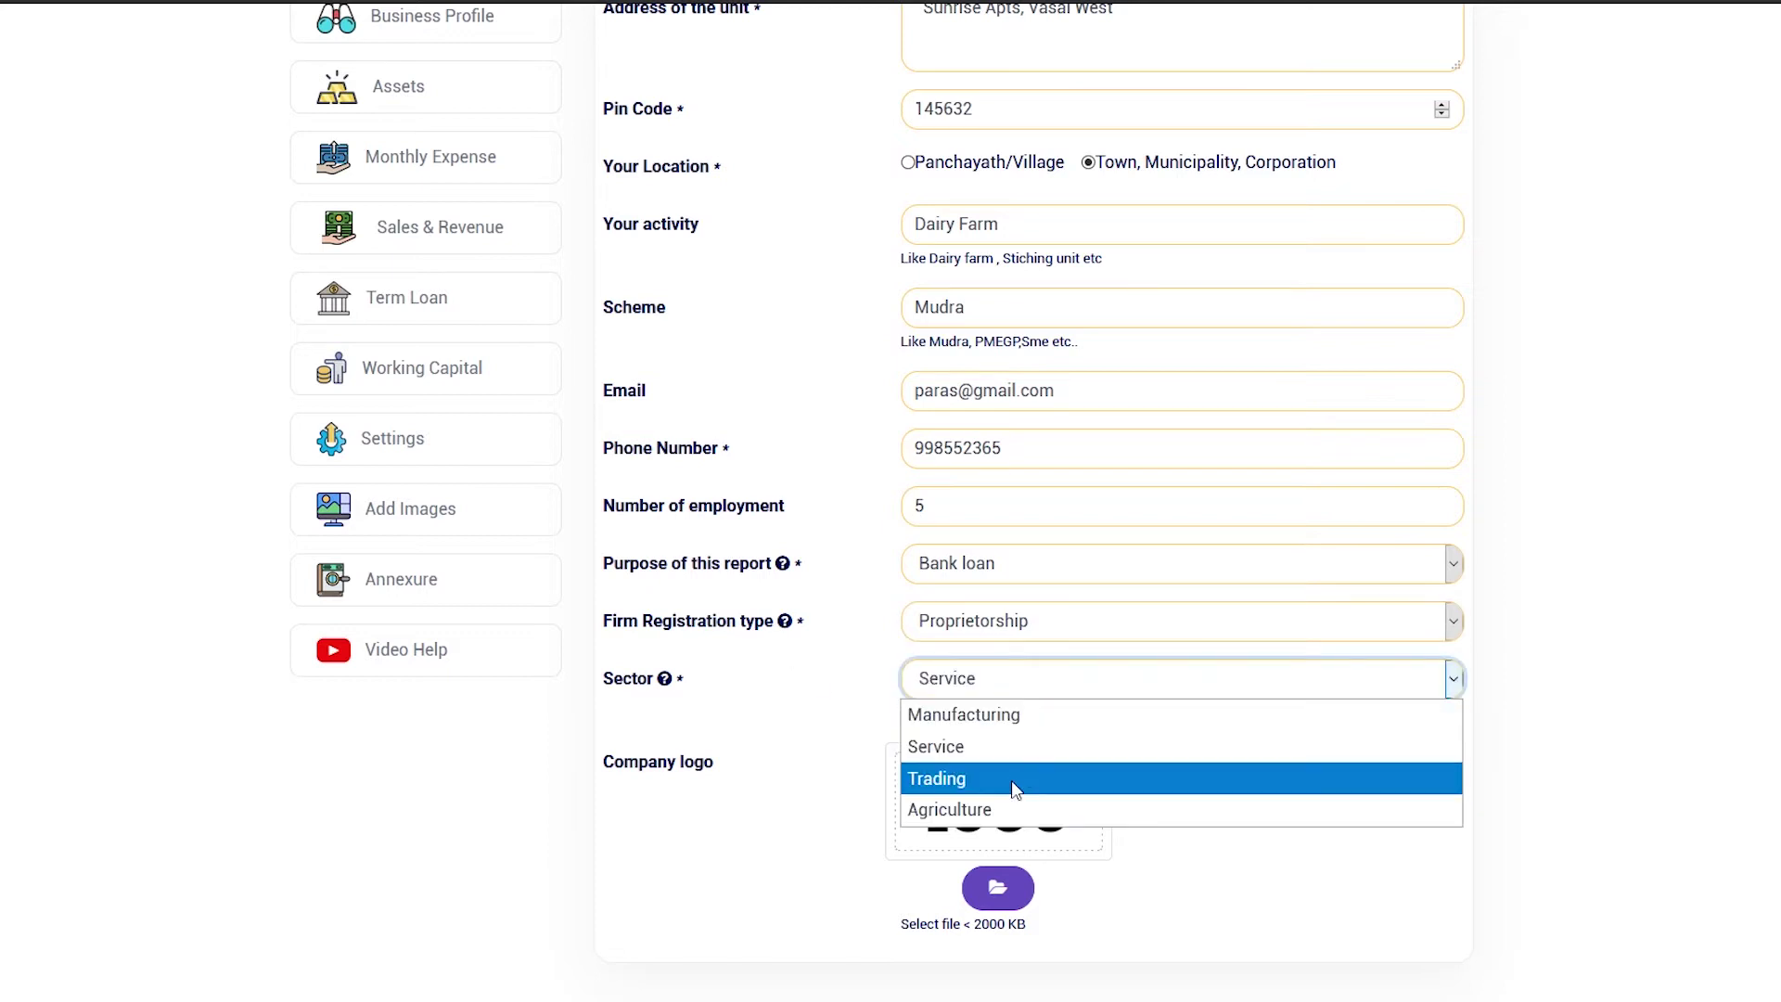
{"action": "left_click", "coordinate": [995, 829]}
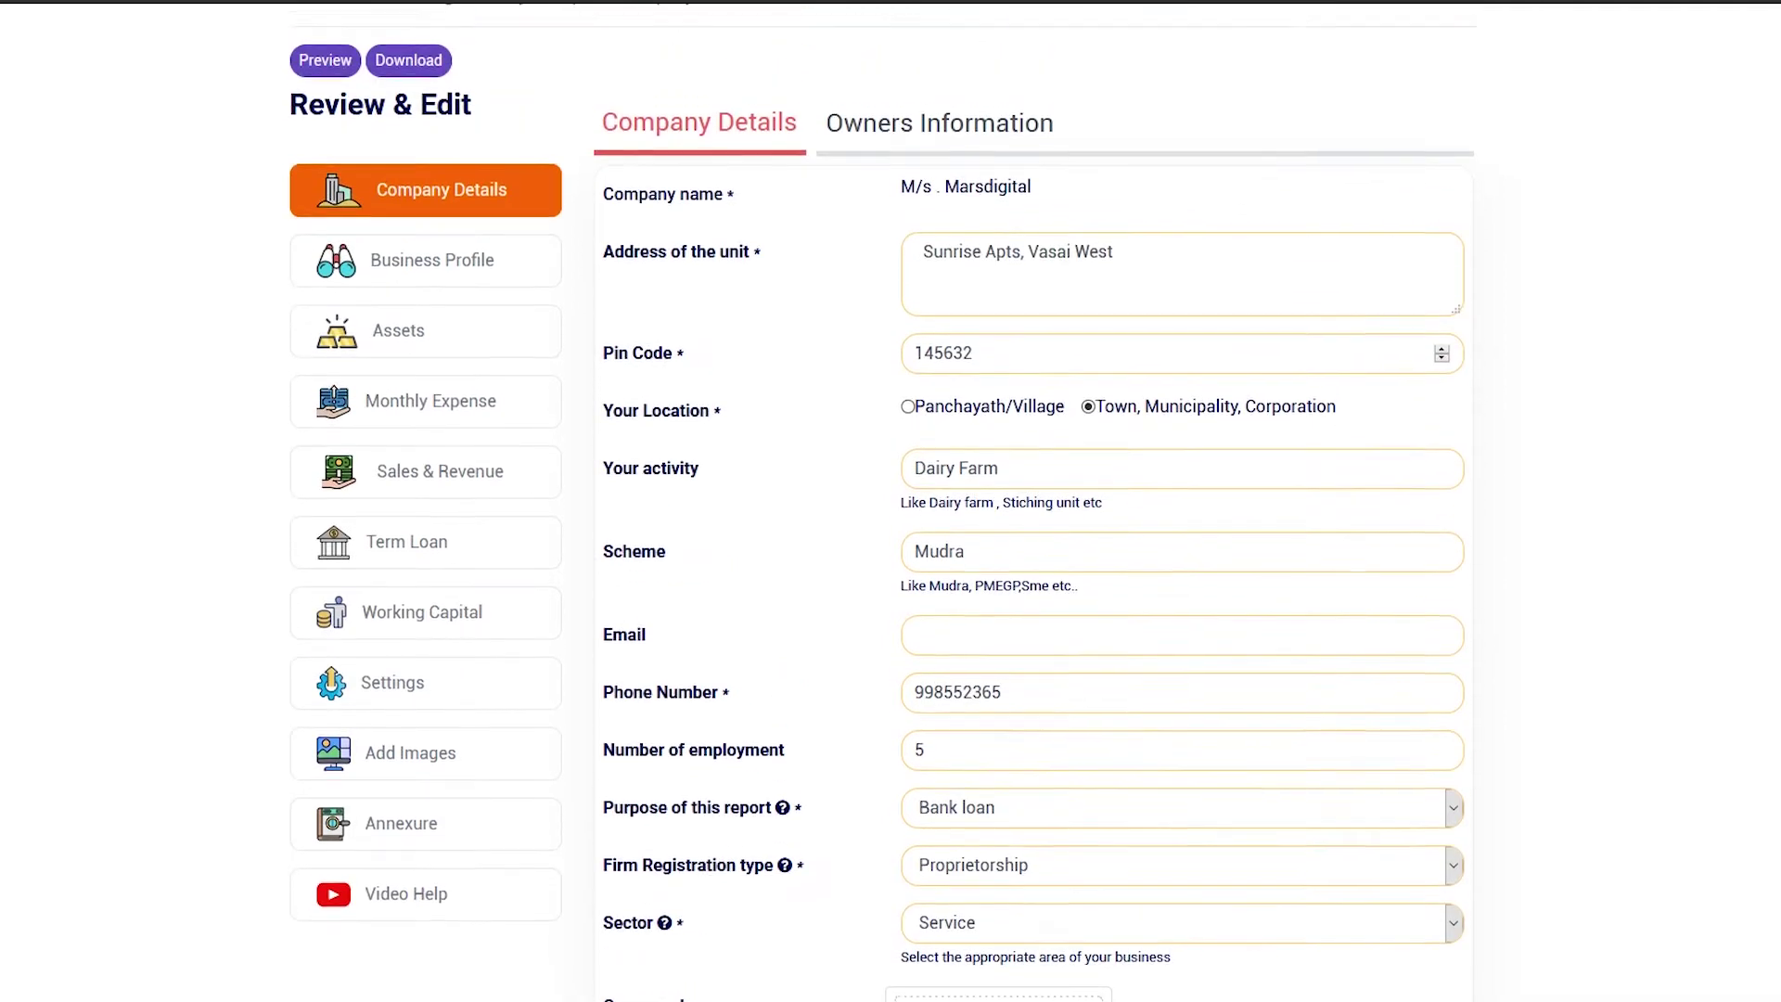
{"action": "scroll", "coordinate": [1011, 249], "scroll_direction": "up", "scroll_amount": 1}
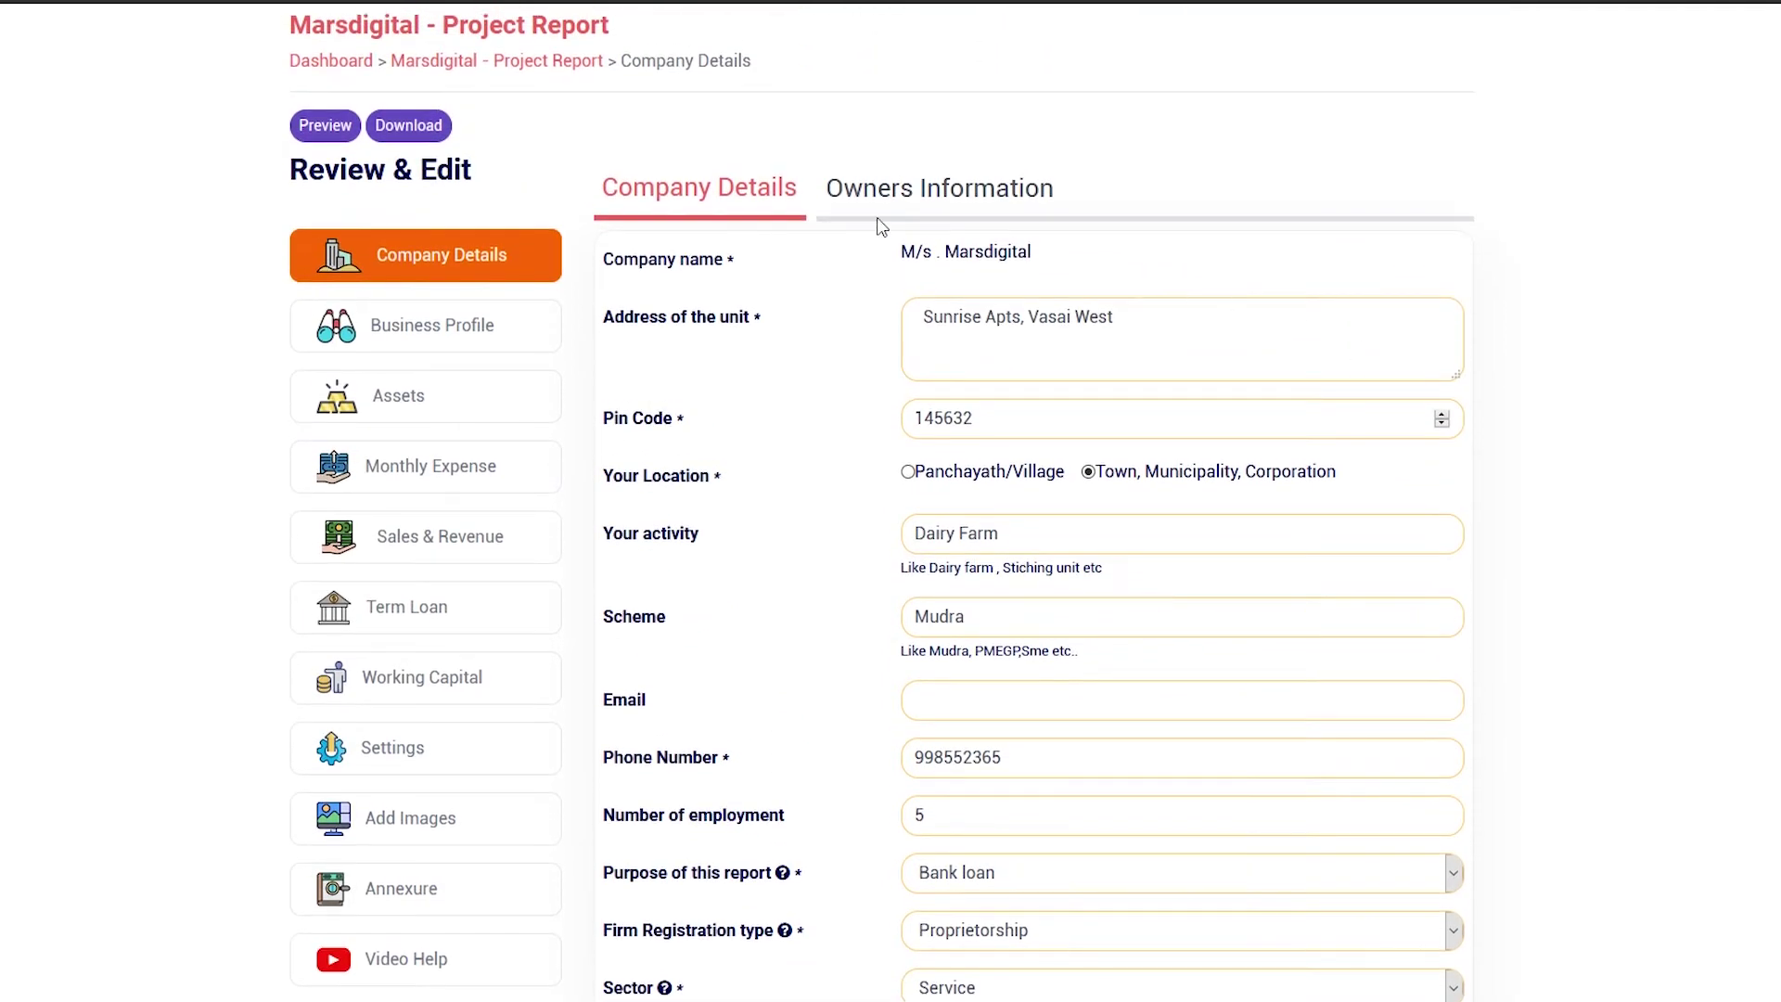
In Owners Information, add a new owner and enter their name and address
{"action": "left_click", "coordinate": [927, 206]}
{"action": "scroll", "coordinate": [1403, 290], "scroll_direction": "down", "scroll_amount": 3}
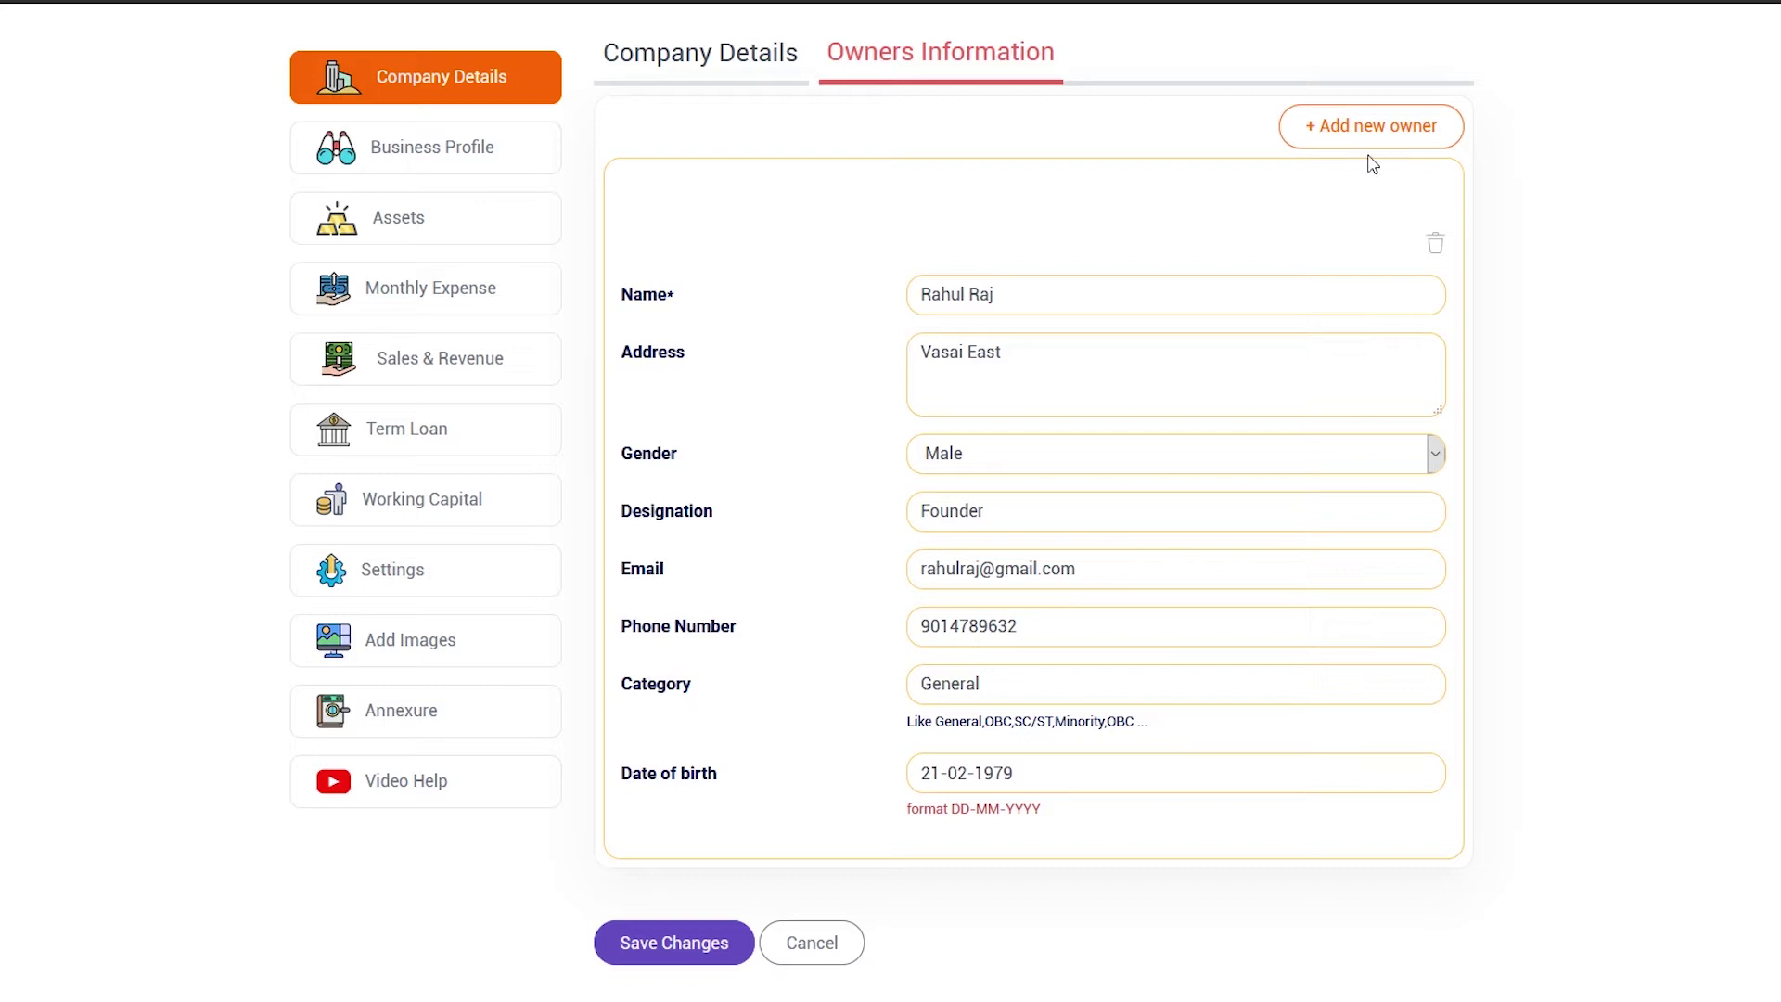
{"action": "left_click", "coordinate": [1392, 140]}
{"action": "left_click", "coordinate": [1084, 297]}
{"action": "type", "text": "Viraj"}
{"action": "left_click", "coordinate": [1069, 374]}
{"action": "type", "text": "Vasai East"}
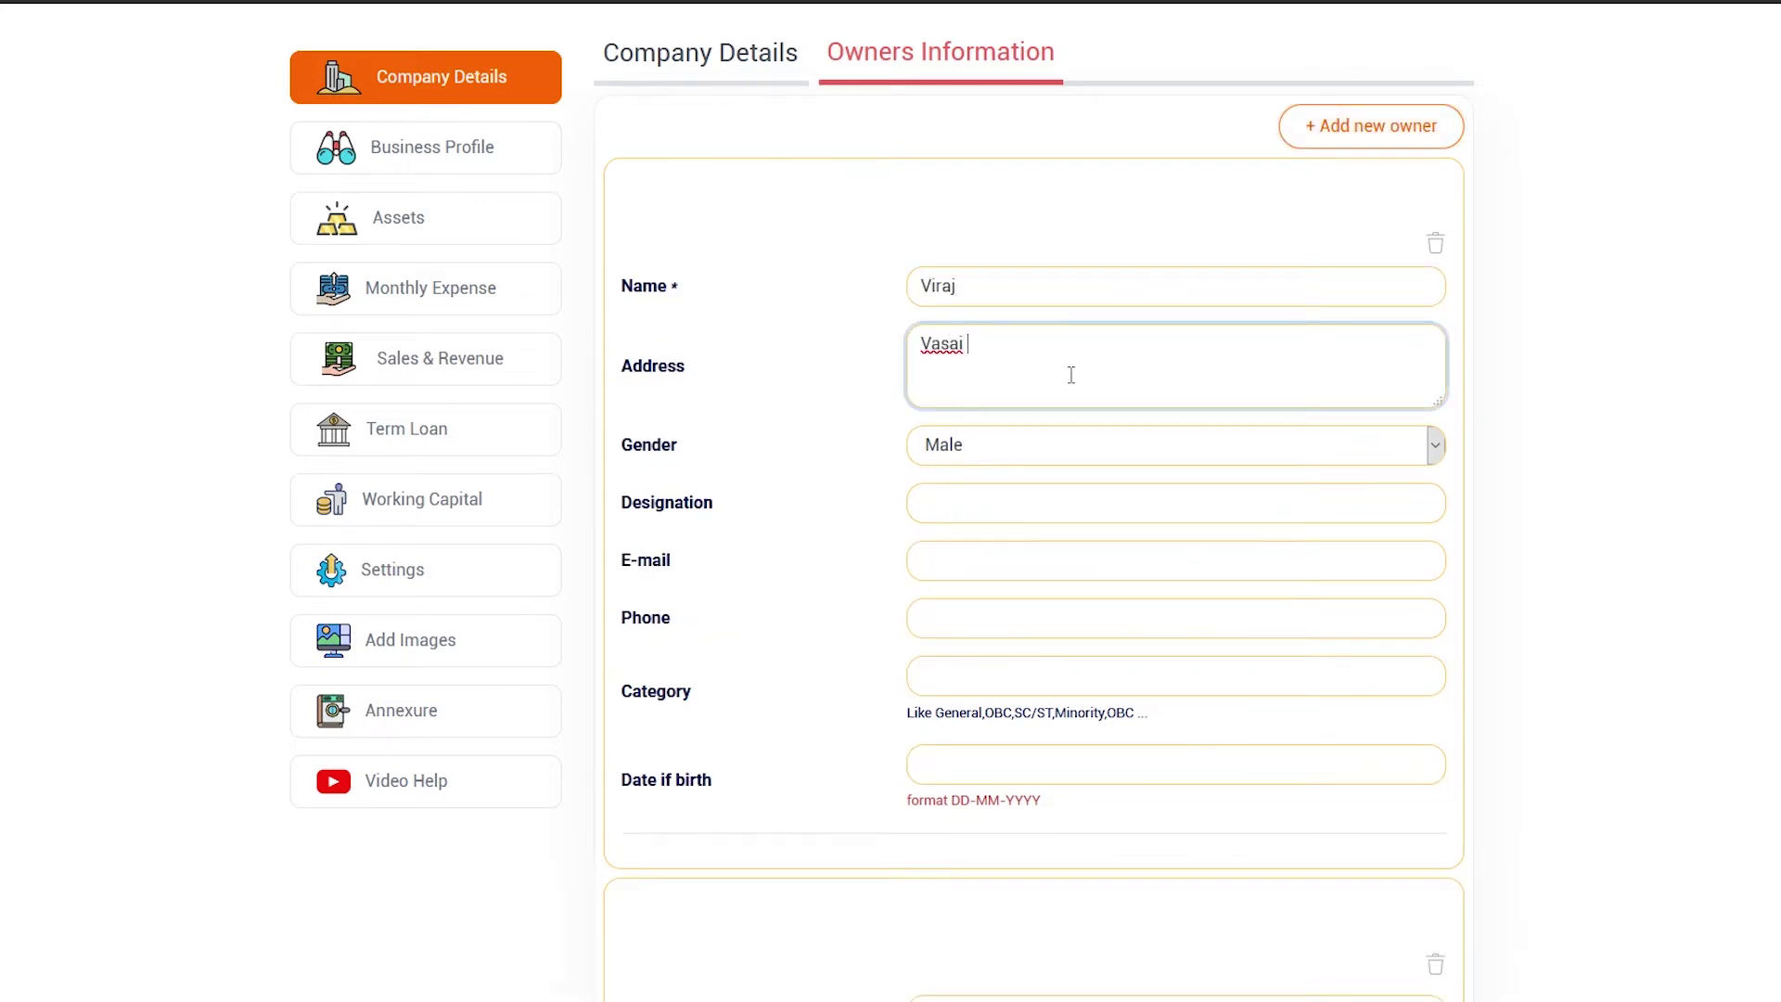
Enter the owner's phone, e-mail, birth date and category 'Genrale', then save
{"action": "left_click", "coordinate": [1049, 631]}
{"action": "type", "text": "985632458"}
{"action": "left_click", "coordinate": [1030, 570]}
{"action": "left_click", "coordinate": [974, 776]}
{"action": "type", "text": "23-6-1982"}
{"action": "left_click", "coordinate": [1043, 678]}
{"action": "type", "text": "Genral"}
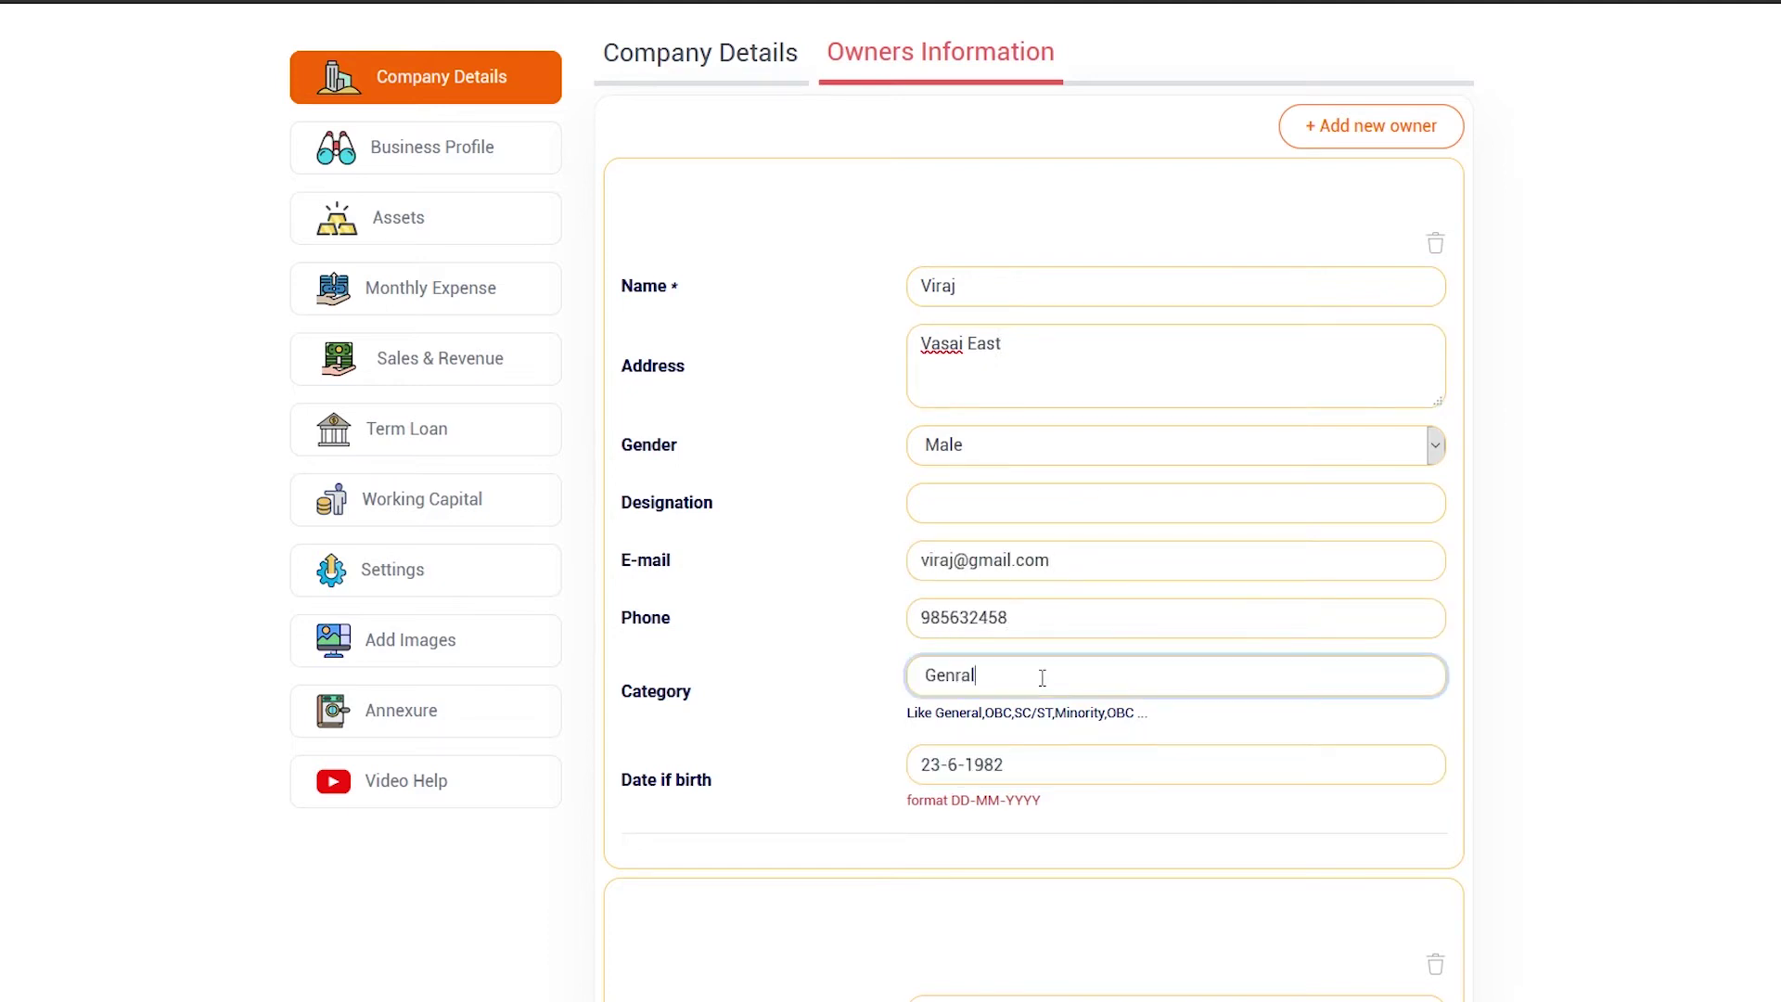
{"action": "type", "text": "e"}
{"action": "scroll", "coordinate": [1047, 861], "scroll_direction": "down", "scroll_amount": 9}
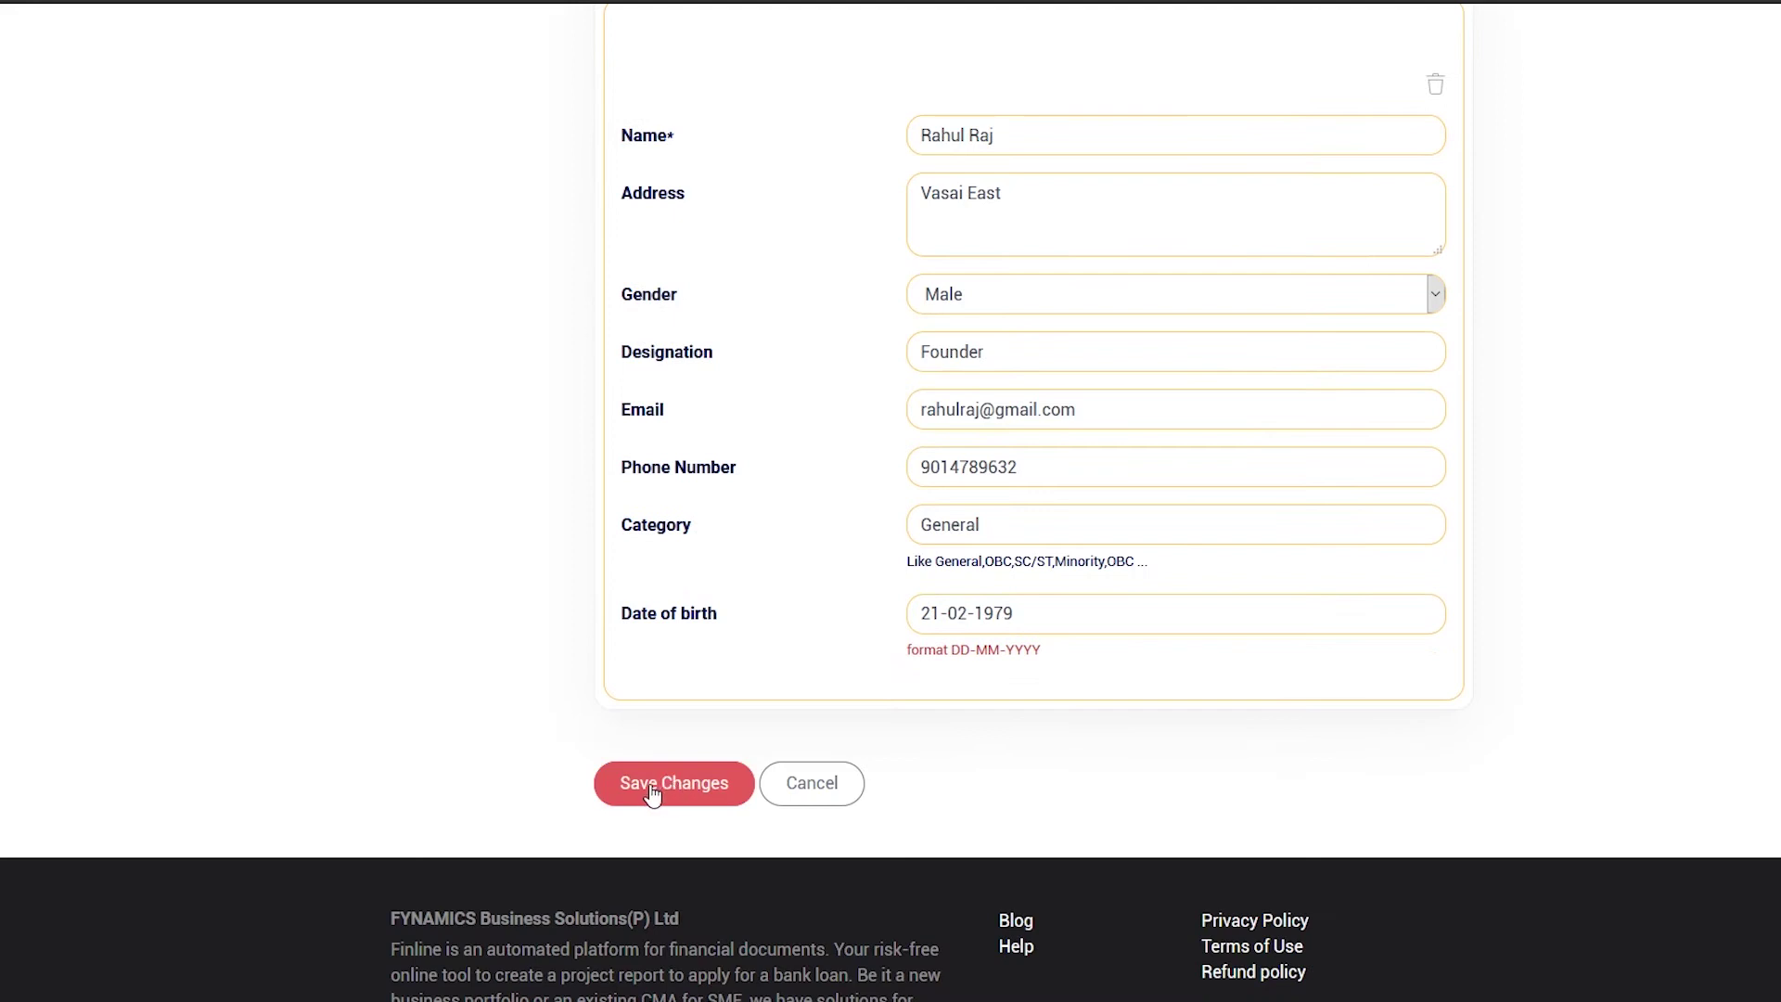
{"action": "left_click", "coordinate": [670, 788]}
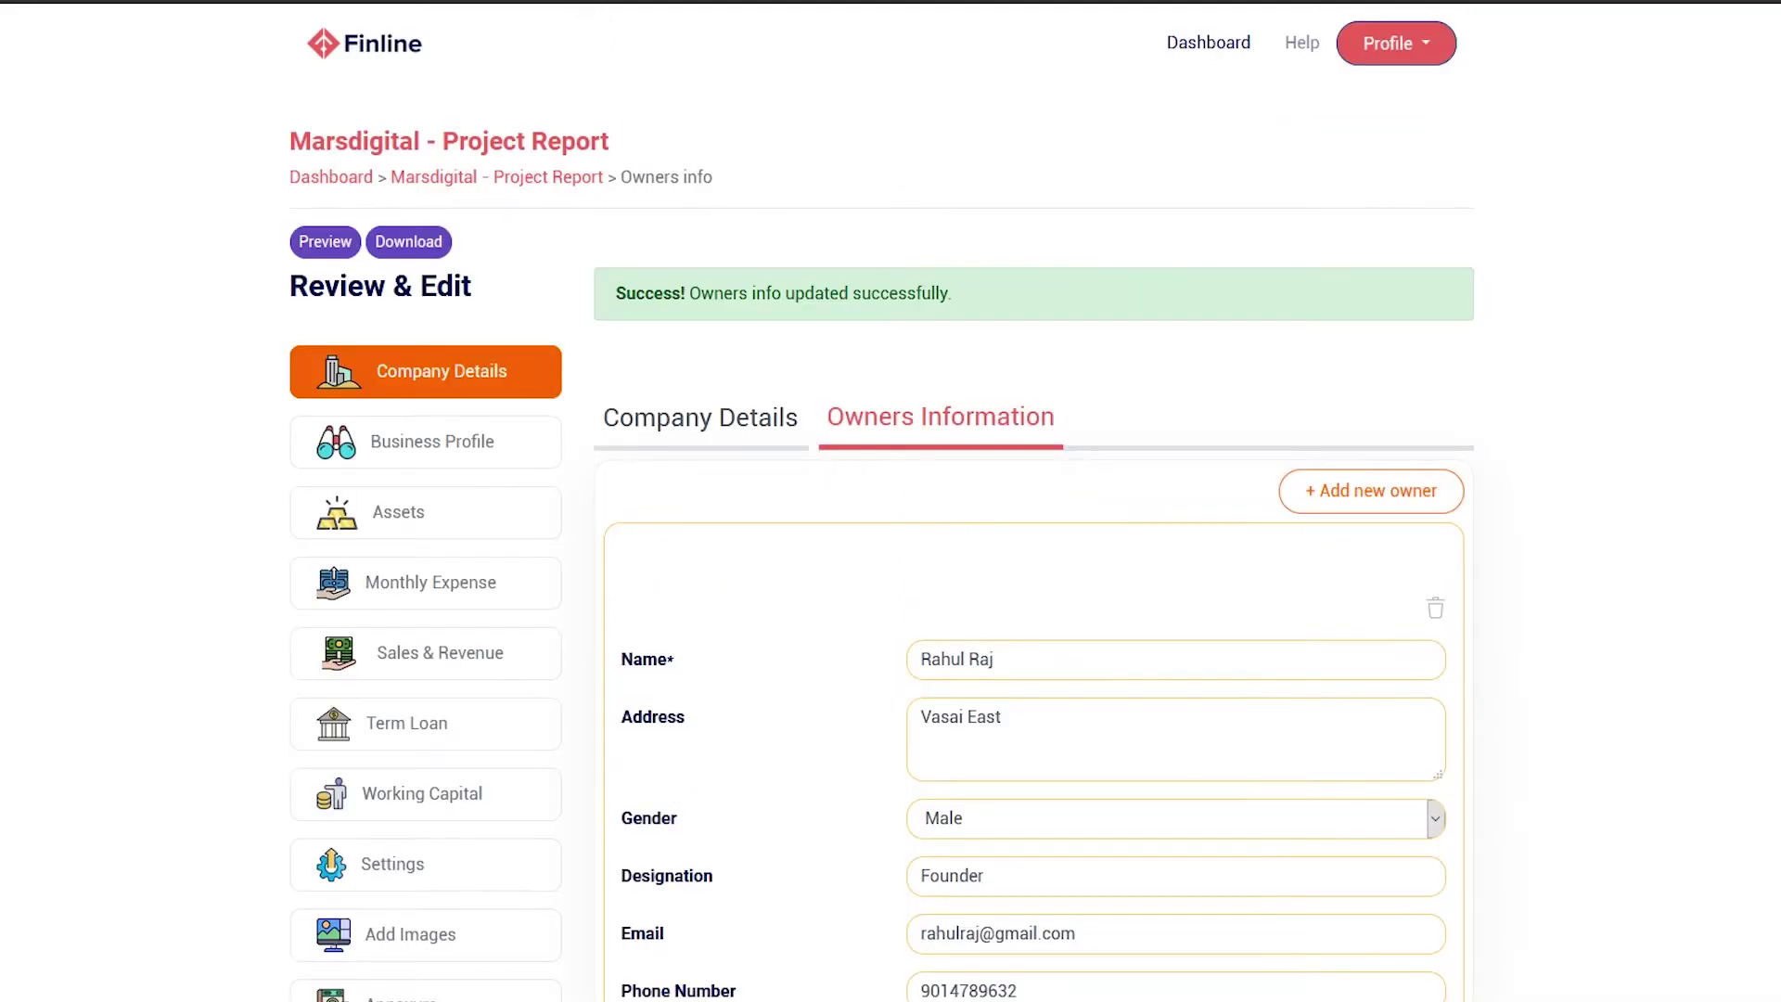
Open Business Profile, glance at the Promoter(s) Details section list, then edit the Introduction's section titles
{"action": "left_click", "coordinate": [538, 460]}
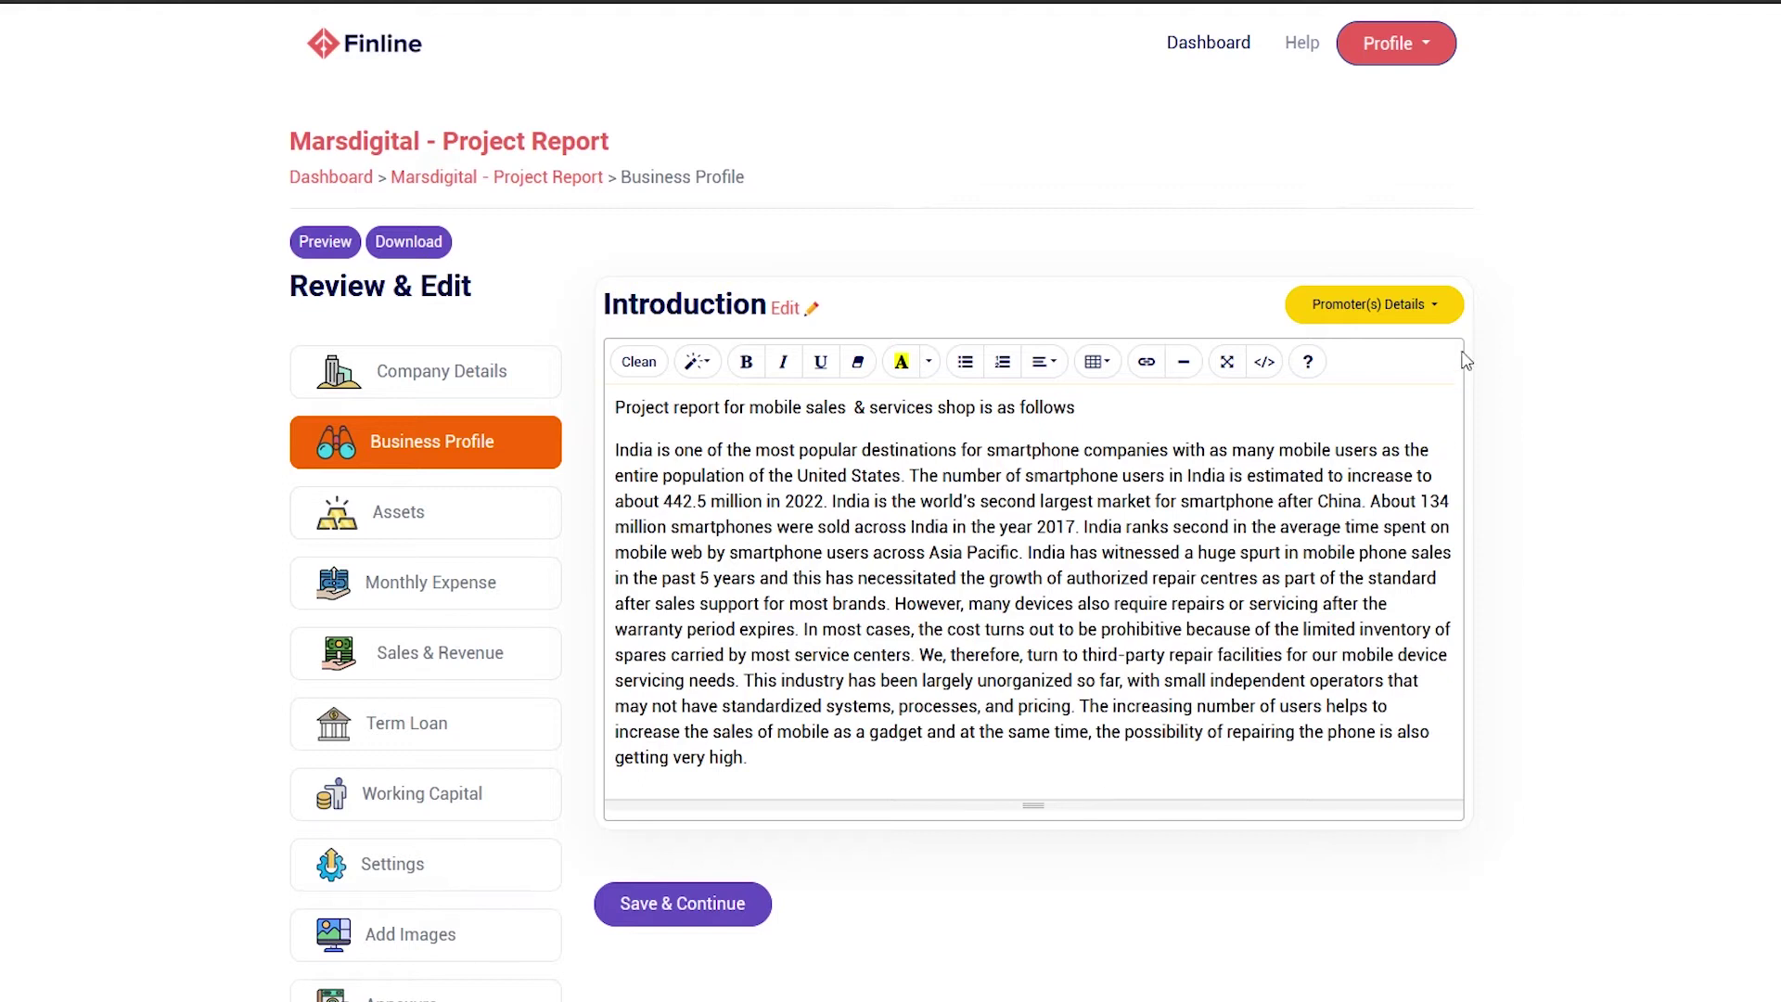
{"action": "left_click", "coordinate": [1442, 304]}
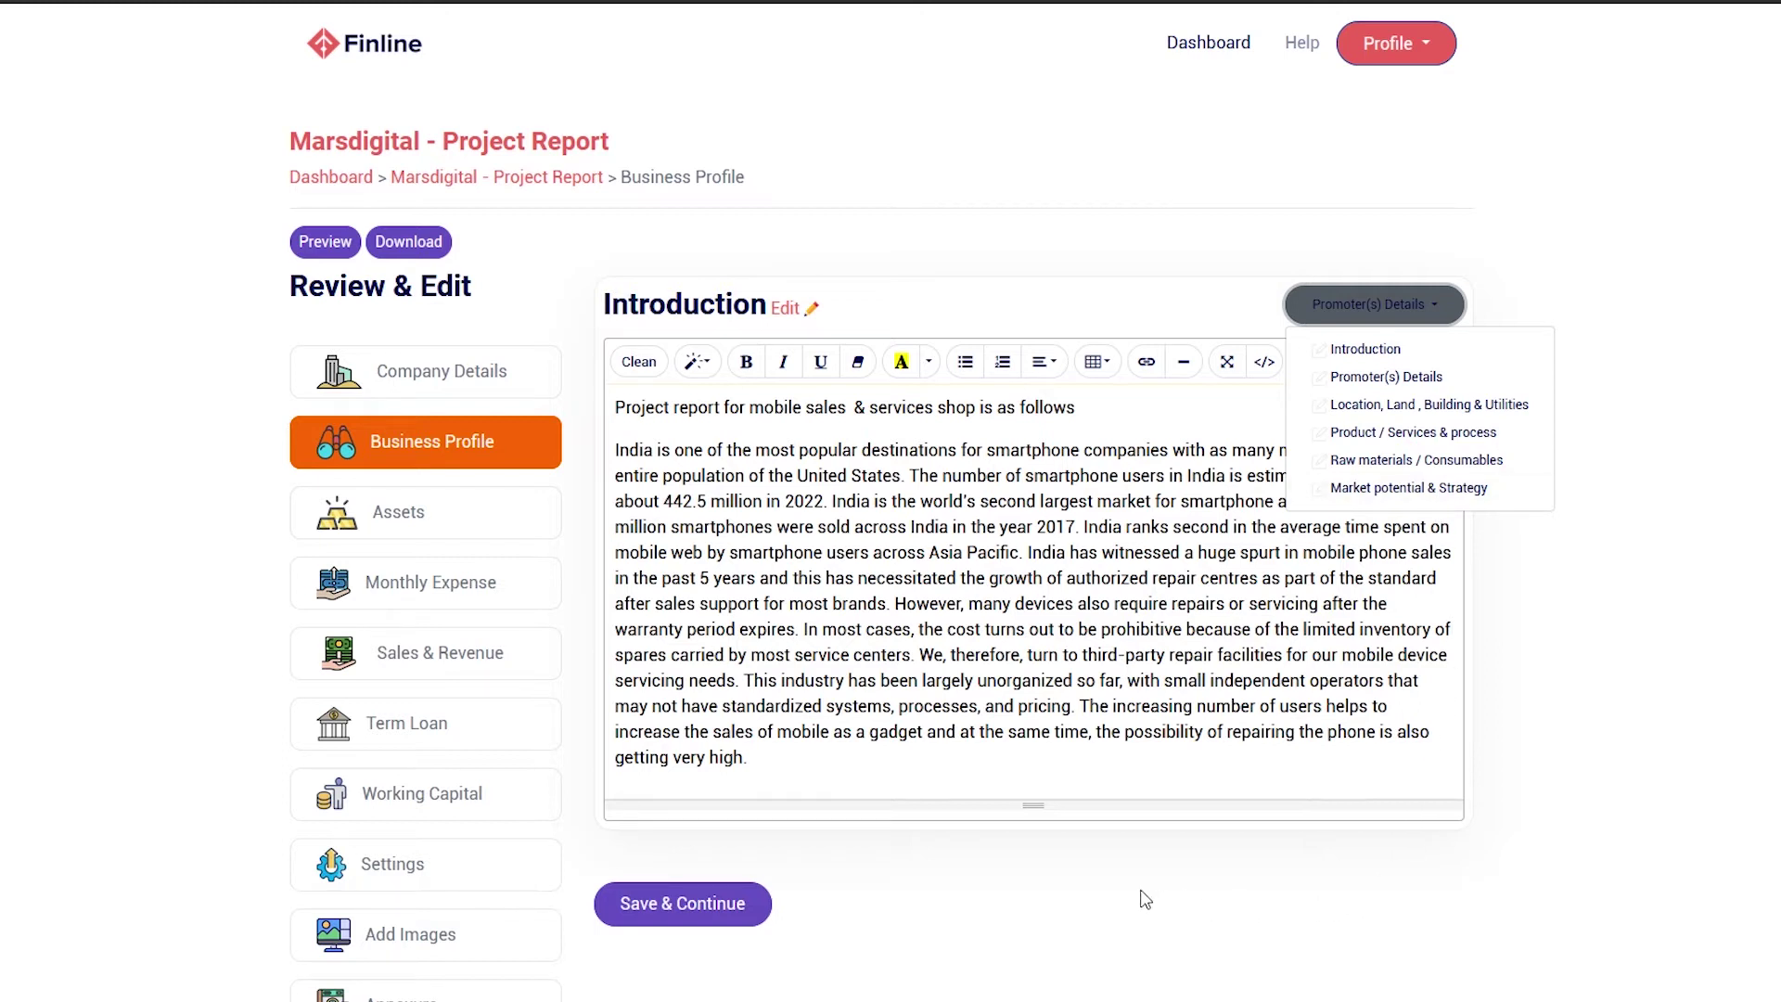
{"action": "left_click", "coordinate": [1225, 809]}
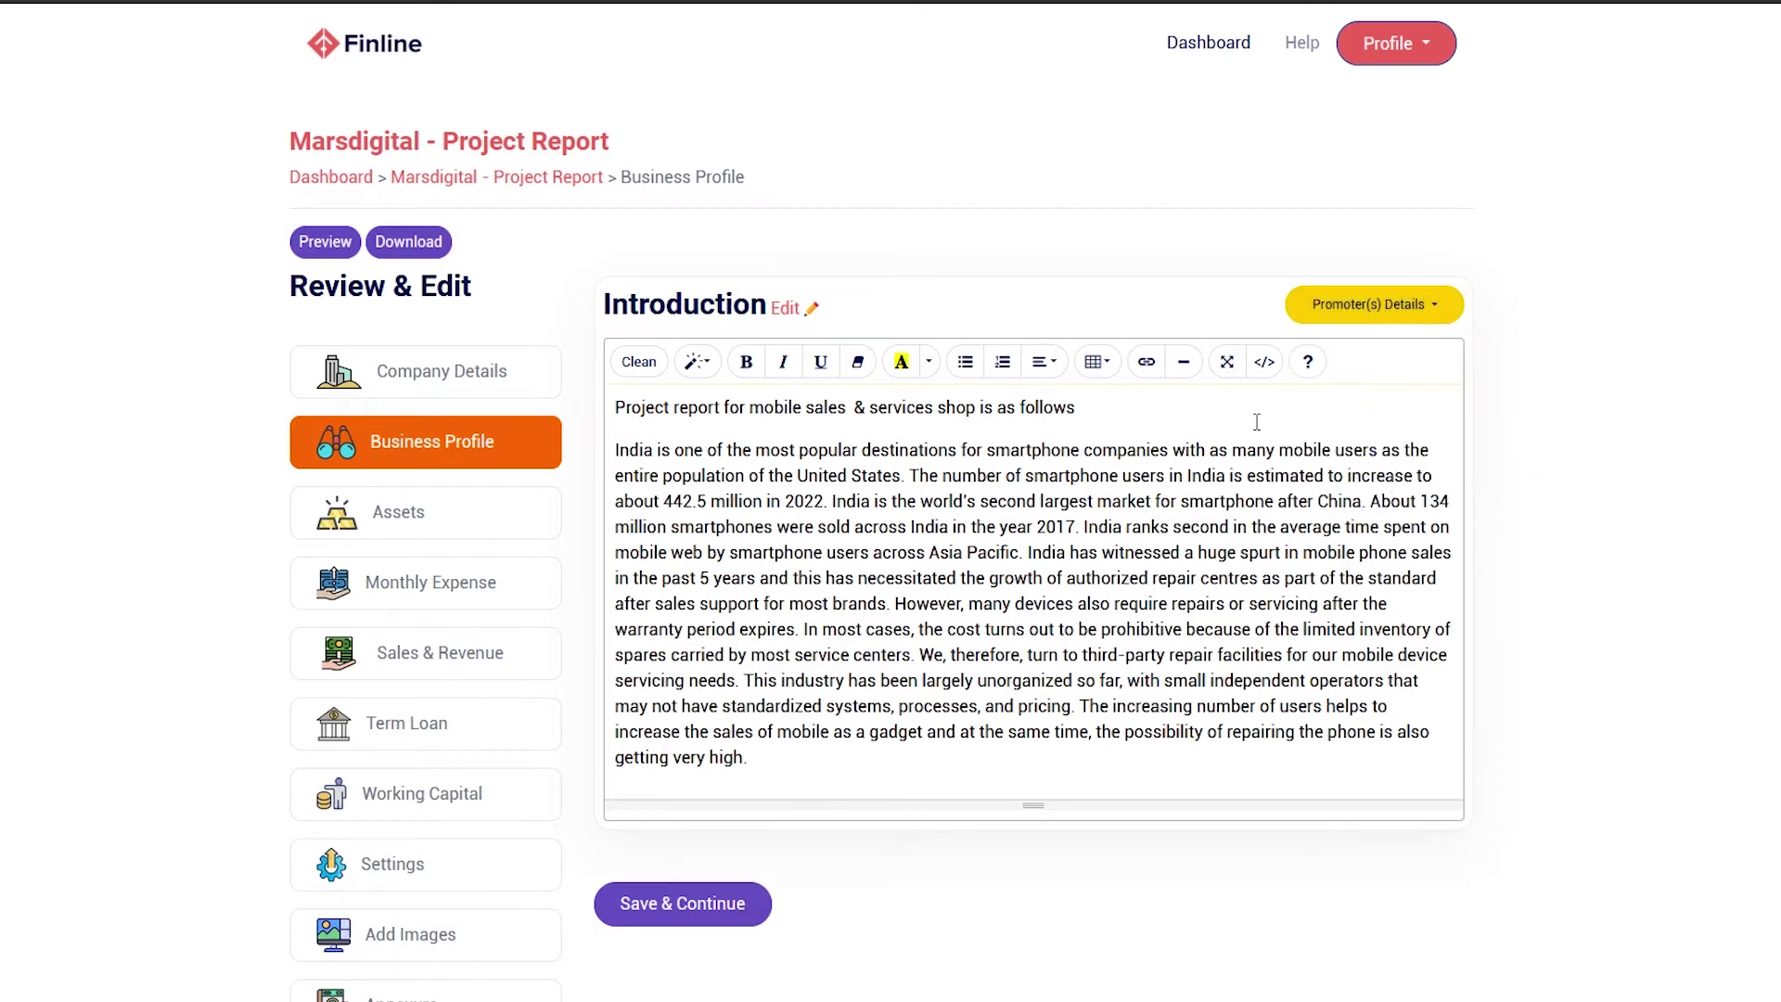
{"action": "left_click", "coordinate": [785, 309]}
Add a new 'Business Strategy' section to the business profile items
{"action": "scroll", "coordinate": [881, 501], "scroll_direction": "down", "scroll_amount": 2}
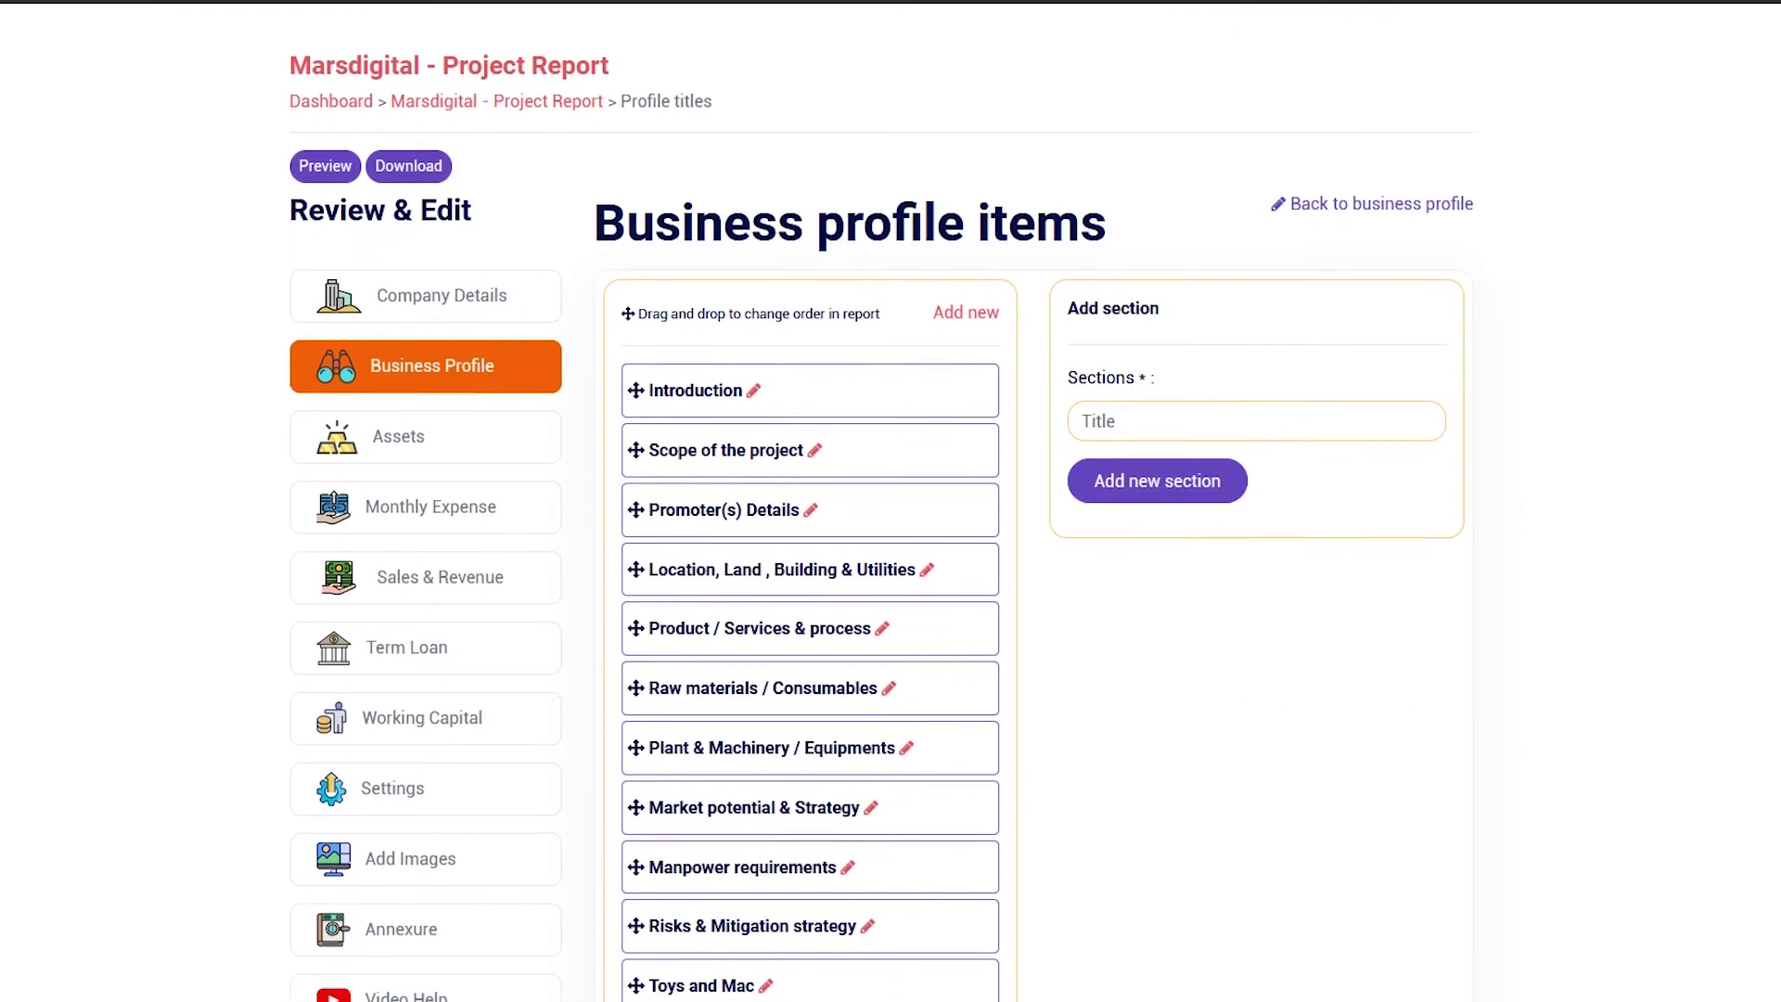
{"action": "scroll", "coordinate": [891, 501], "scroll_direction": "up", "scroll_amount": 1}
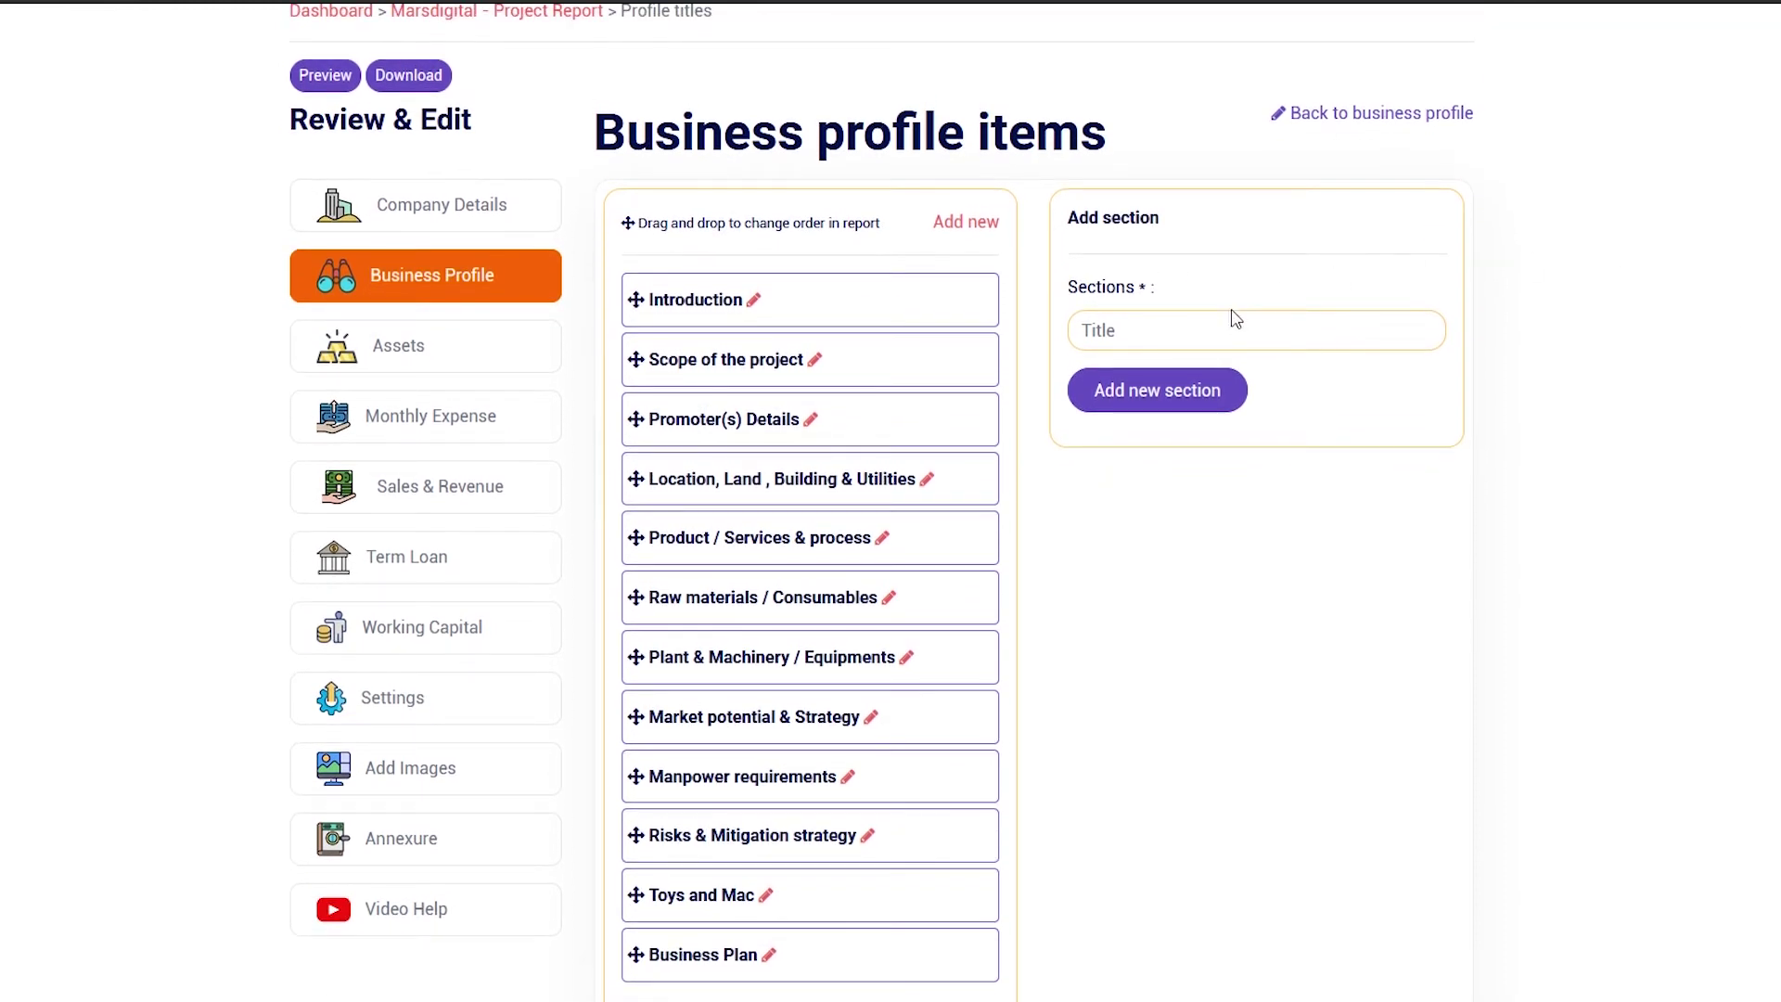
{"action": "type", "text": "Business Strategy"}
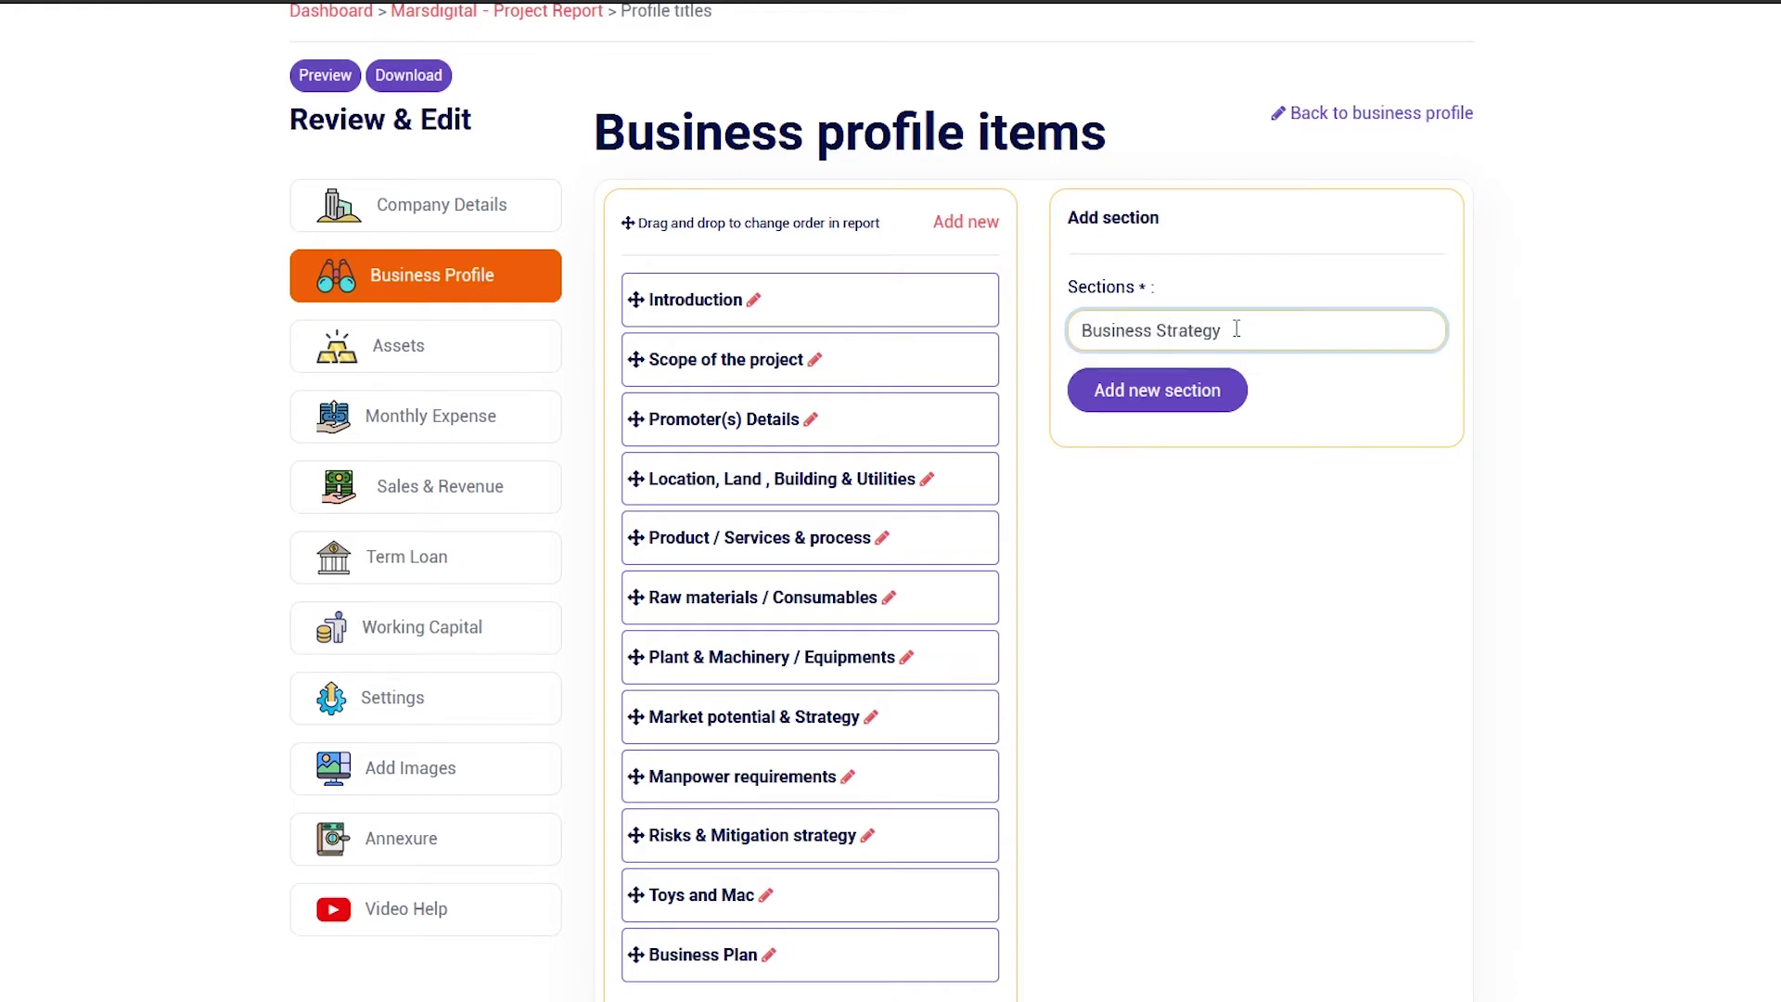
{"action": "left_click", "coordinate": [1156, 390]}
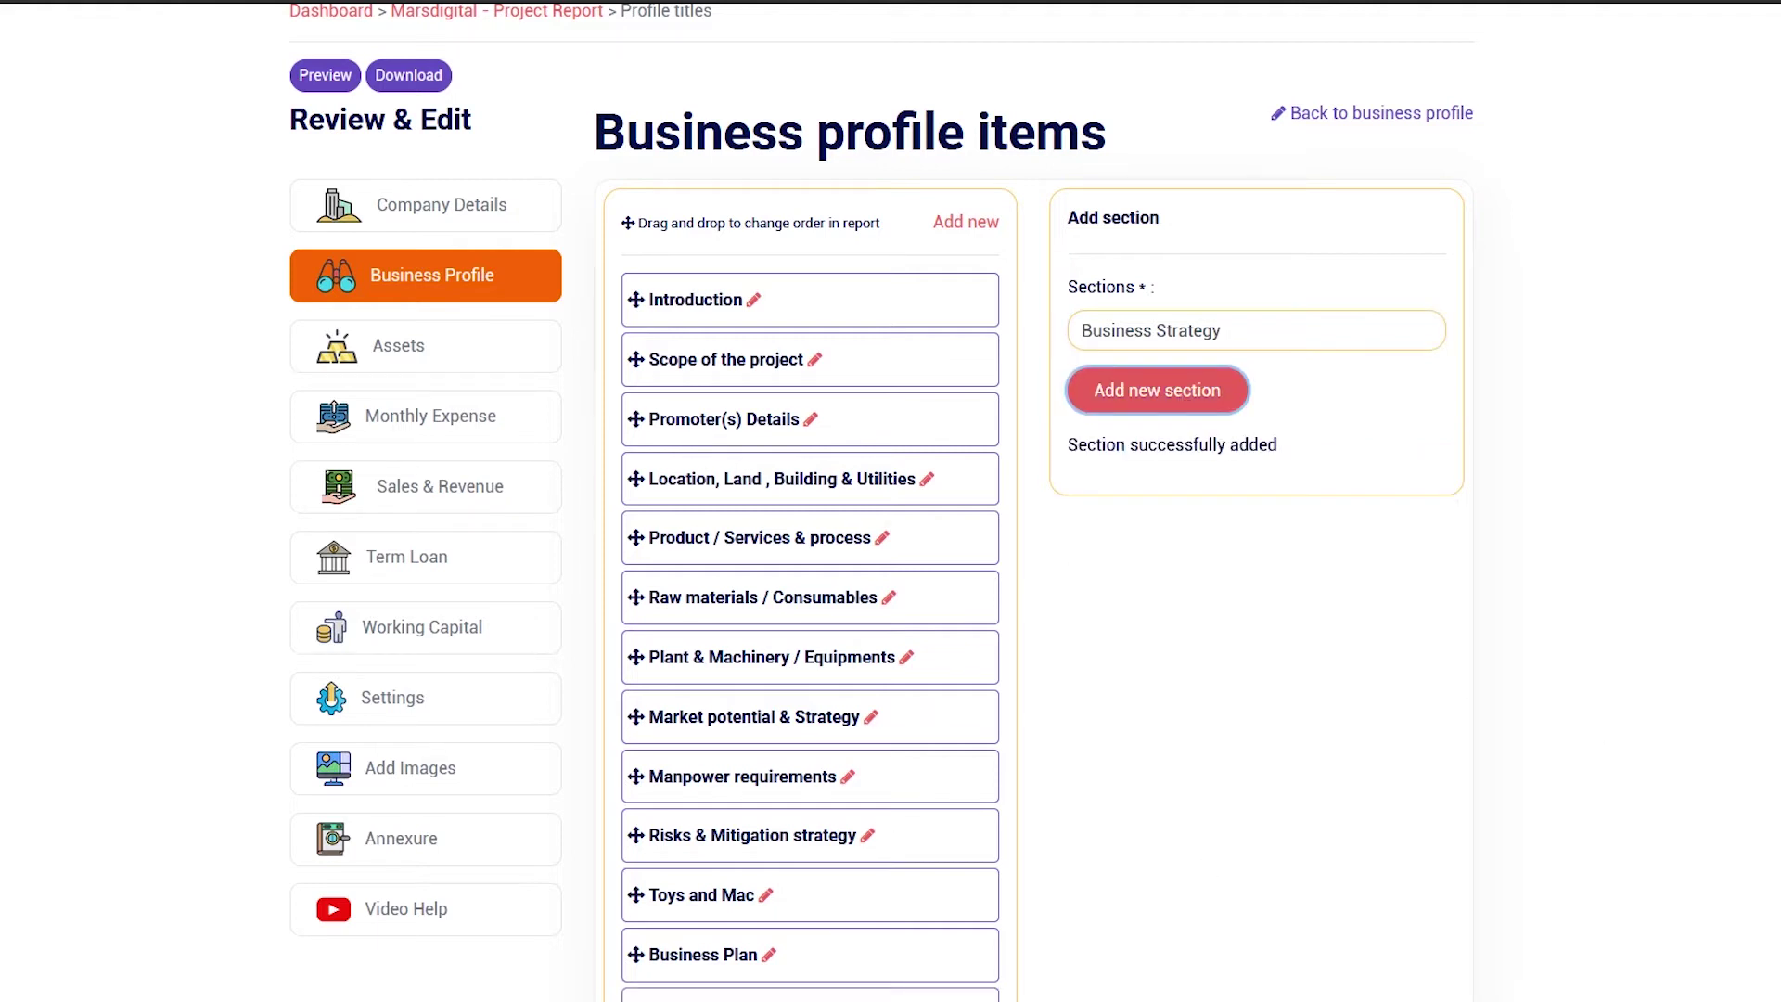
Check the updated section list and go back to the Introduction editor
{"action": "scroll", "coordinate": [1710, 684], "scroll_direction": "down", "scroll_amount": 2}
{"action": "scroll", "coordinate": [1221, 759], "scroll_direction": "down", "scroll_amount": 1}
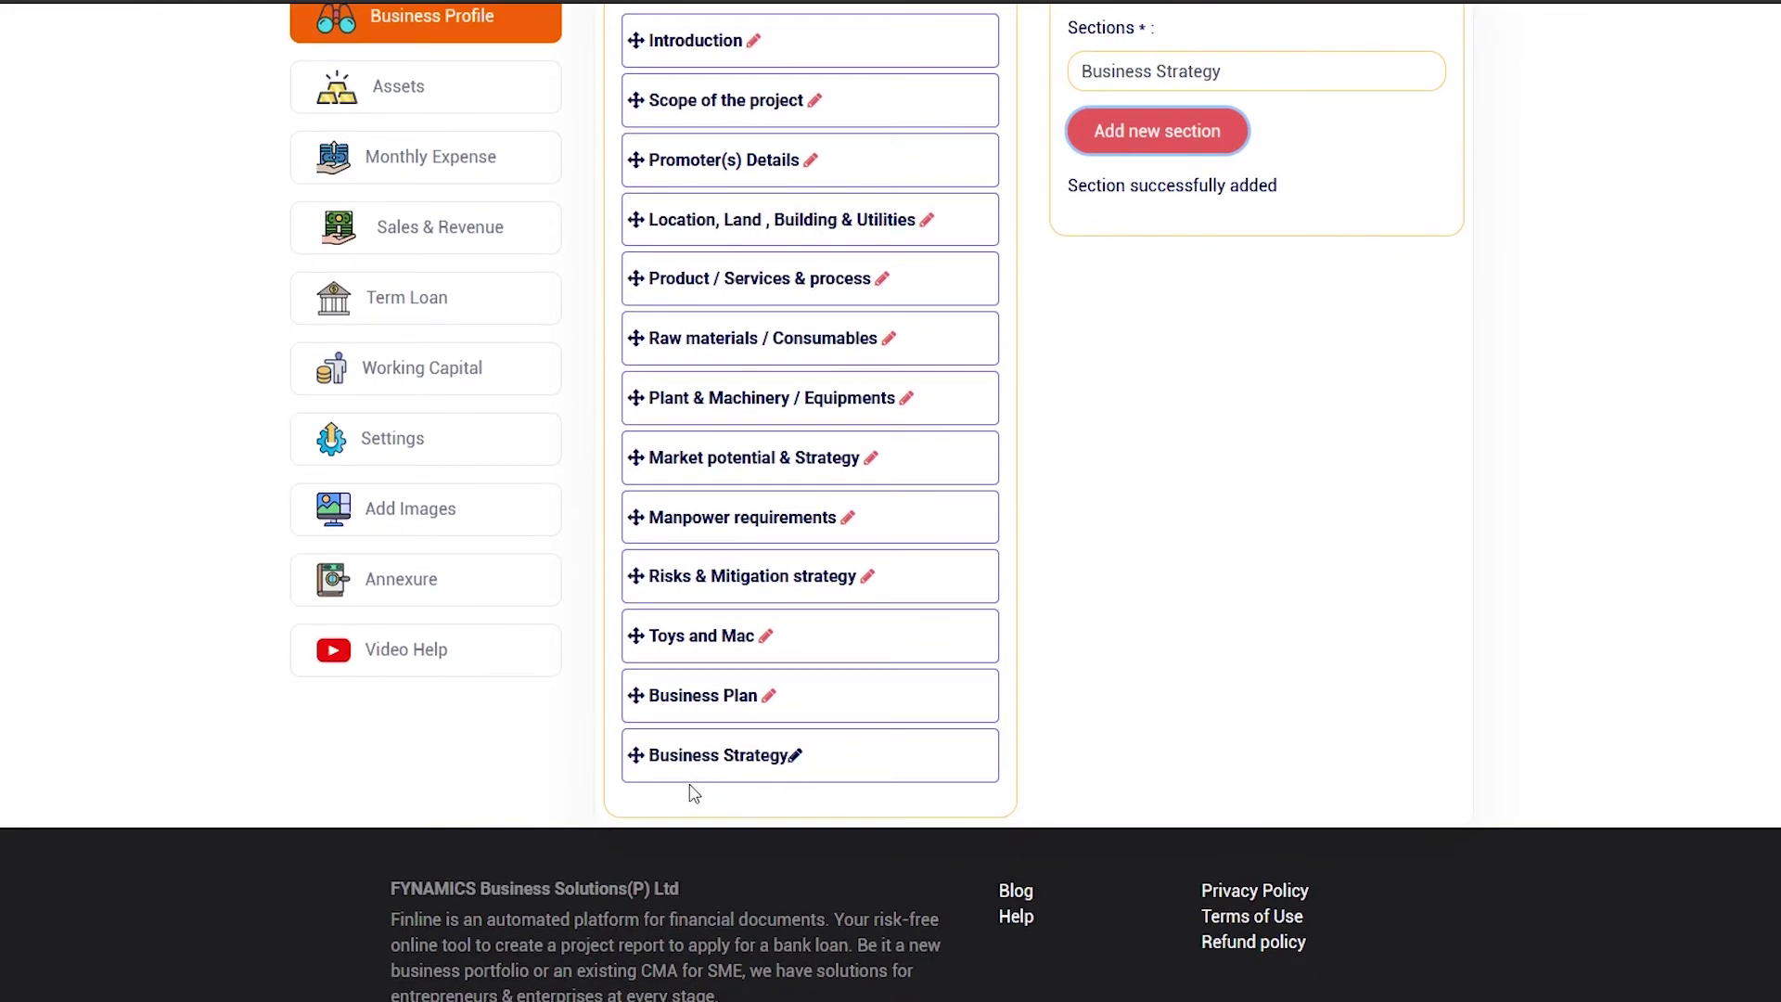
{"action": "scroll", "coordinate": [939, 780], "scroll_direction": "up", "scroll_amount": 3}
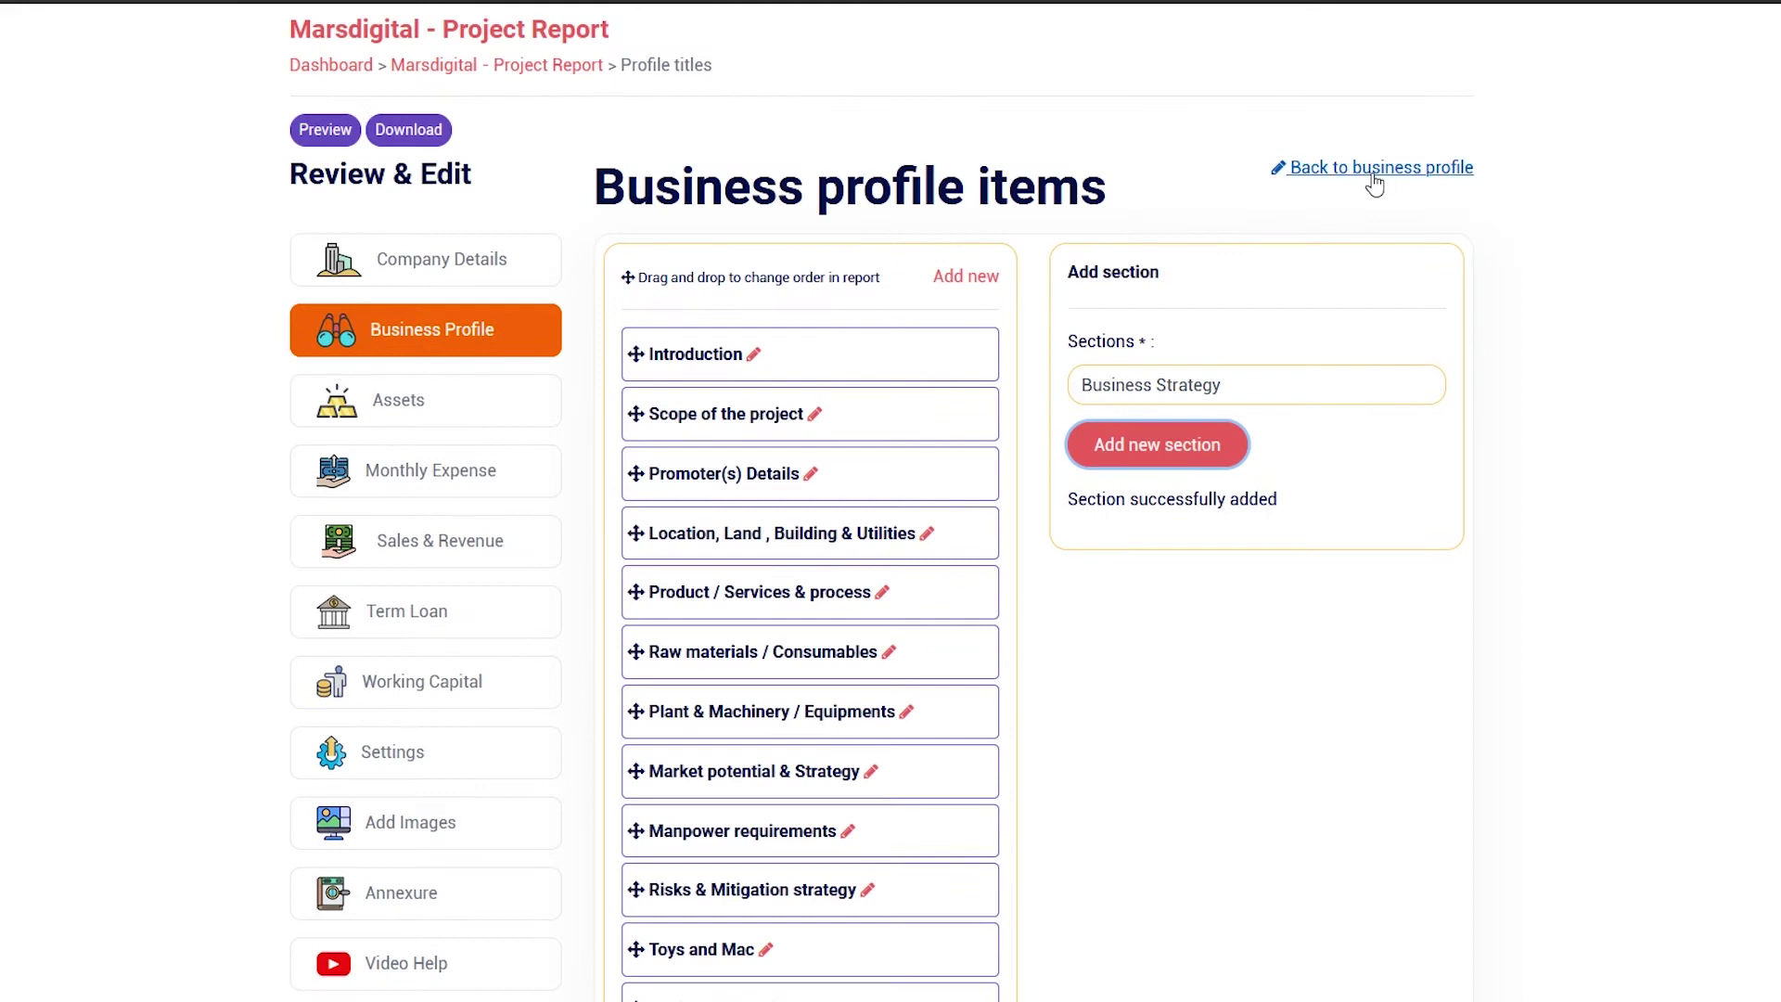
{"action": "left_click", "coordinate": [1371, 176]}
{"action": "scroll", "coordinate": [1371, 181], "scroll_direction": "down", "scroll_amount": 1}
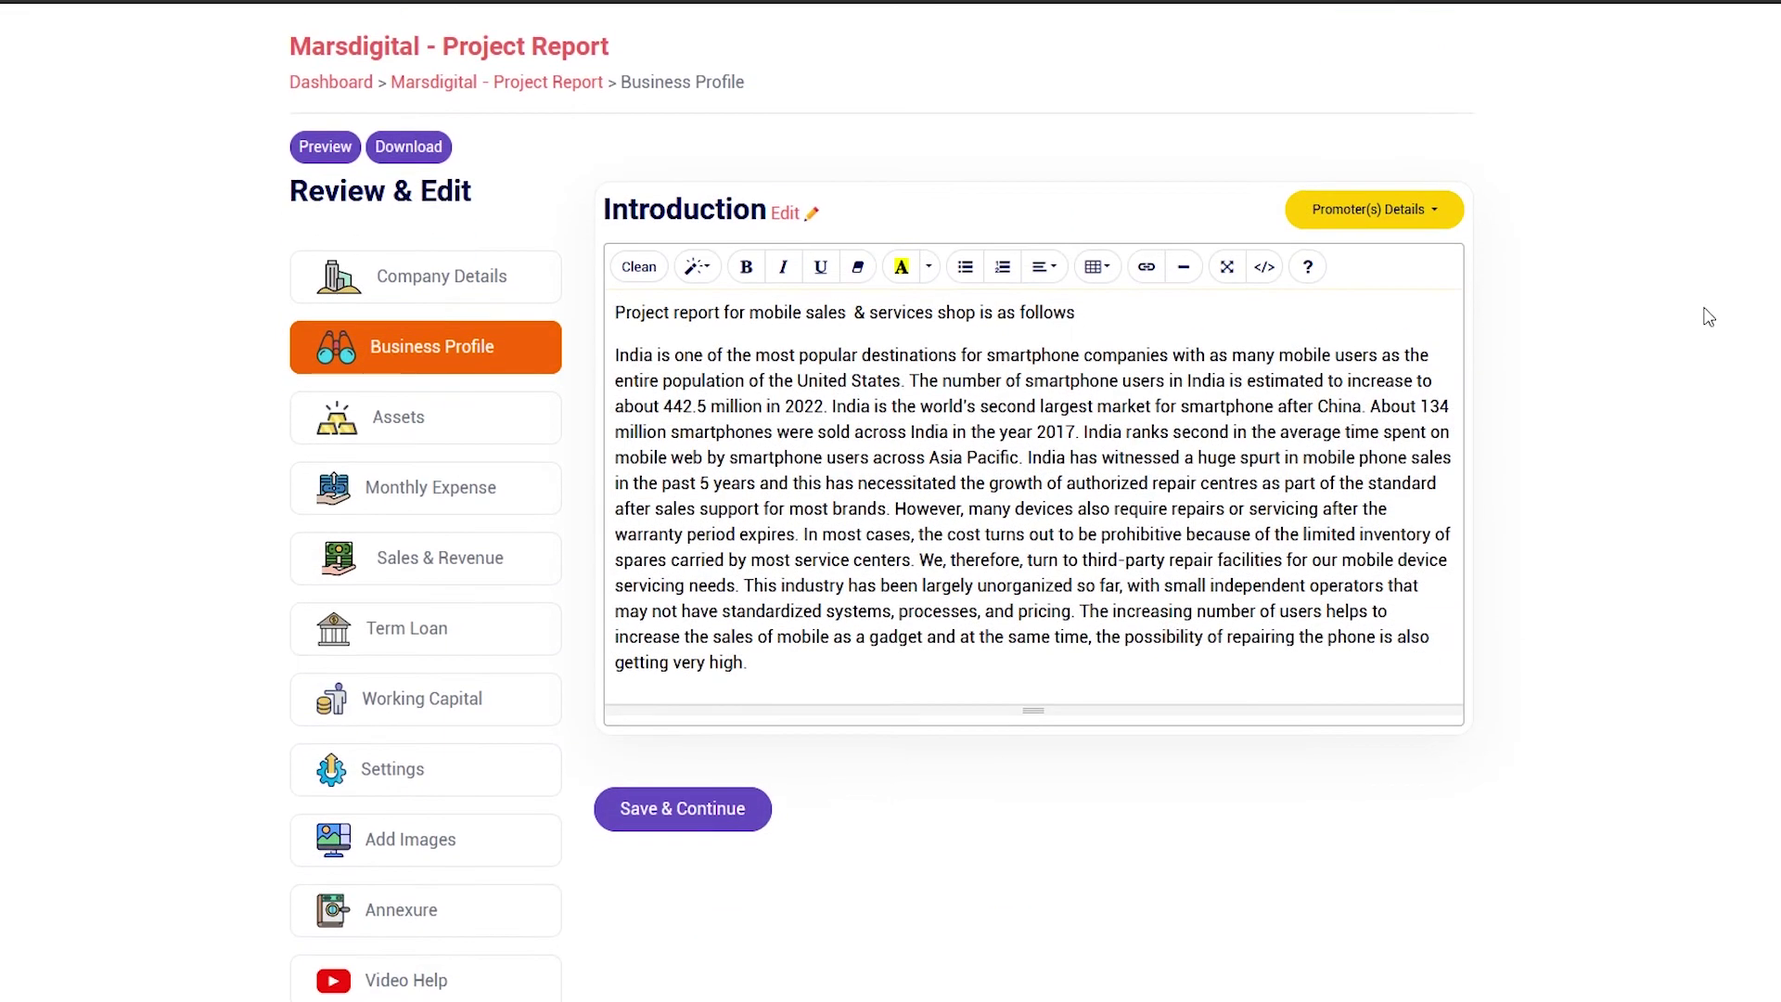
Save the Introduction text and go to the Assets page
{"action": "left_click", "coordinate": [676, 822]}
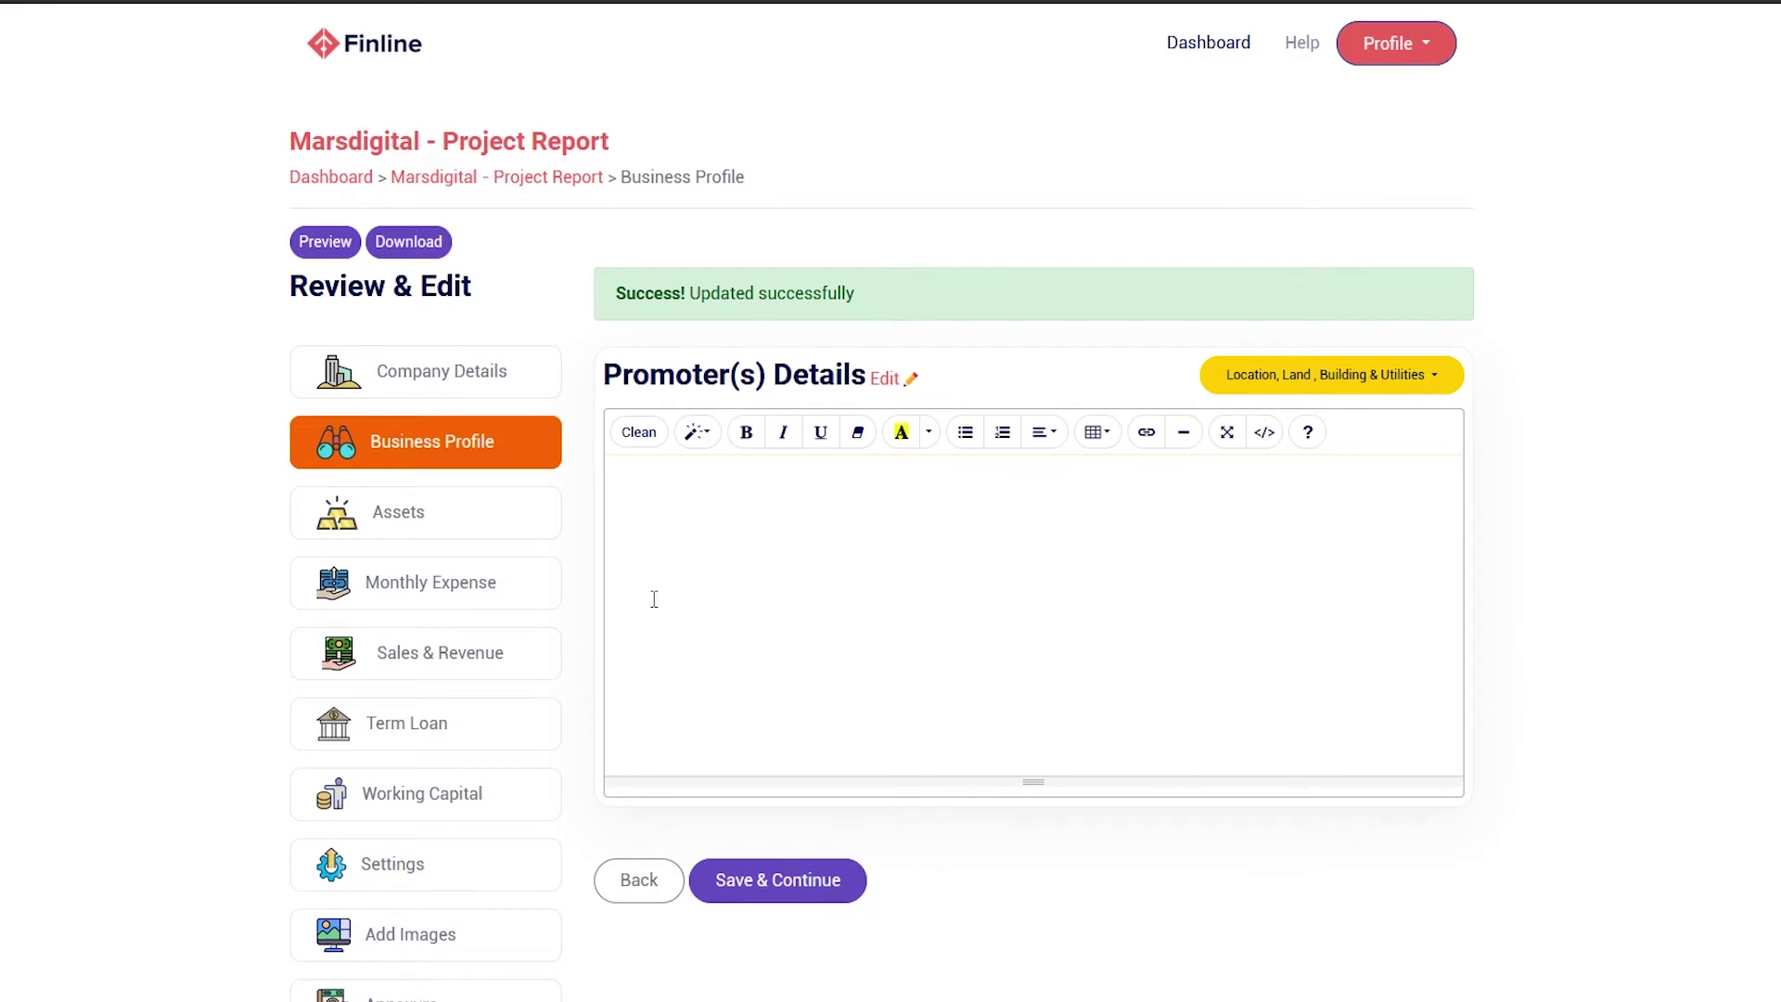
{"action": "left_click", "coordinate": [517, 529]}
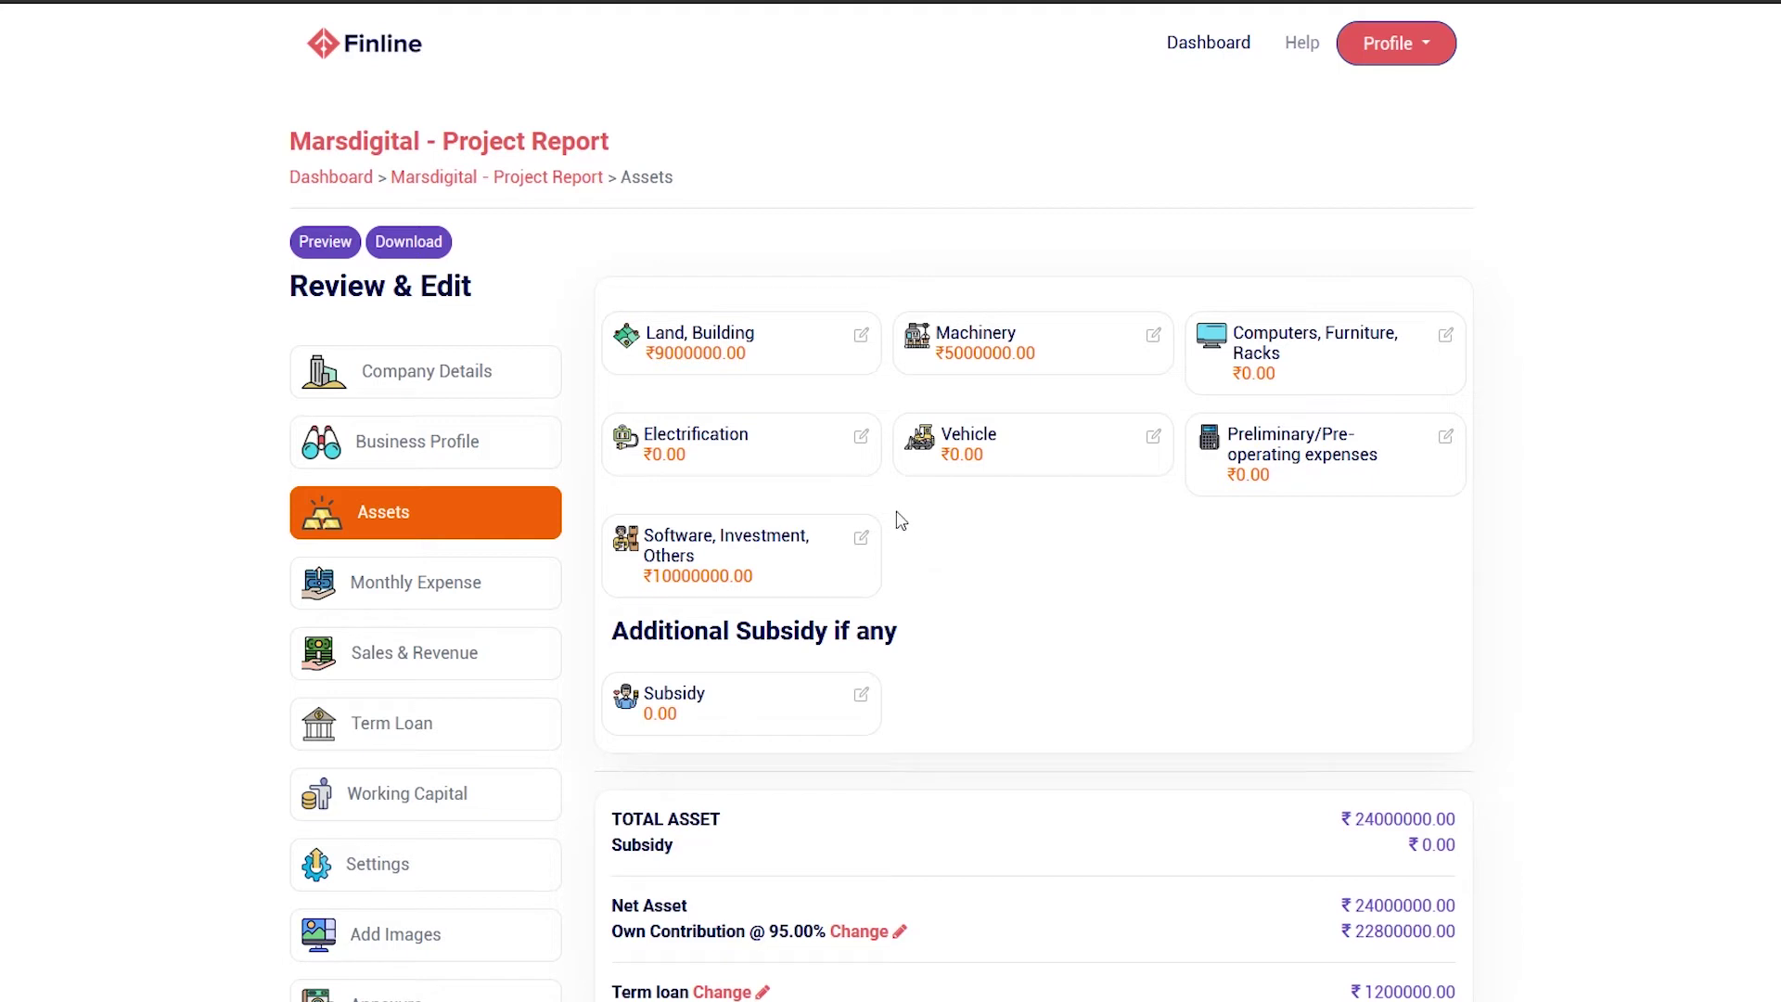
In Land, Building, set Cement to 1000000 with depreciation enabled at 10
{"action": "left_click", "coordinate": [862, 336]}
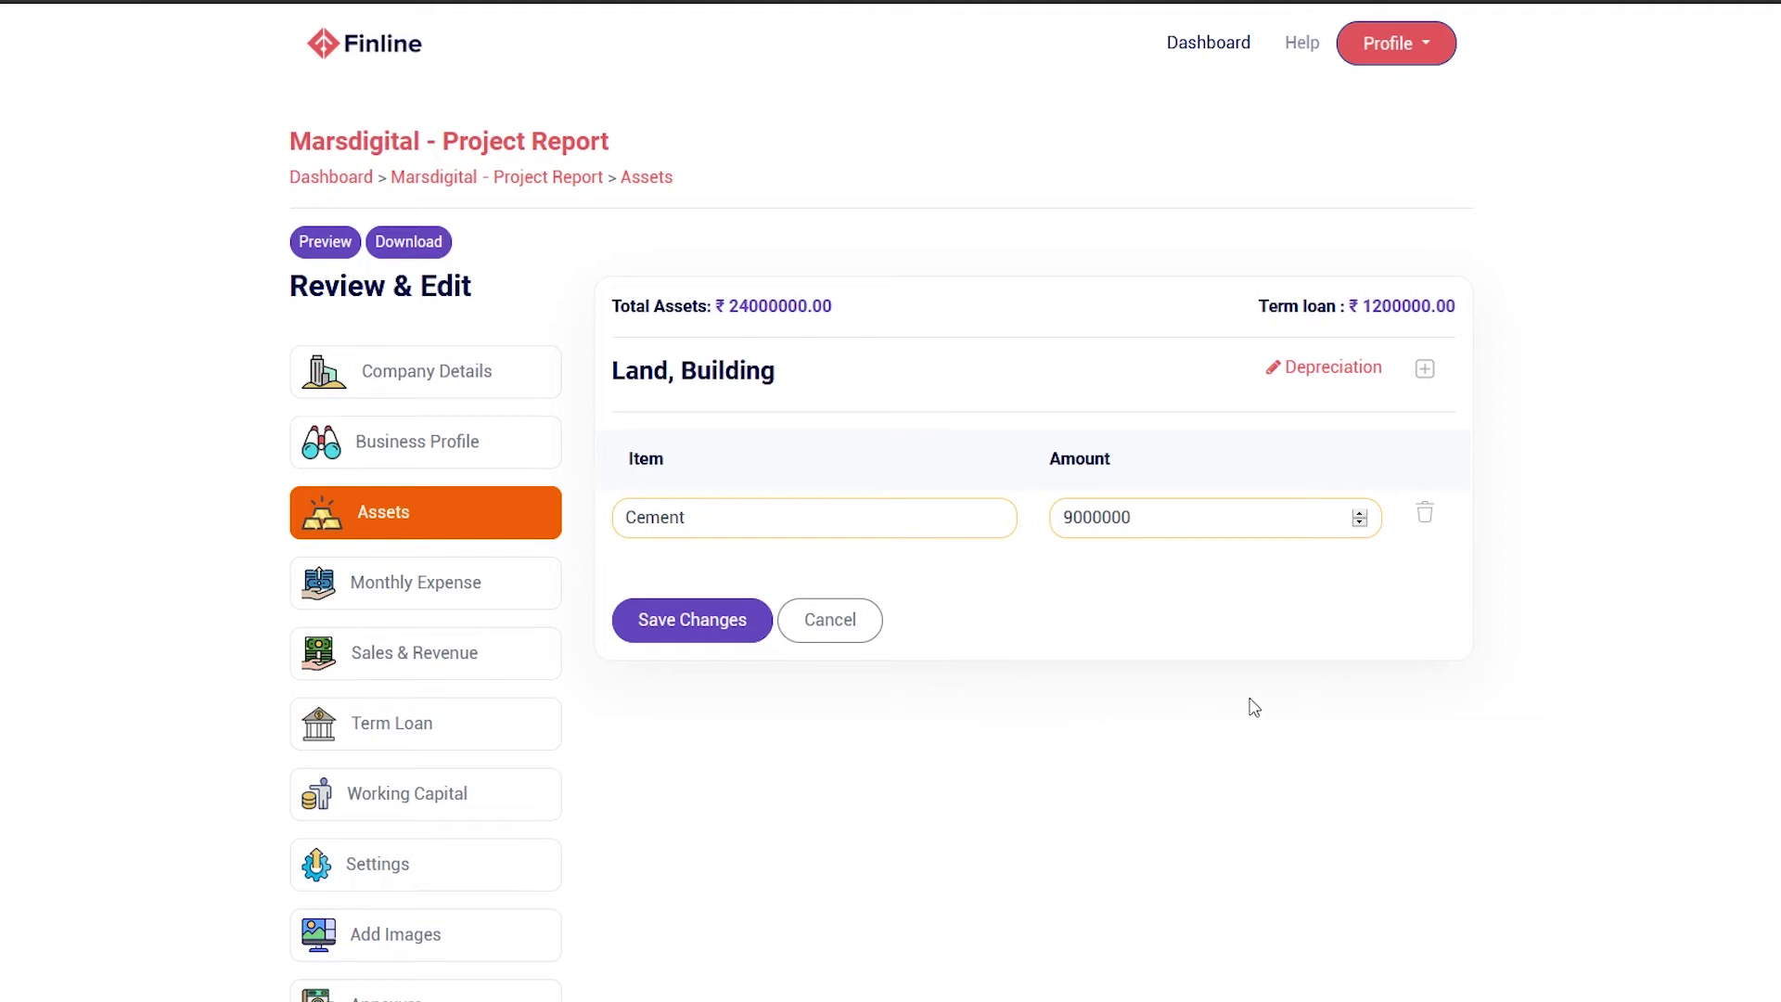
{"action": "left_click", "coordinate": [1083, 526]}
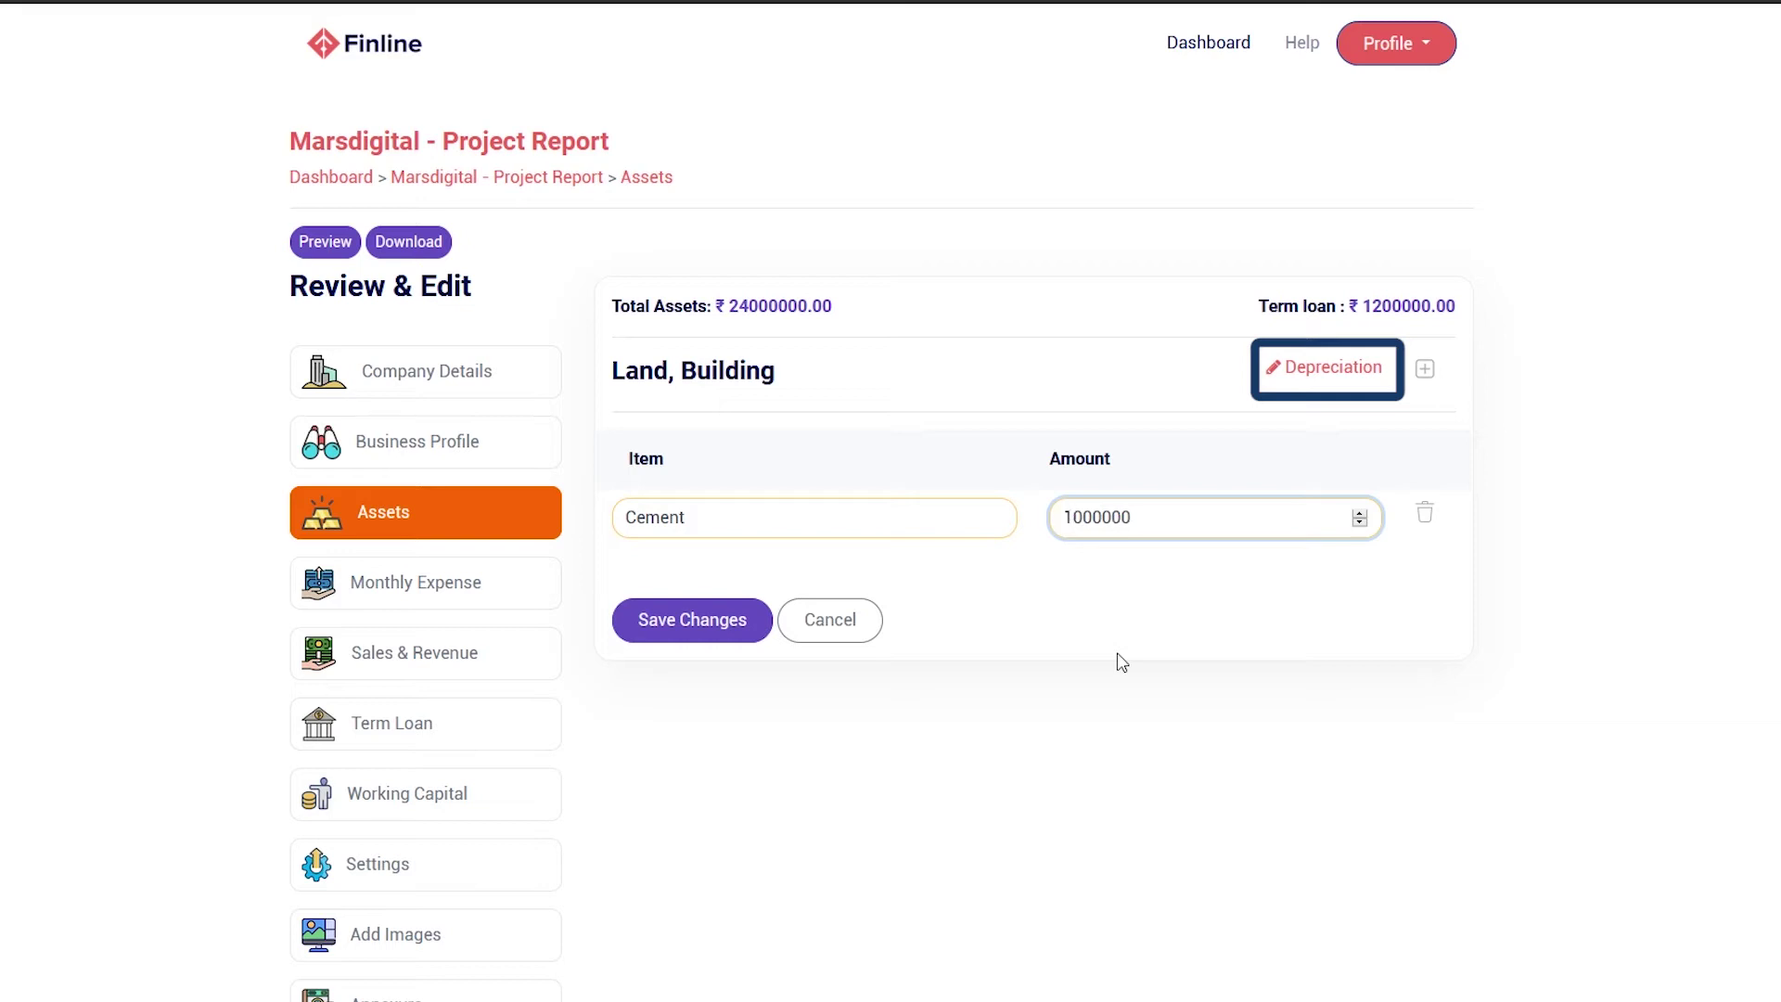
{"action": "left_click", "coordinate": [1353, 376]}
{"action": "left_click", "coordinate": [1368, 534]}
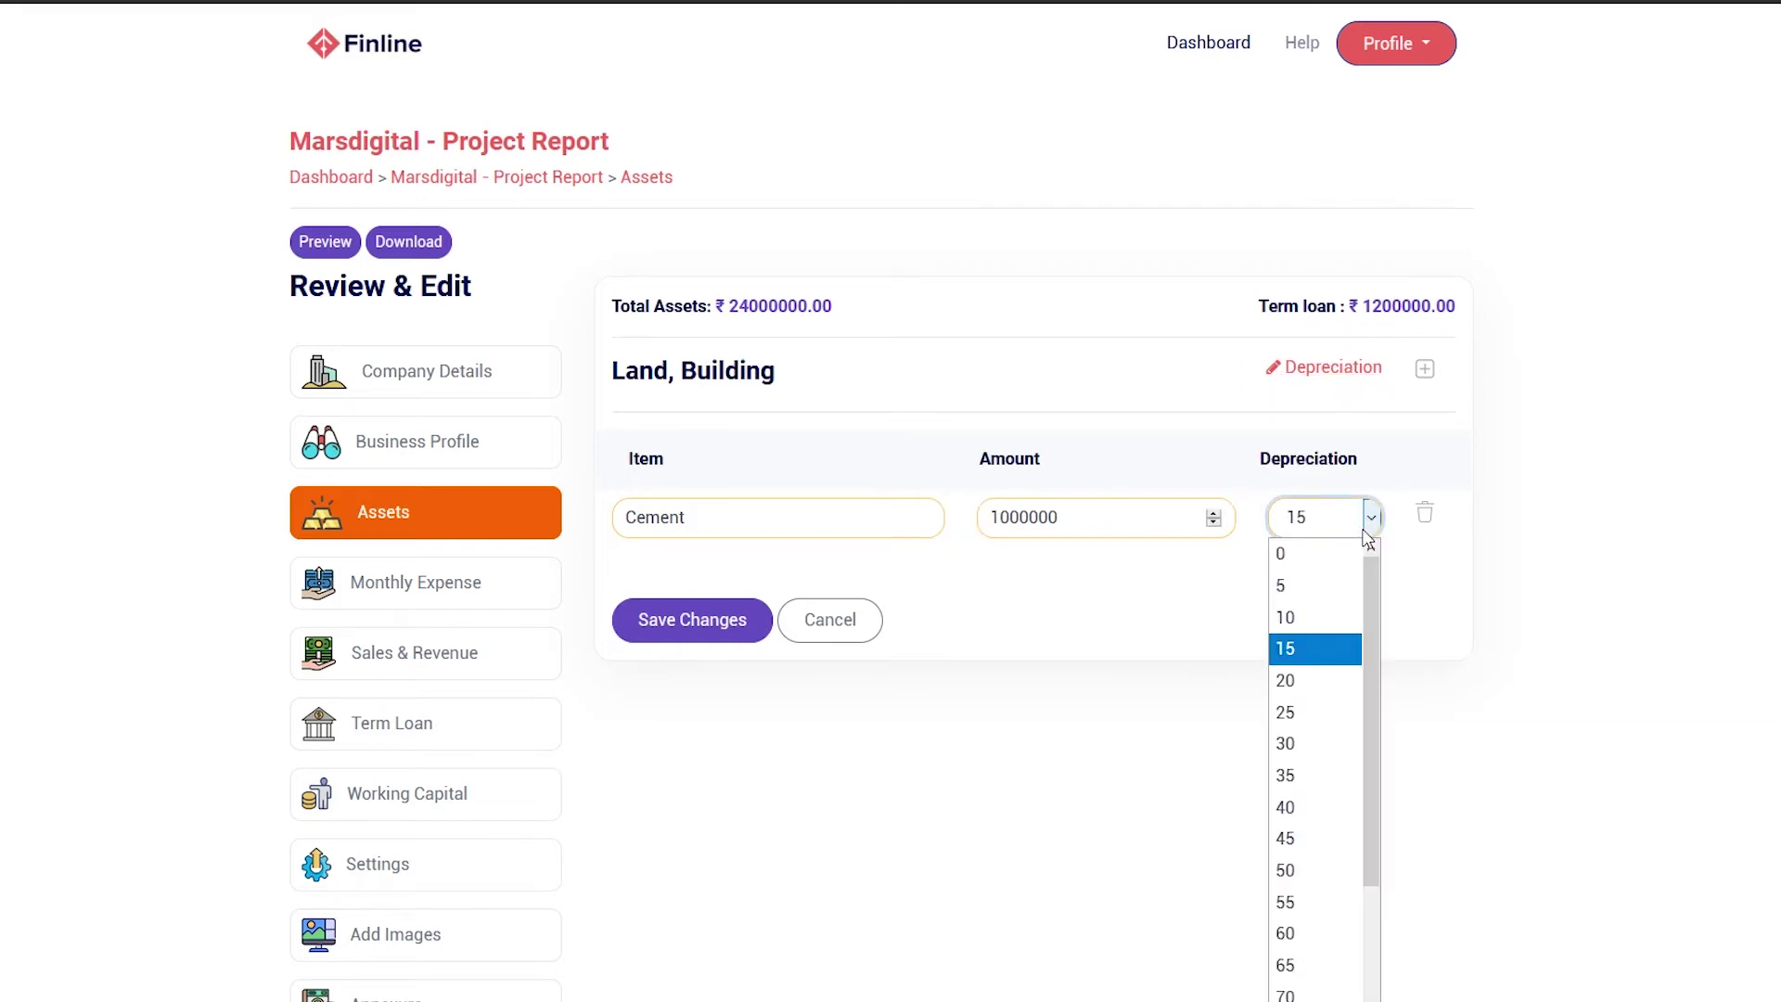
{"action": "left_click", "coordinate": [1304, 619]}
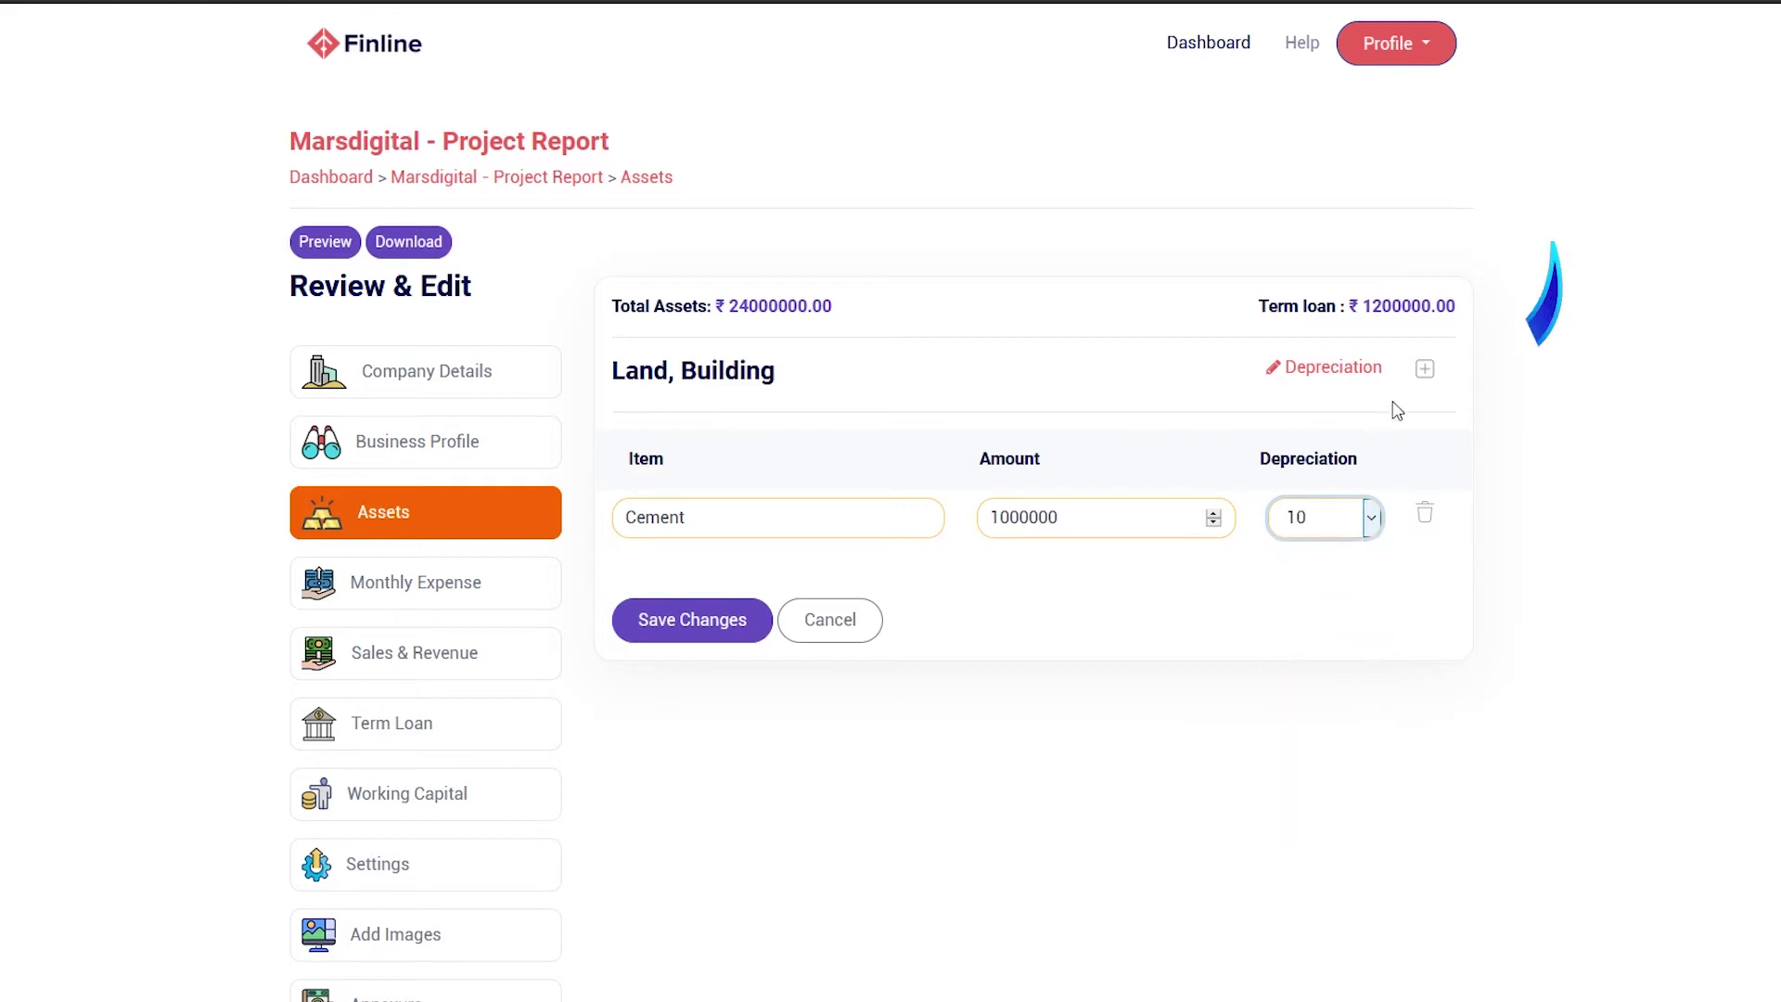
Add a Bricks row of 200000 with depreciation 20 and save the changes
{"action": "left_click", "coordinate": [1429, 371]}
{"action": "left_click", "coordinate": [739, 531]}
{"action": "type", "text": "Bricks"}
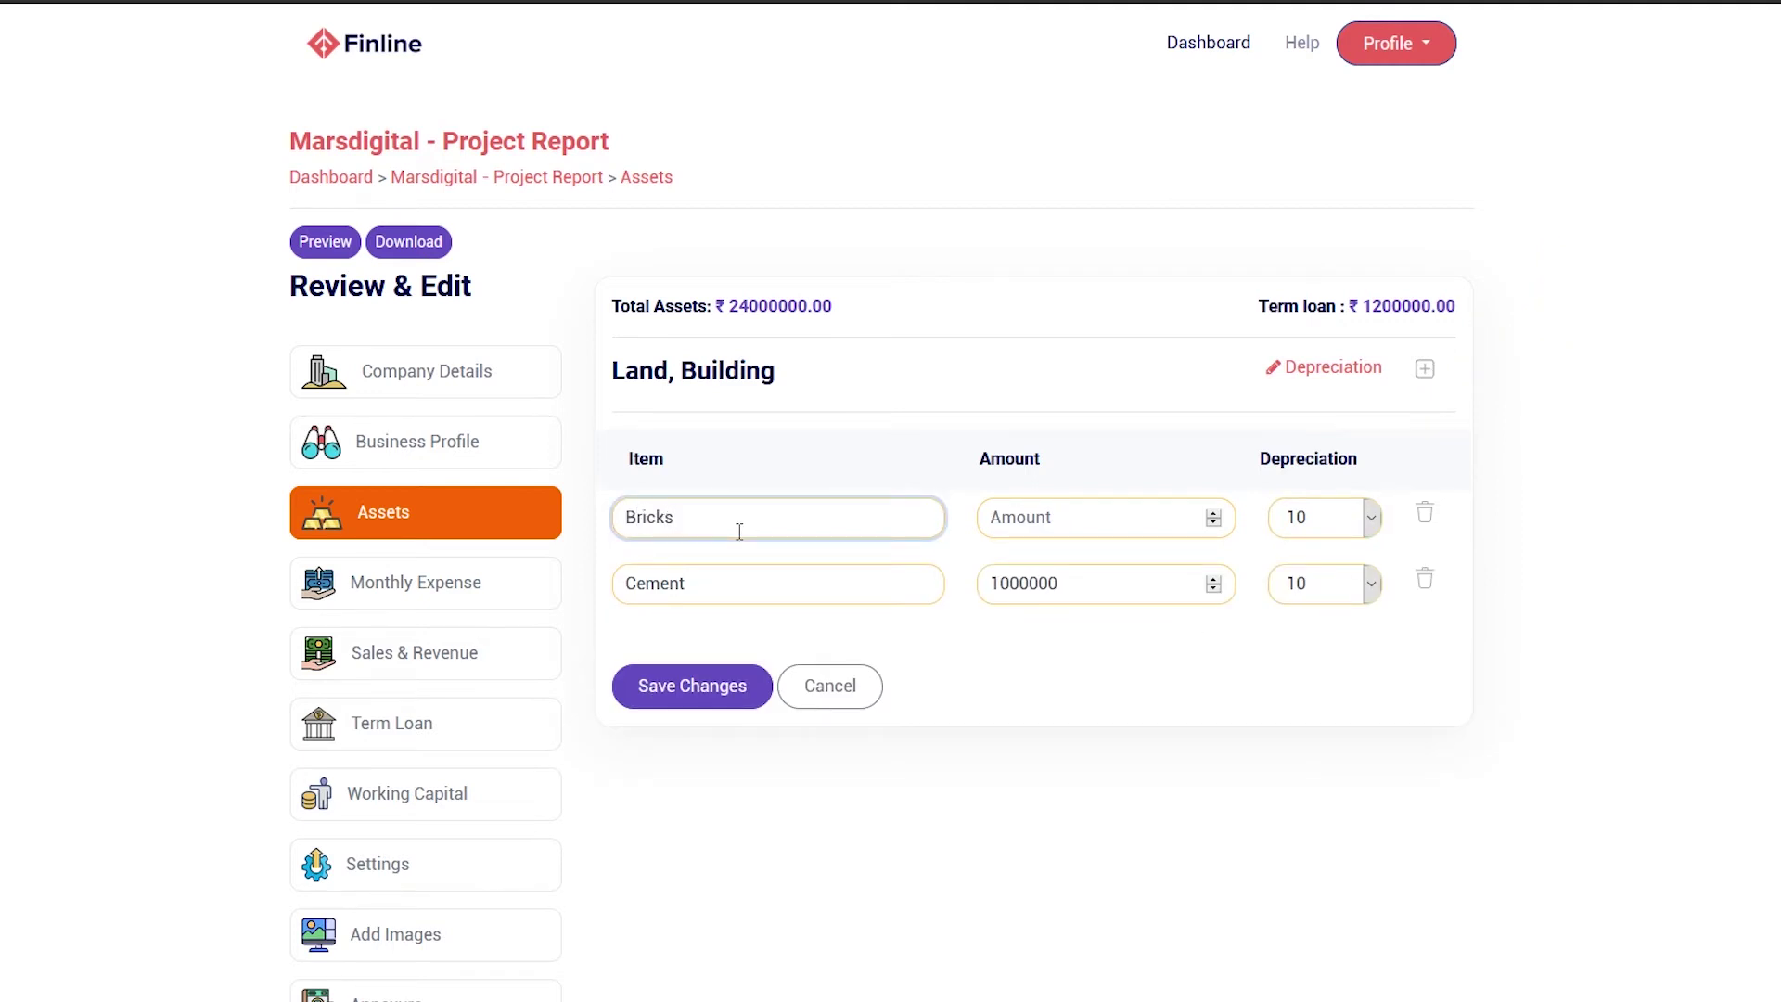
{"action": "left_click", "coordinate": [1101, 521]}
{"action": "type", "text": "200000"}
{"action": "left_click", "coordinate": [1371, 517]}
{"action": "left_click", "coordinate": [1317, 676]}
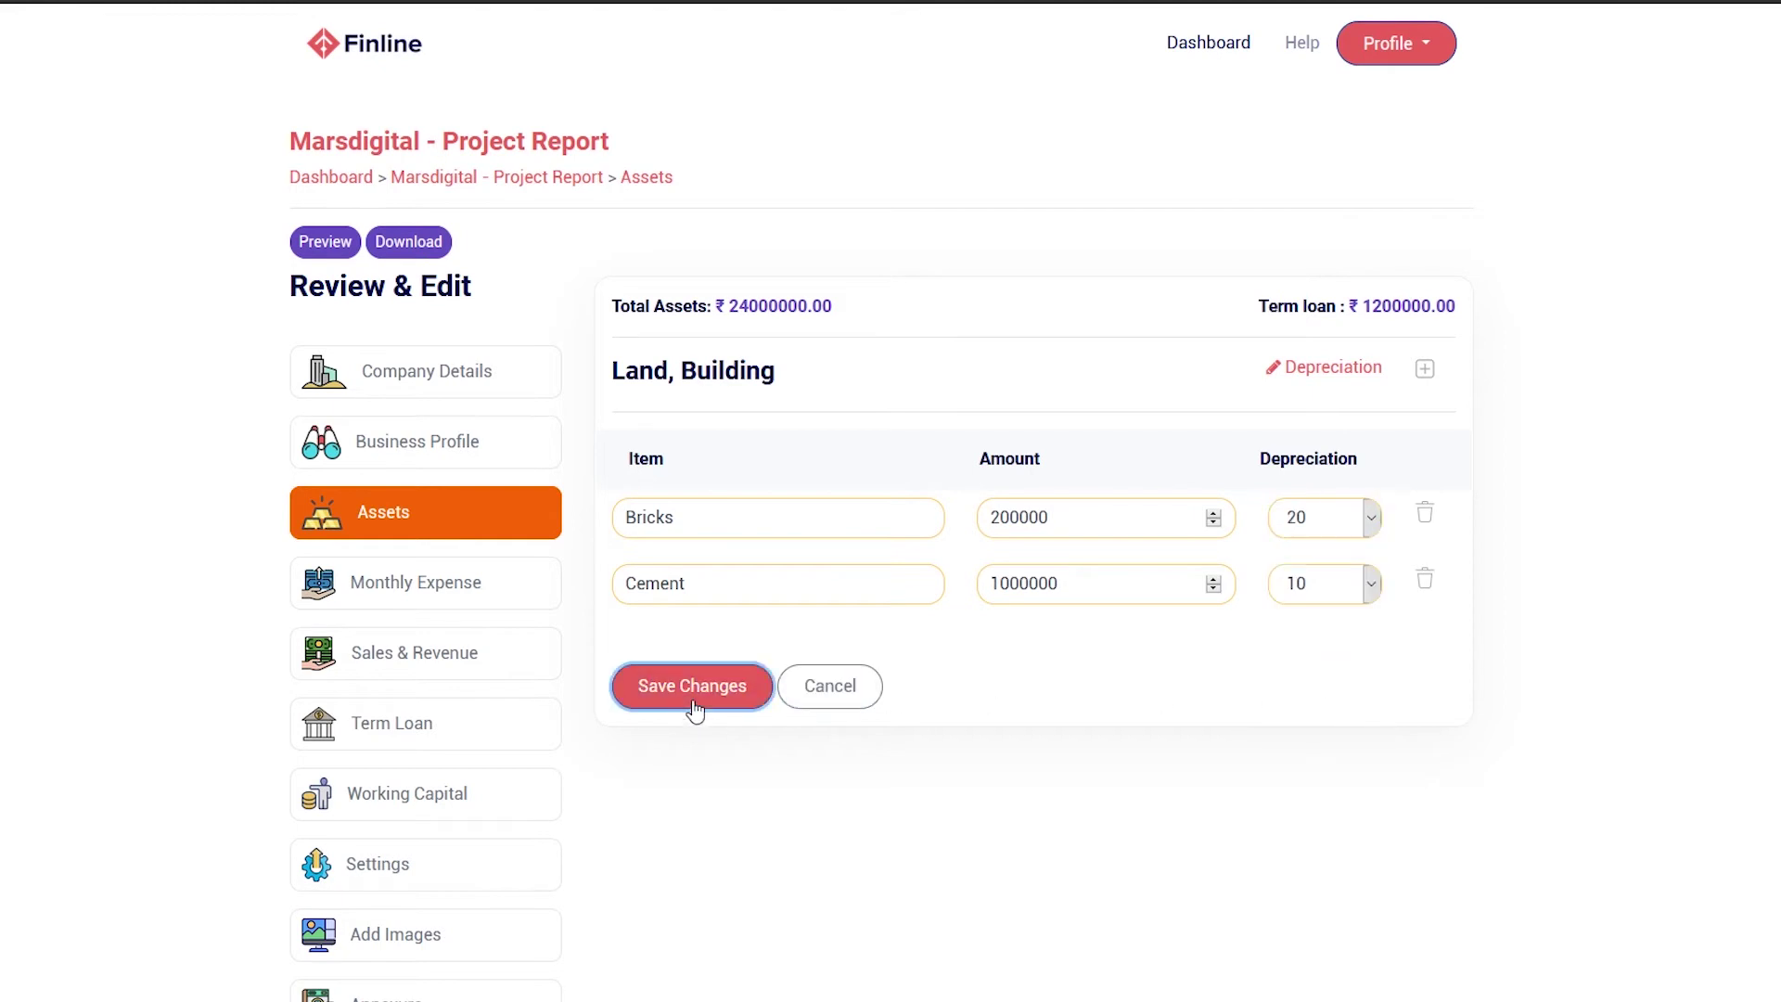
{"action": "left_click", "coordinate": [696, 711]}
{"action": "scroll", "coordinate": [804, 841], "scroll_direction": "down", "scroll_amount": 2}
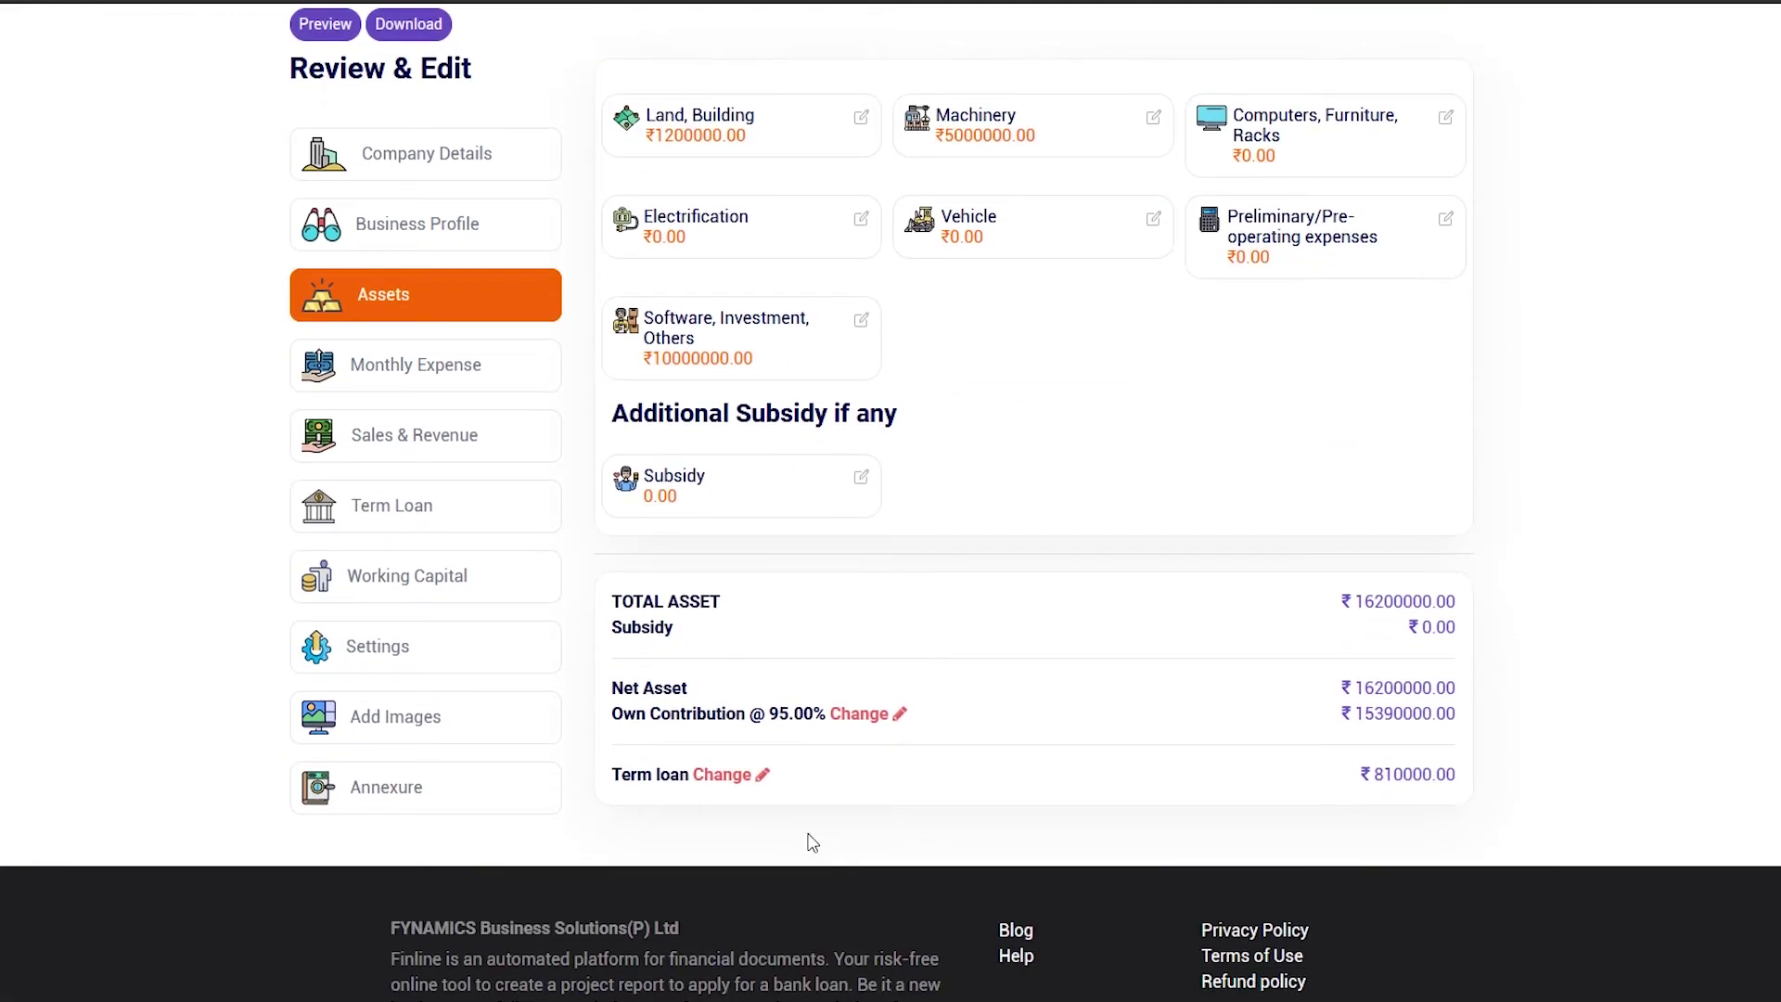
{"action": "left_click", "coordinate": [740, 775]}
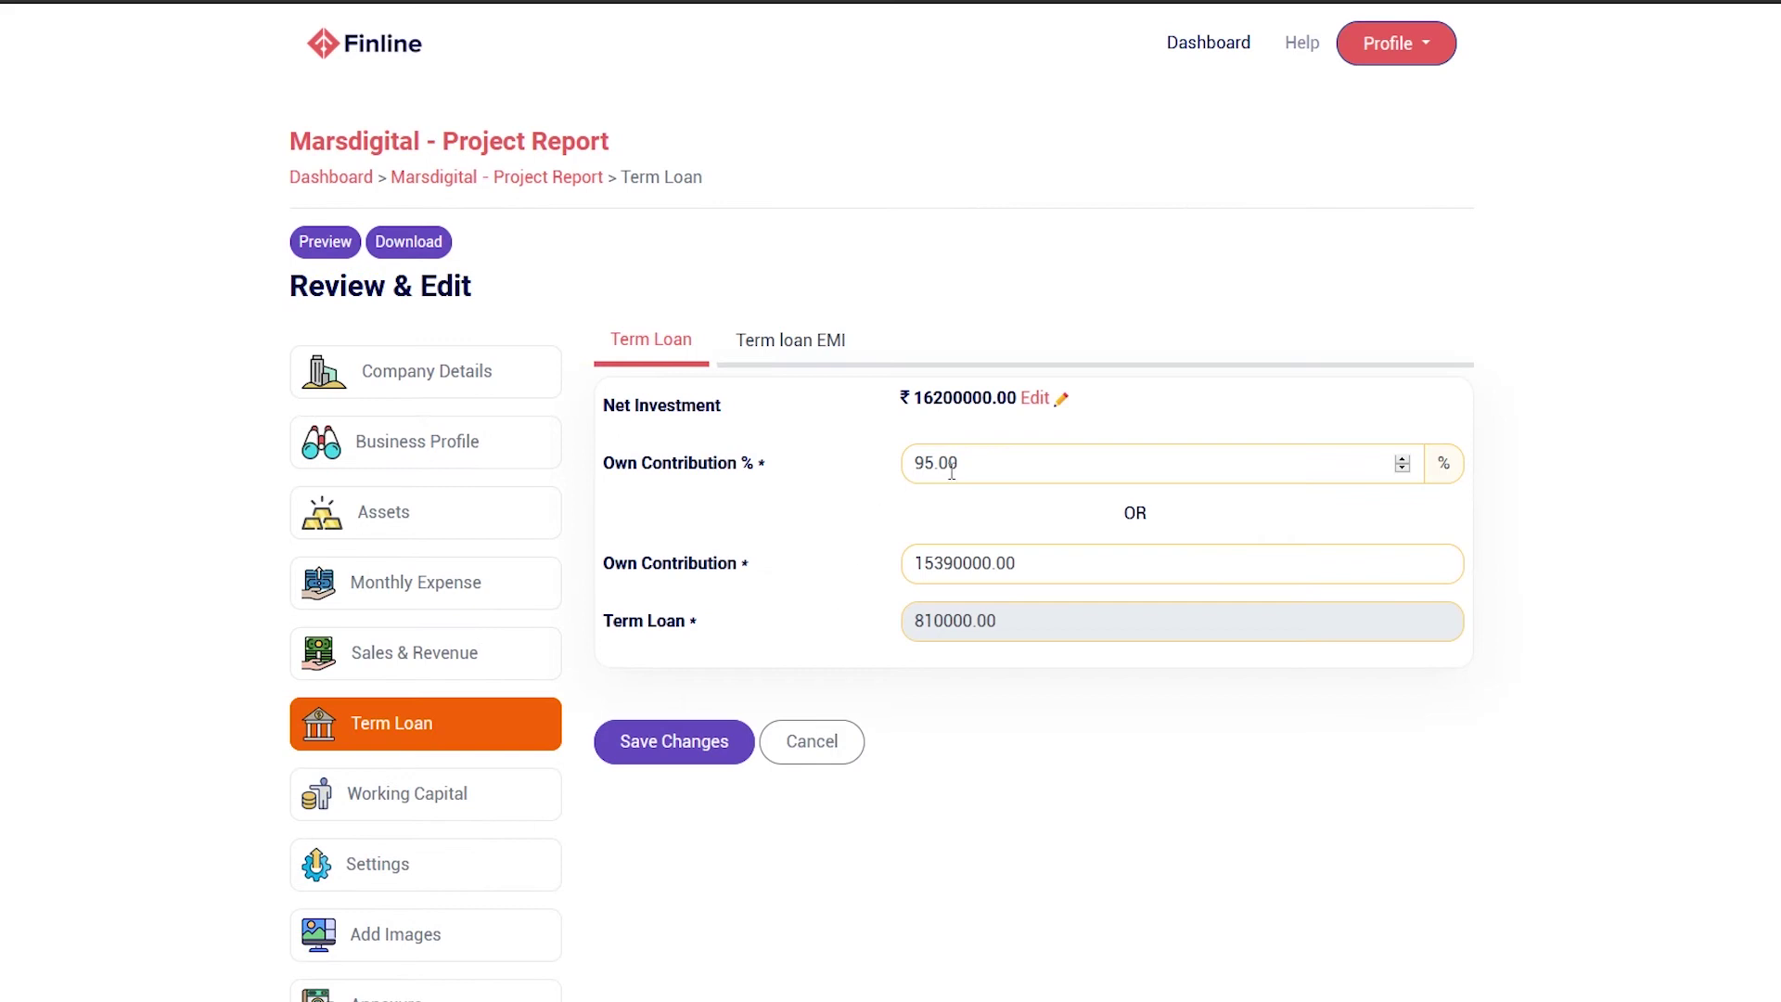
{"action": "left_click", "coordinate": [939, 471]}
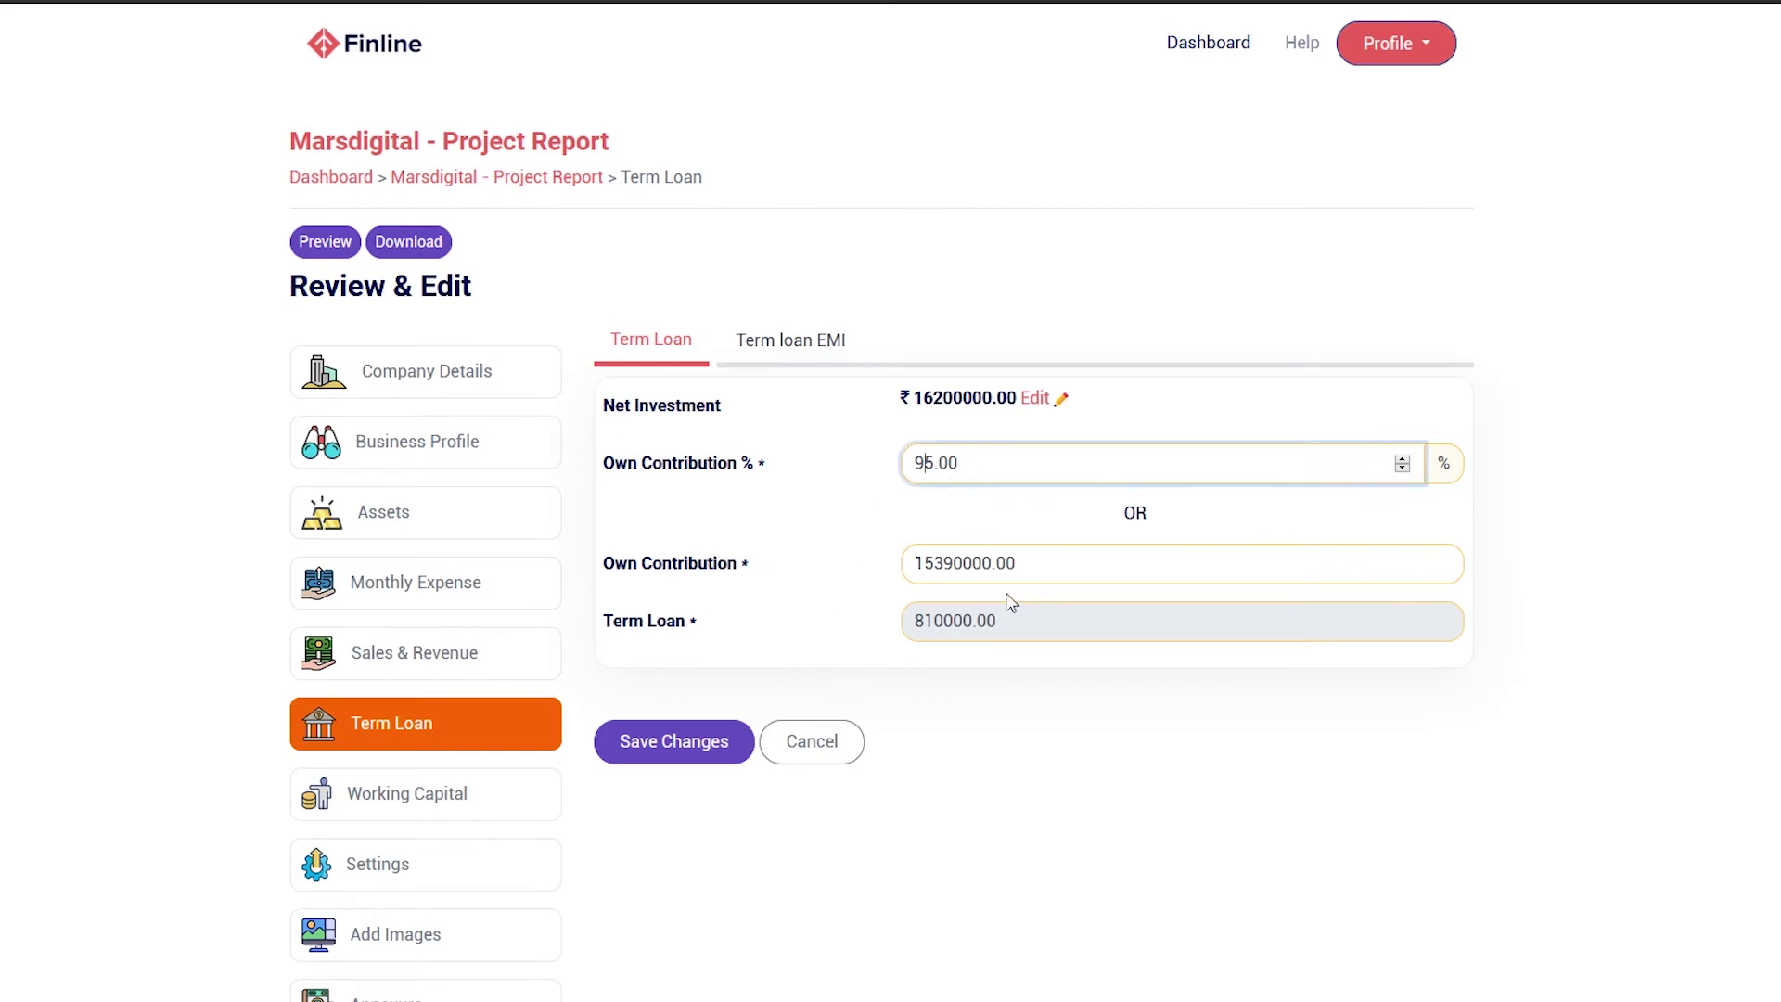
{"action": "key", "text": "BackSpace"}
{"action": "type", "text": "6"}
{"action": "left_click", "coordinate": [815, 351]}
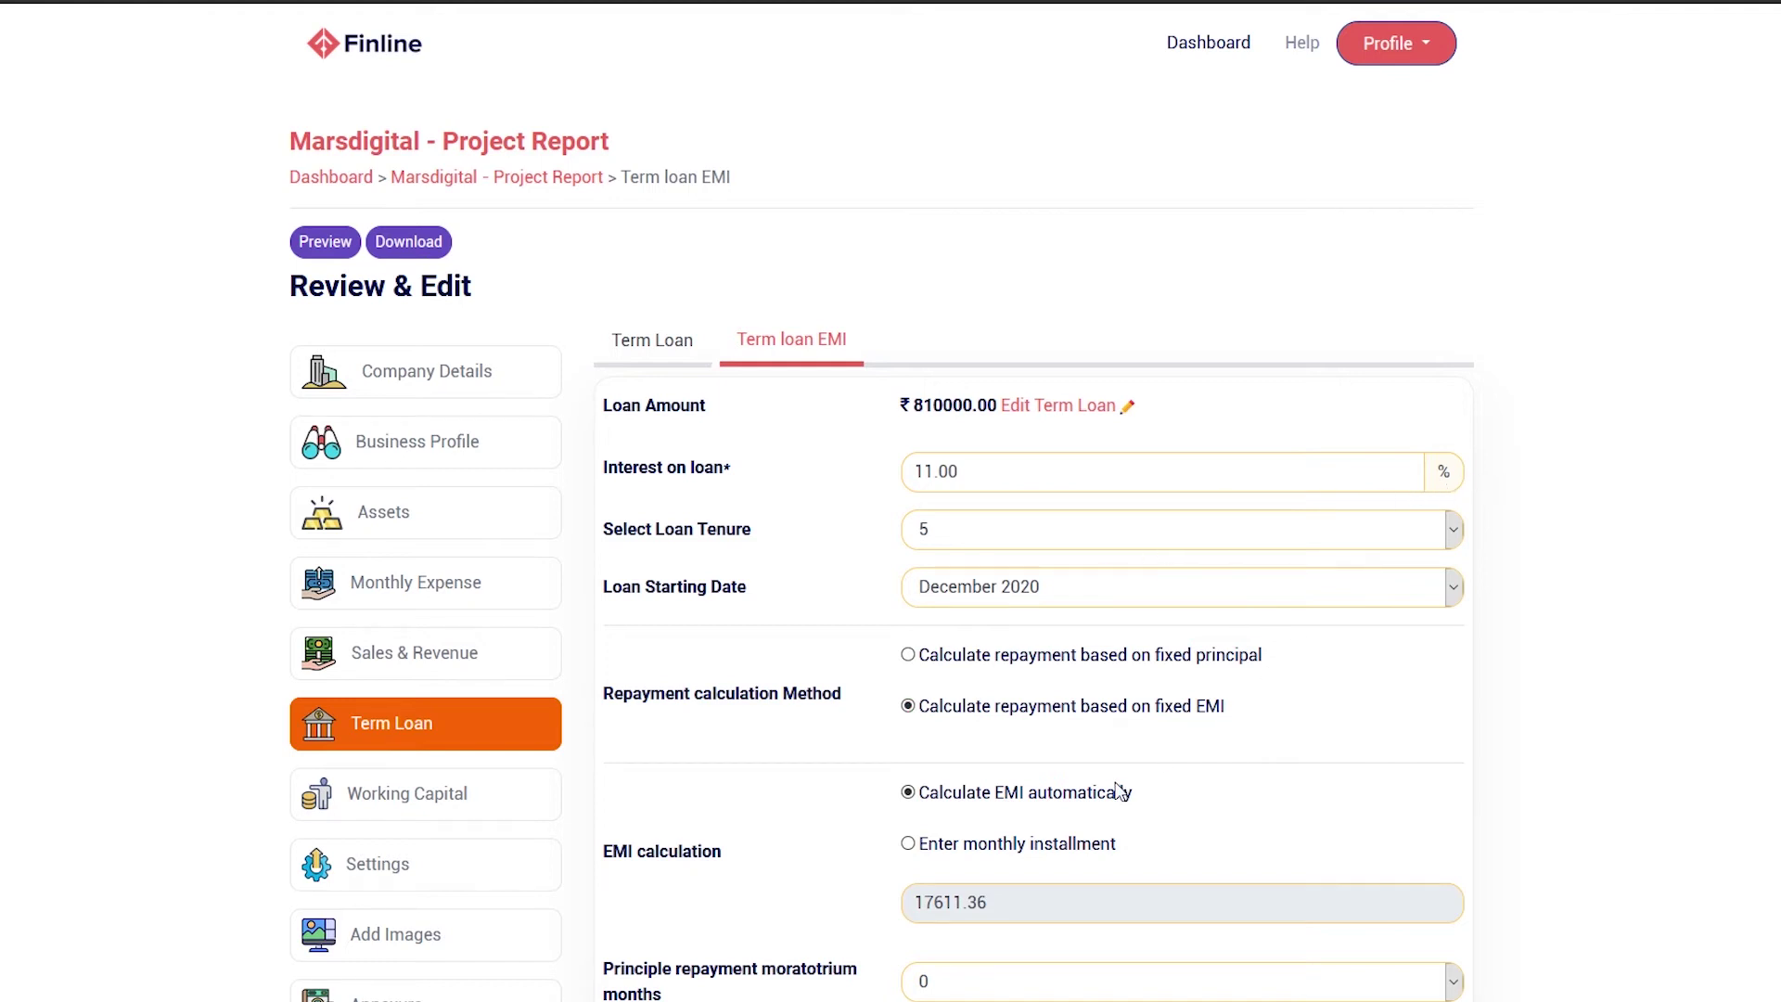
{"action": "scroll", "coordinate": [1148, 772], "scroll_direction": "down", "scroll_amount": 3}
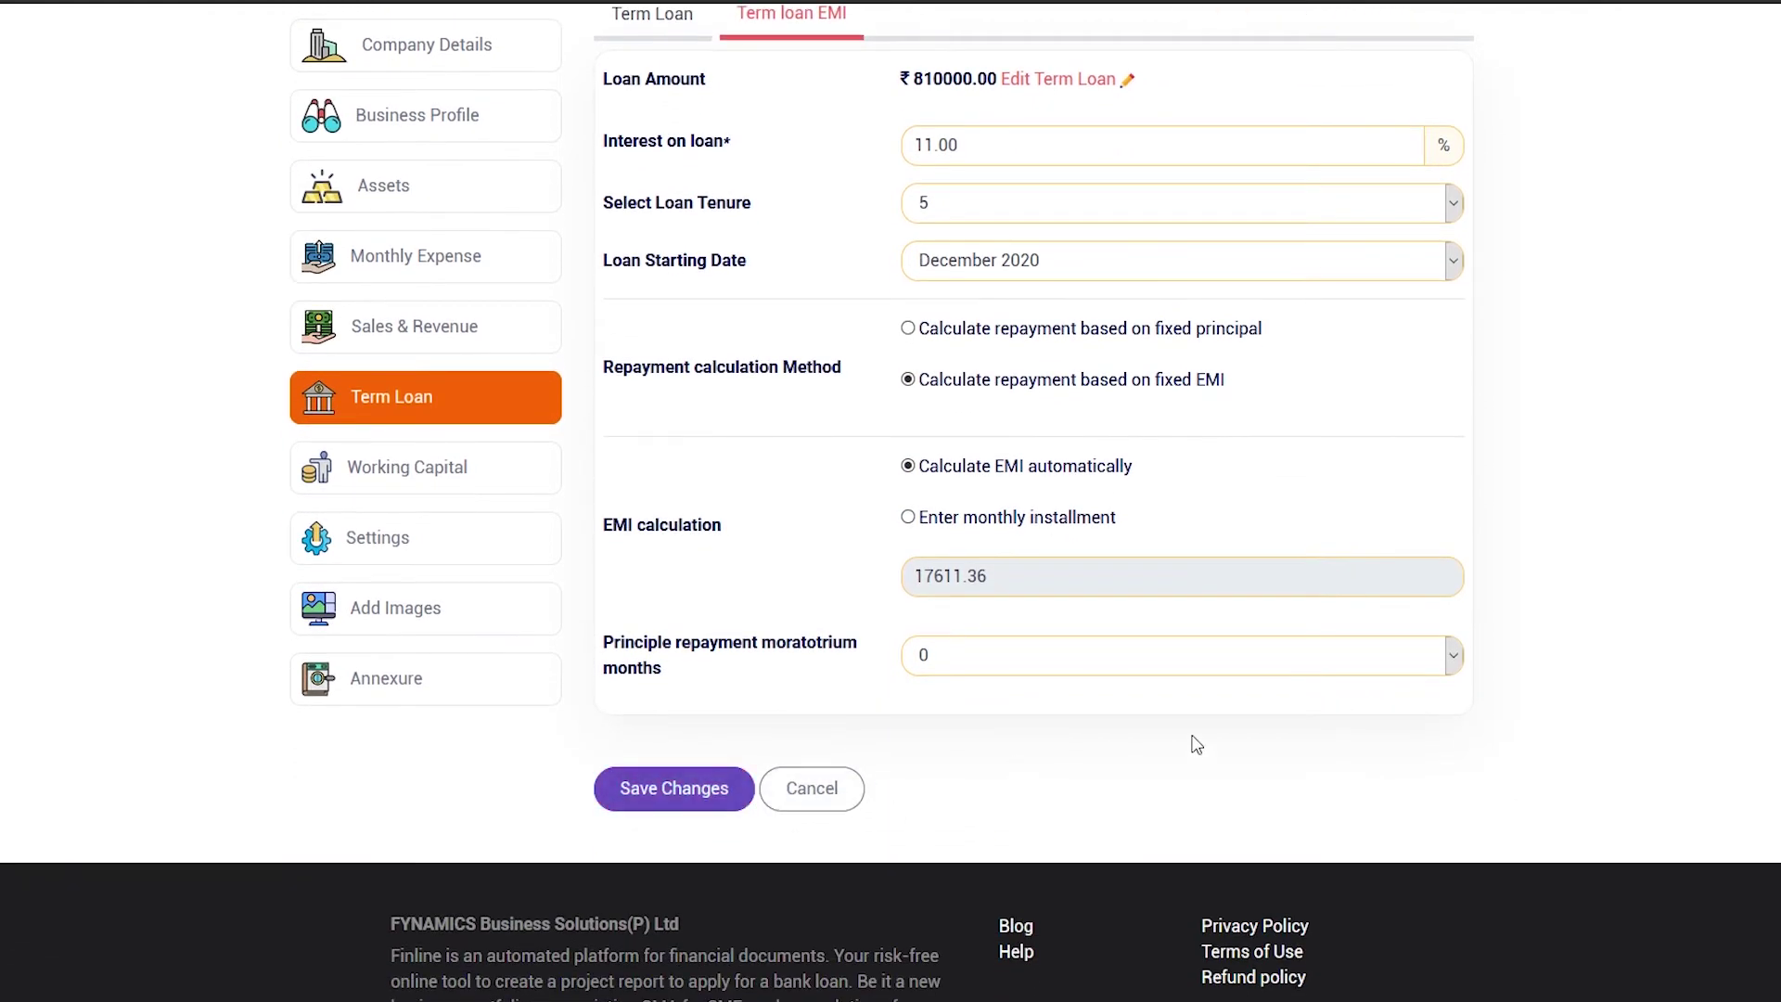
{"action": "left_click", "coordinate": [698, 793]}
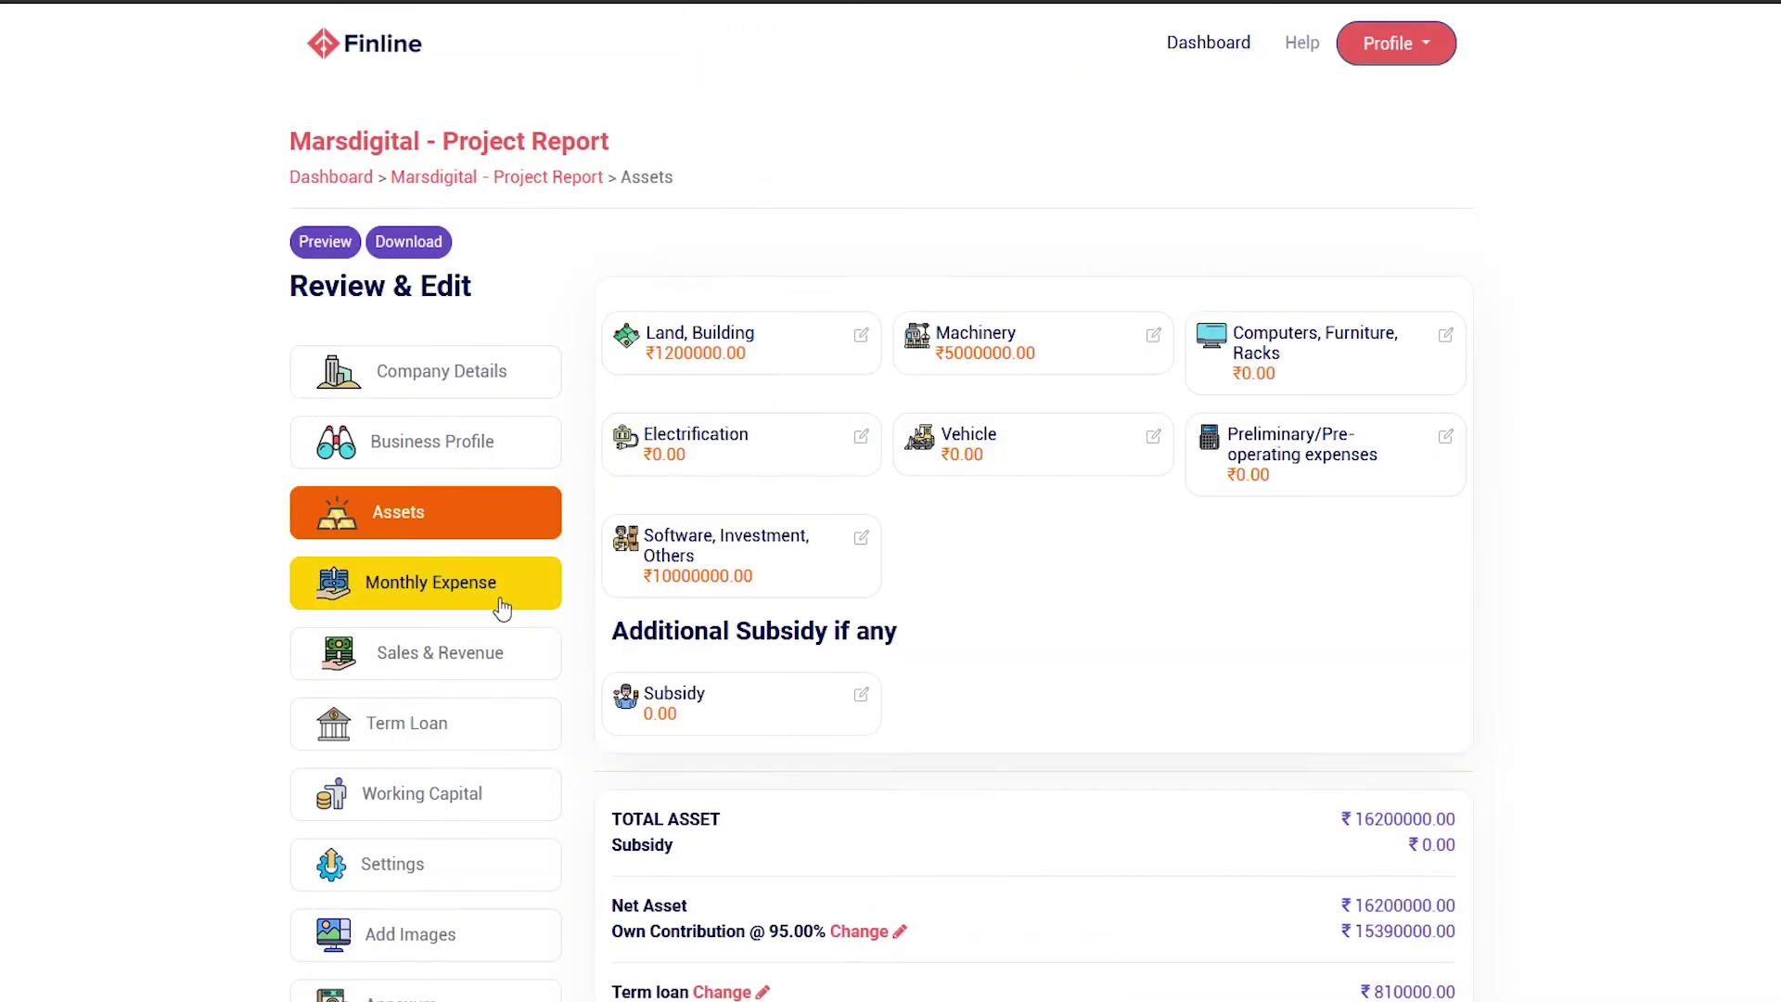
Add an 'Office Rent' entry of 15000 under Monthly Expense's Rent, save, then go to Sales & Revenue
{"action": "left_click", "coordinate": [502, 607]}
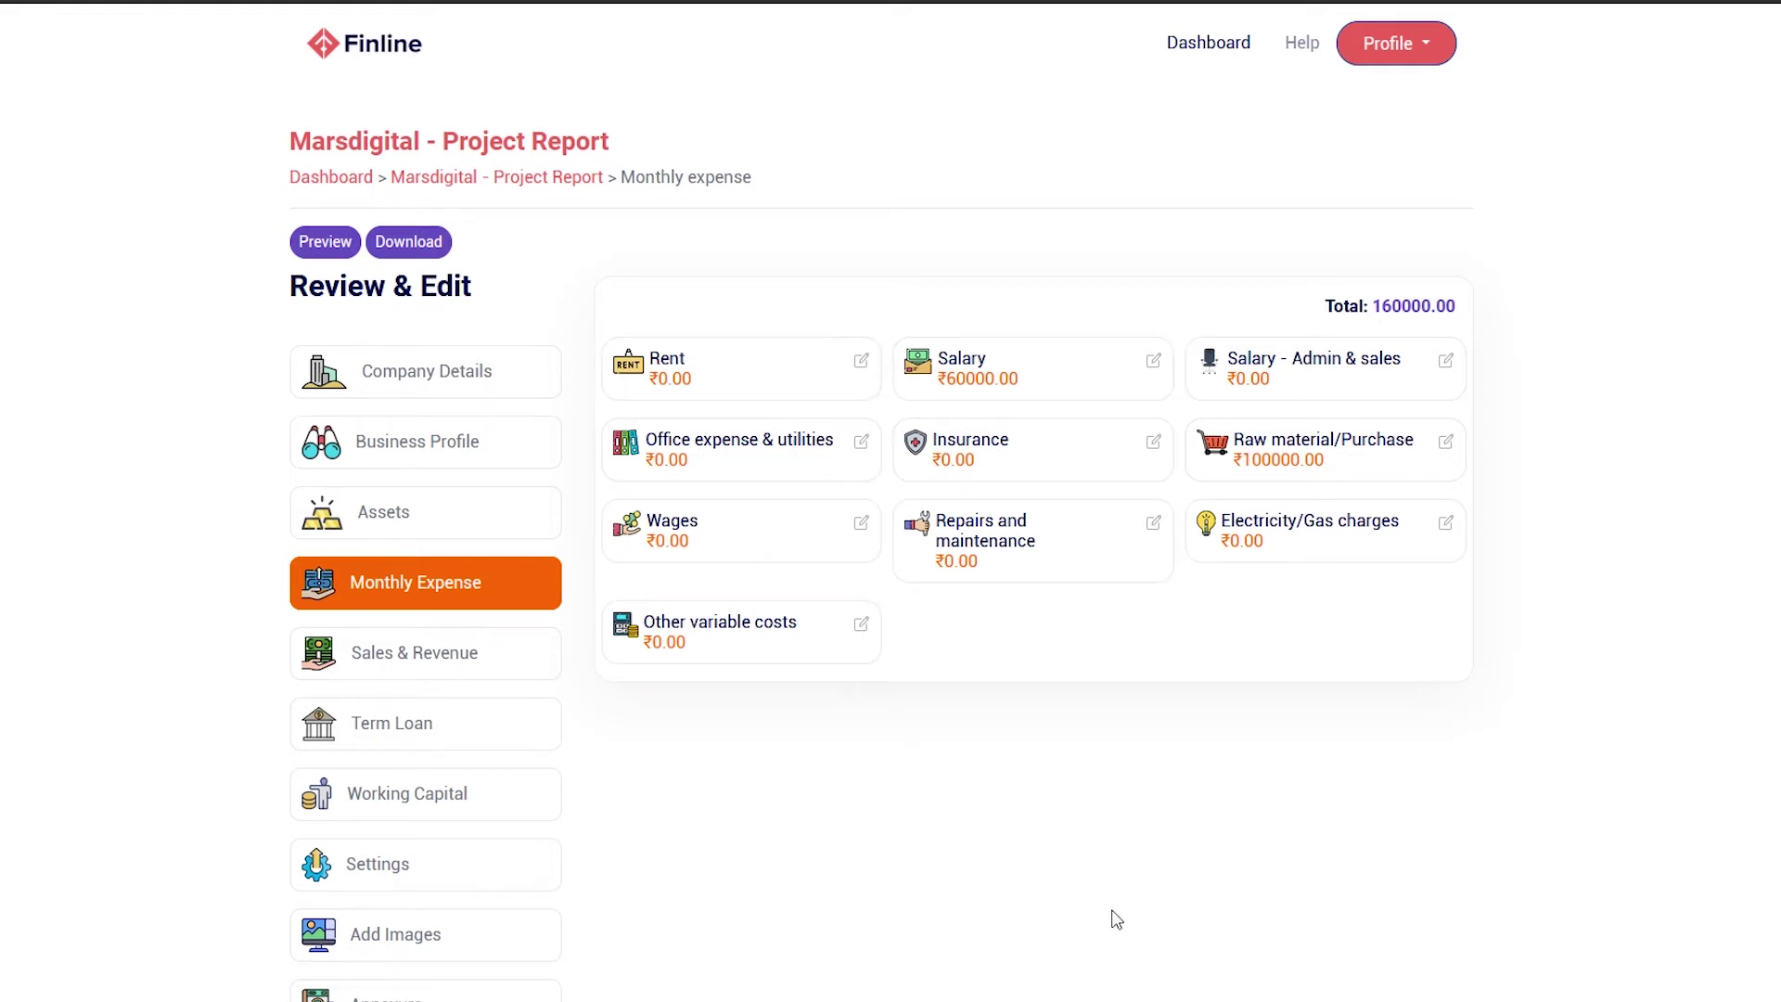
{"action": "left_click", "coordinate": [862, 361]}
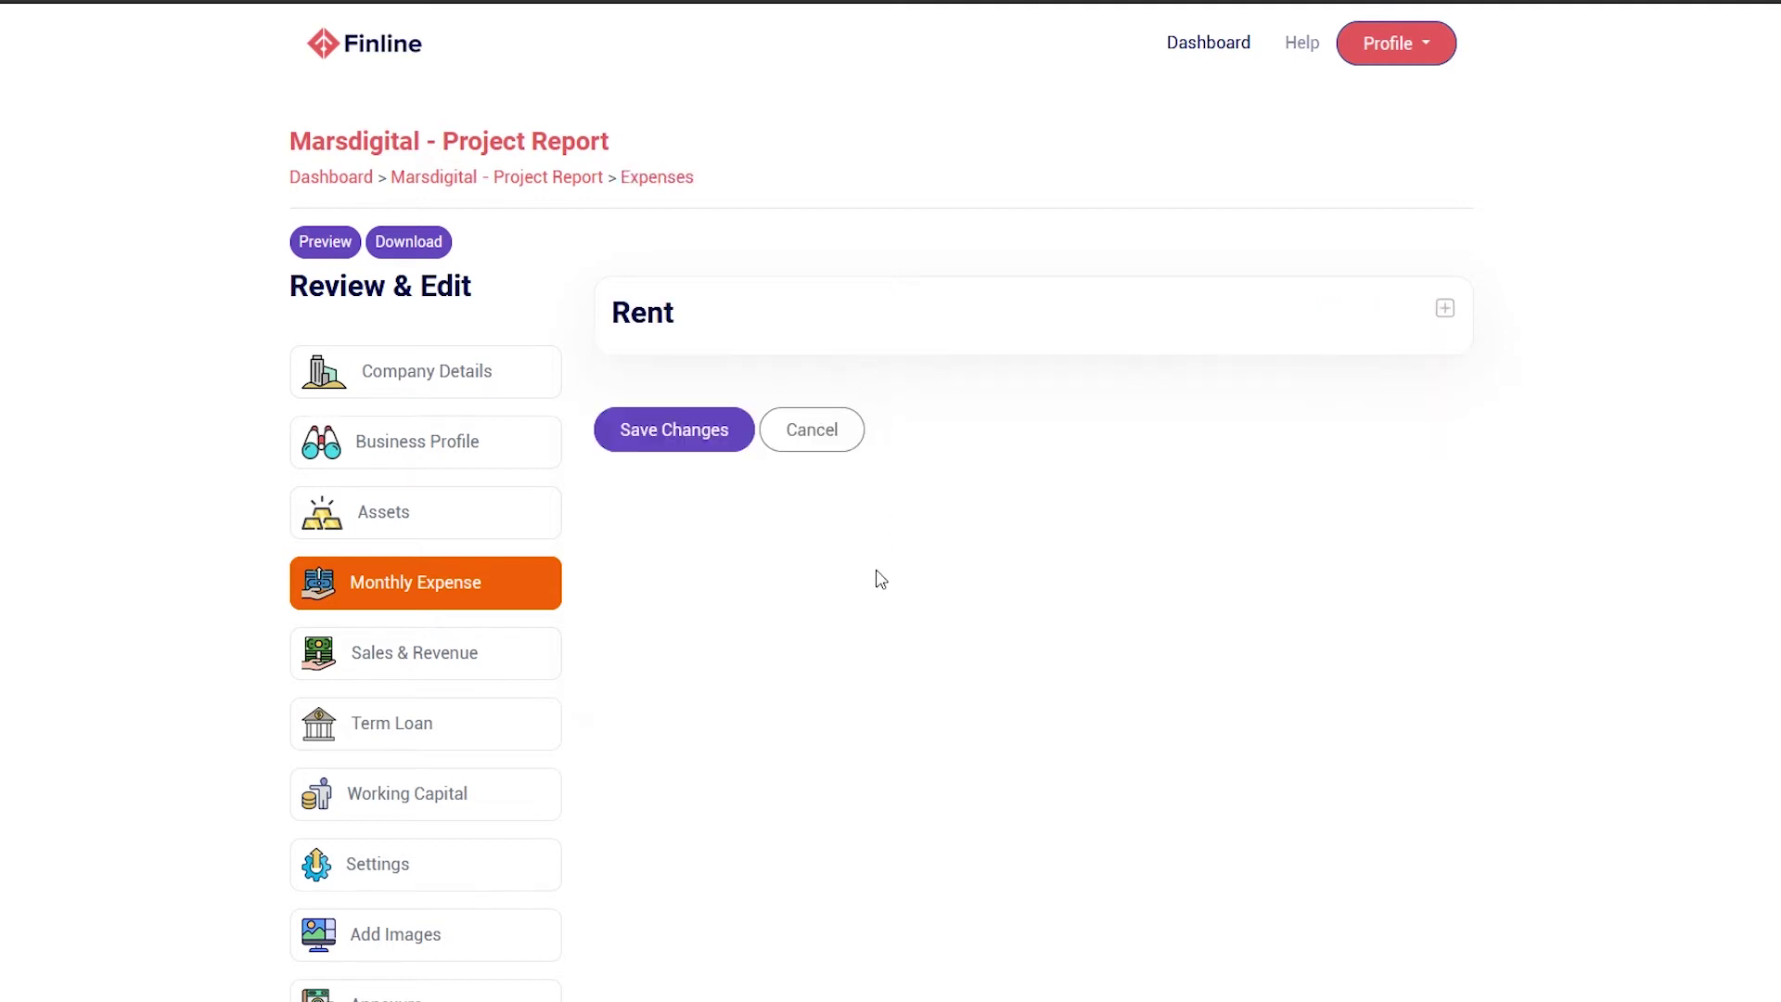
{"action": "left_click", "coordinate": [1452, 314]}
{"action": "left_click", "coordinate": [654, 408]}
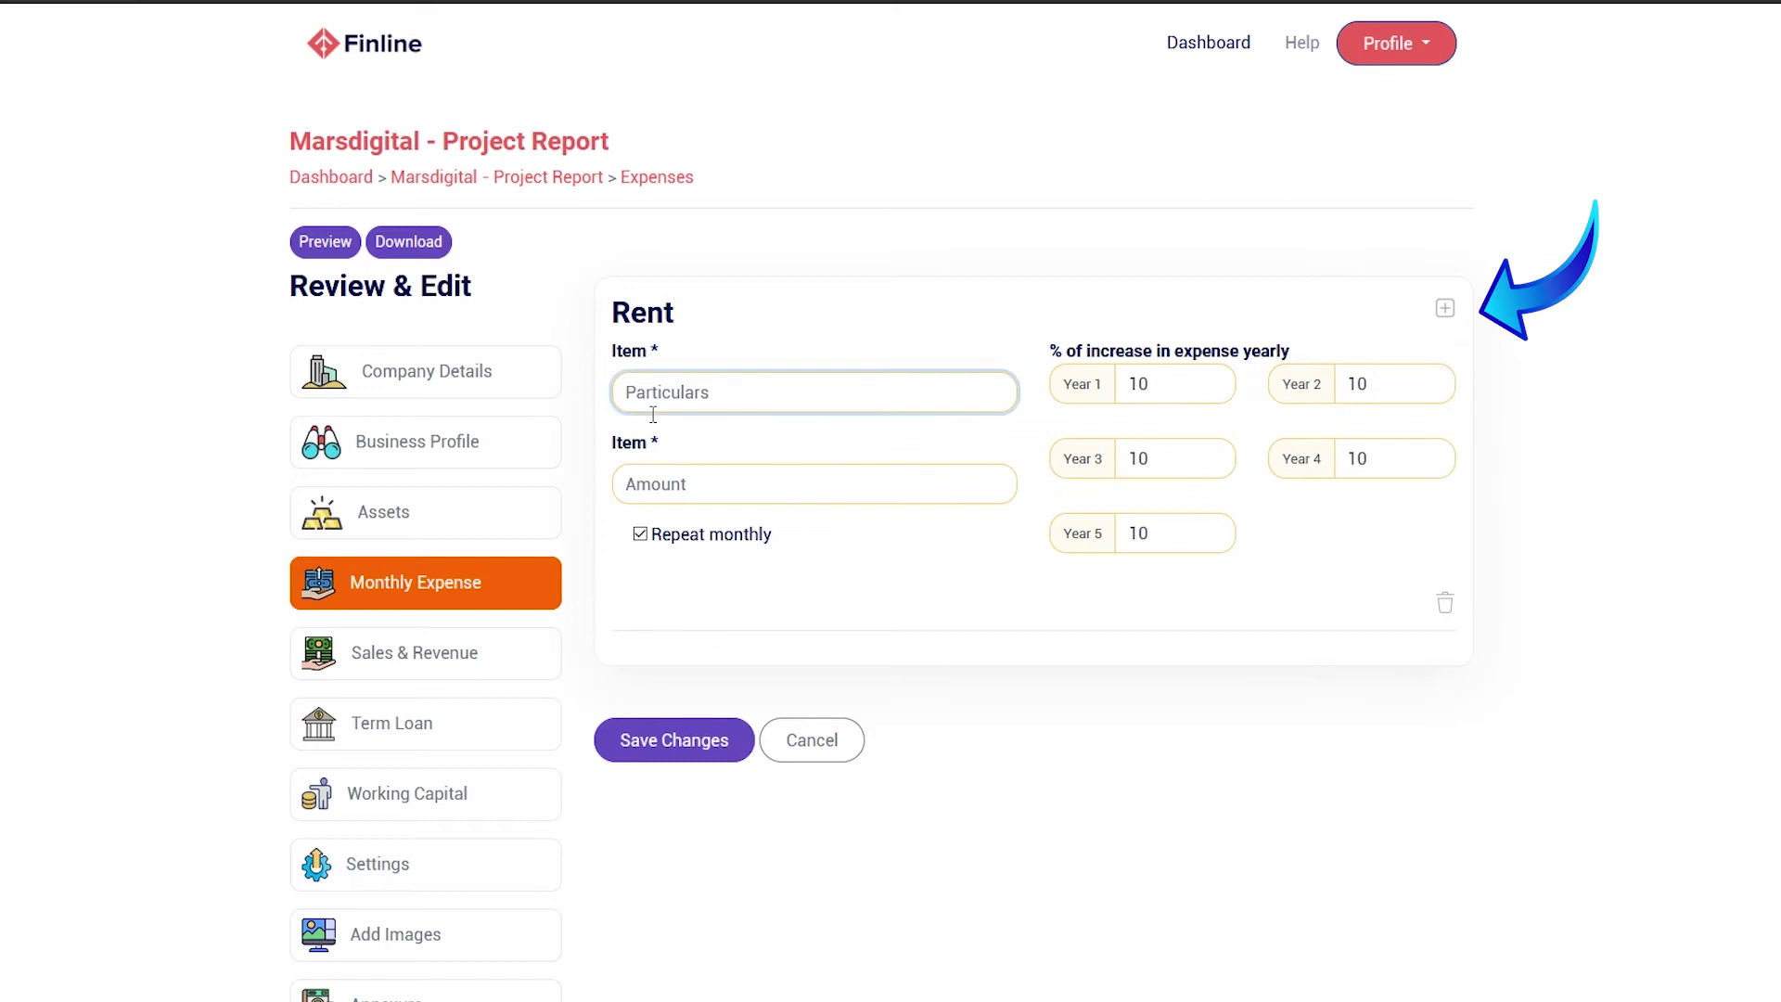
{"action": "type", "text": "Office Rent"}
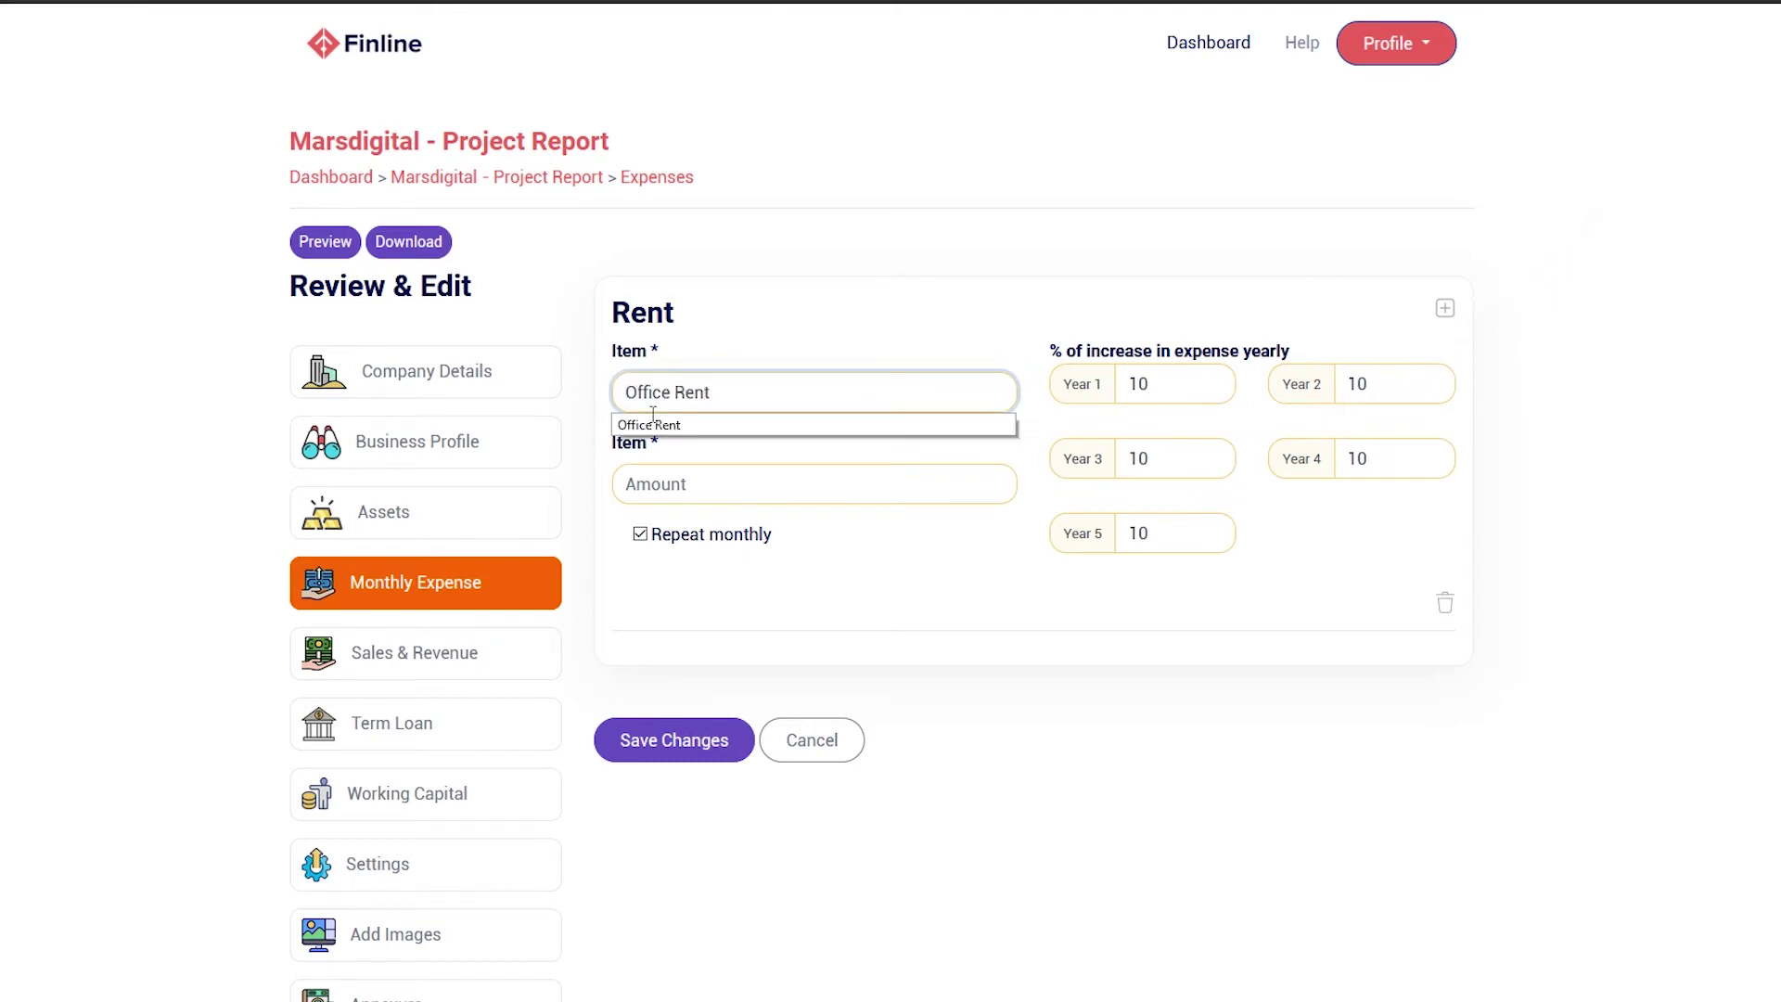
{"action": "left_click", "coordinate": [832, 504]}
{"action": "type", "text": "15000"}
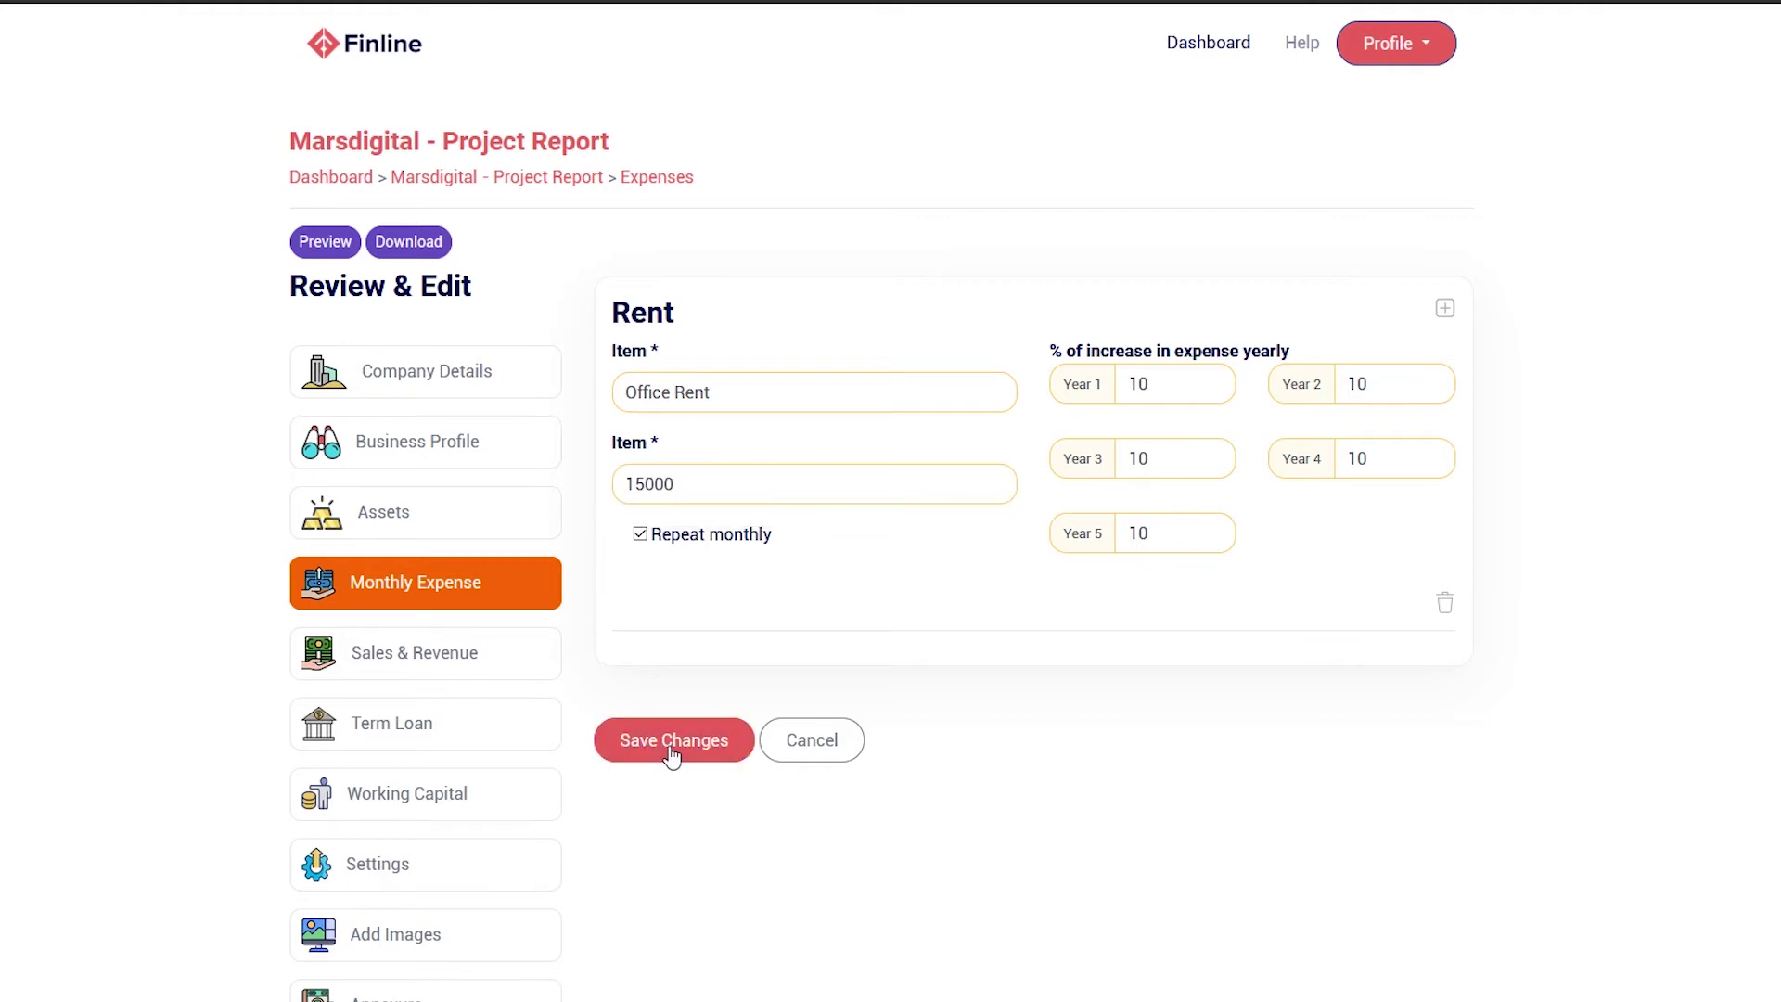
{"action": "left_click", "coordinate": [670, 747]}
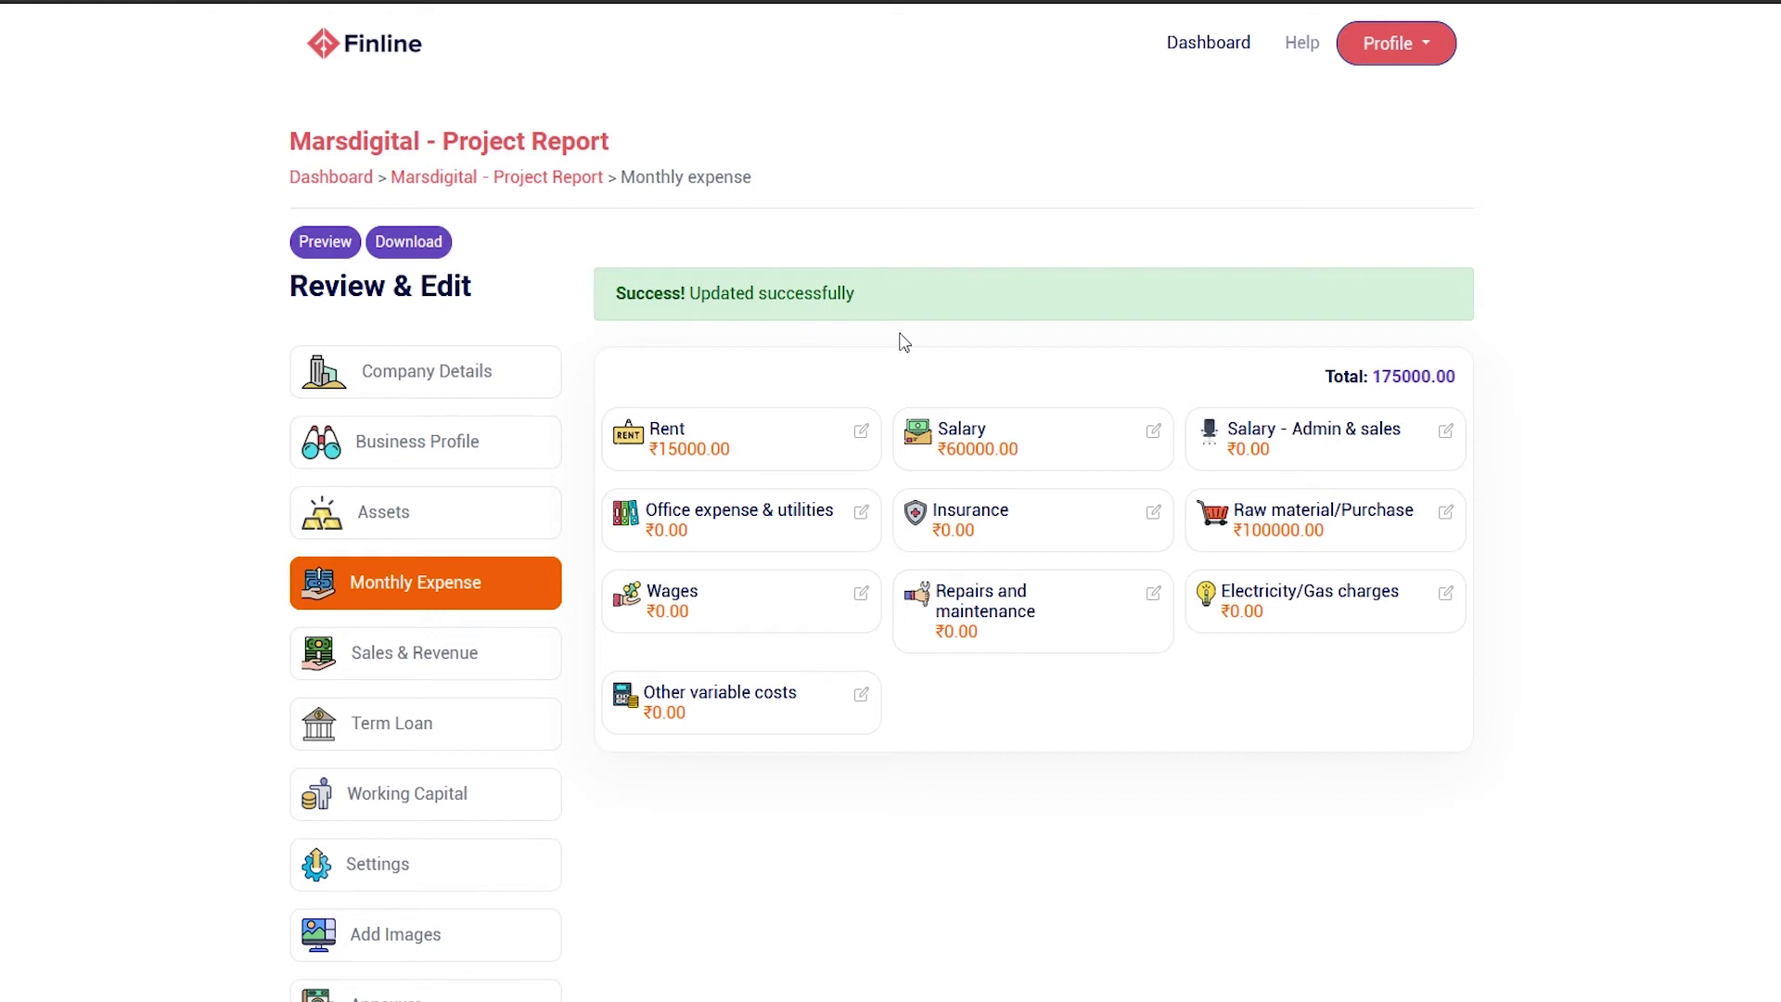
{"action": "left_click", "coordinate": [501, 668]}
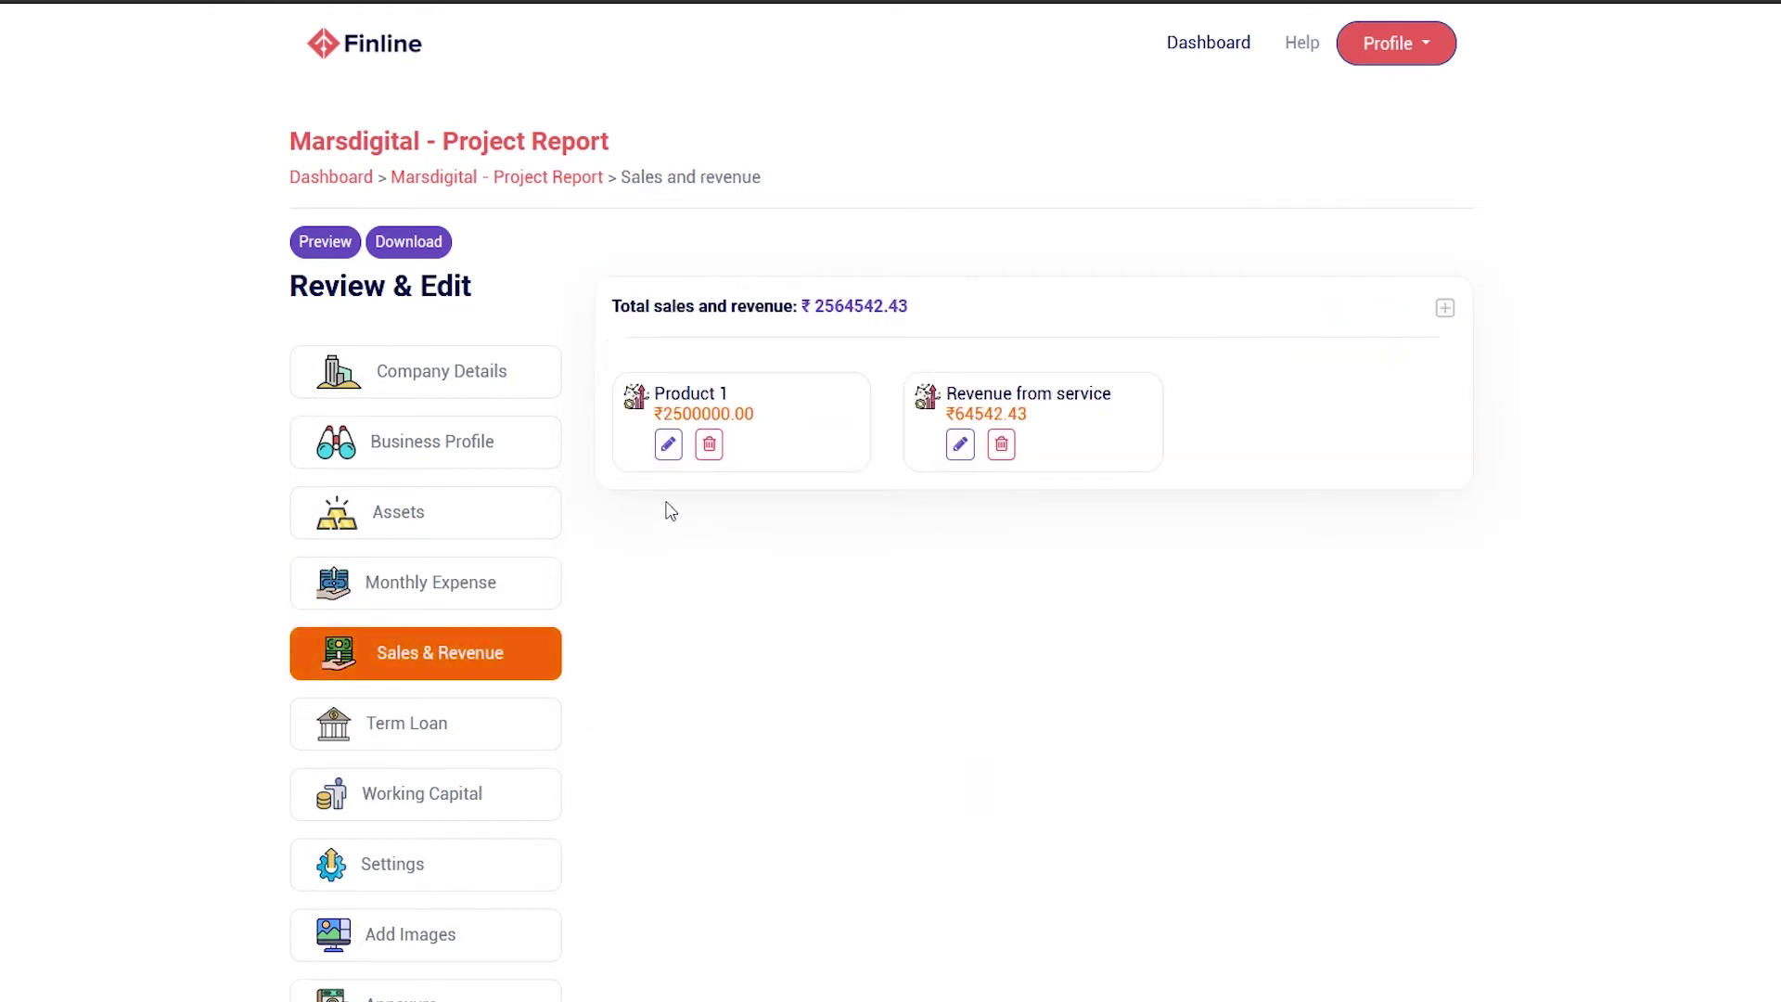
Change Product 1's monthly sales from 25000 to 25000500 and save
{"action": "left_click", "coordinate": [668, 444]}
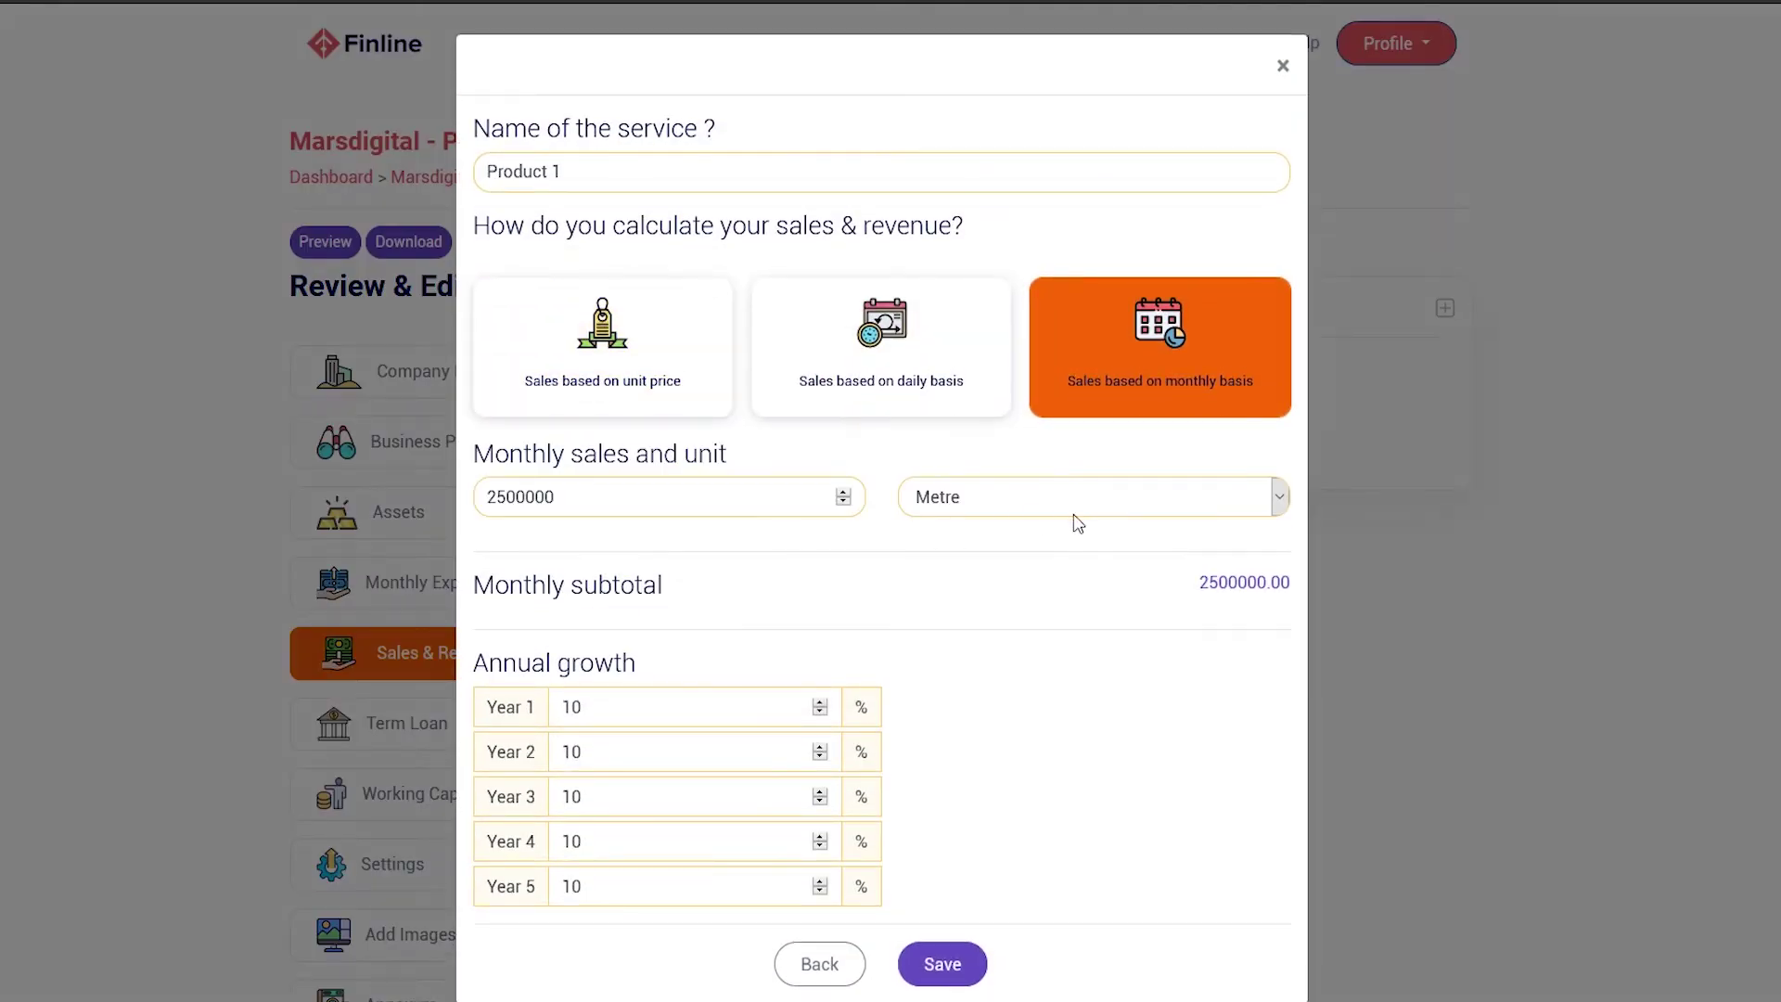
{"action": "left_click", "coordinate": [670, 516]}
{"action": "key", "text": "BackSpace"}
{"action": "key", "text": "BackSpace"}
{"action": "type", "text": "500"}
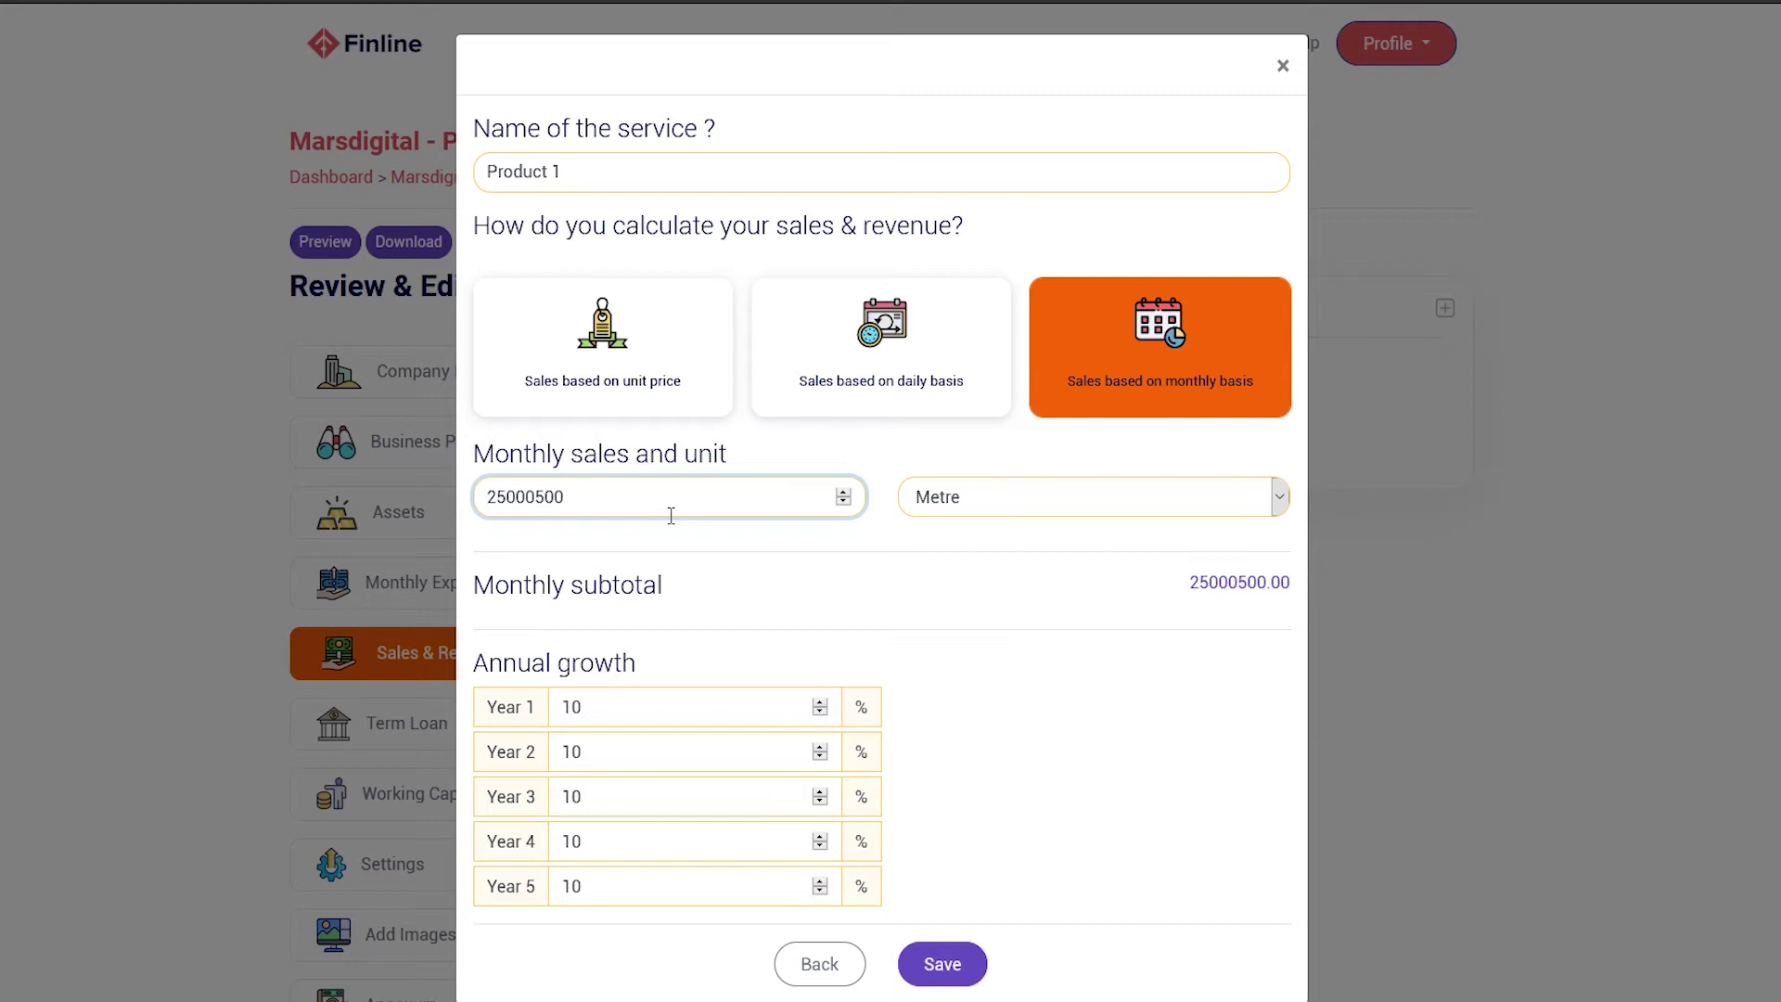
{"action": "left_click", "coordinate": [969, 973]}
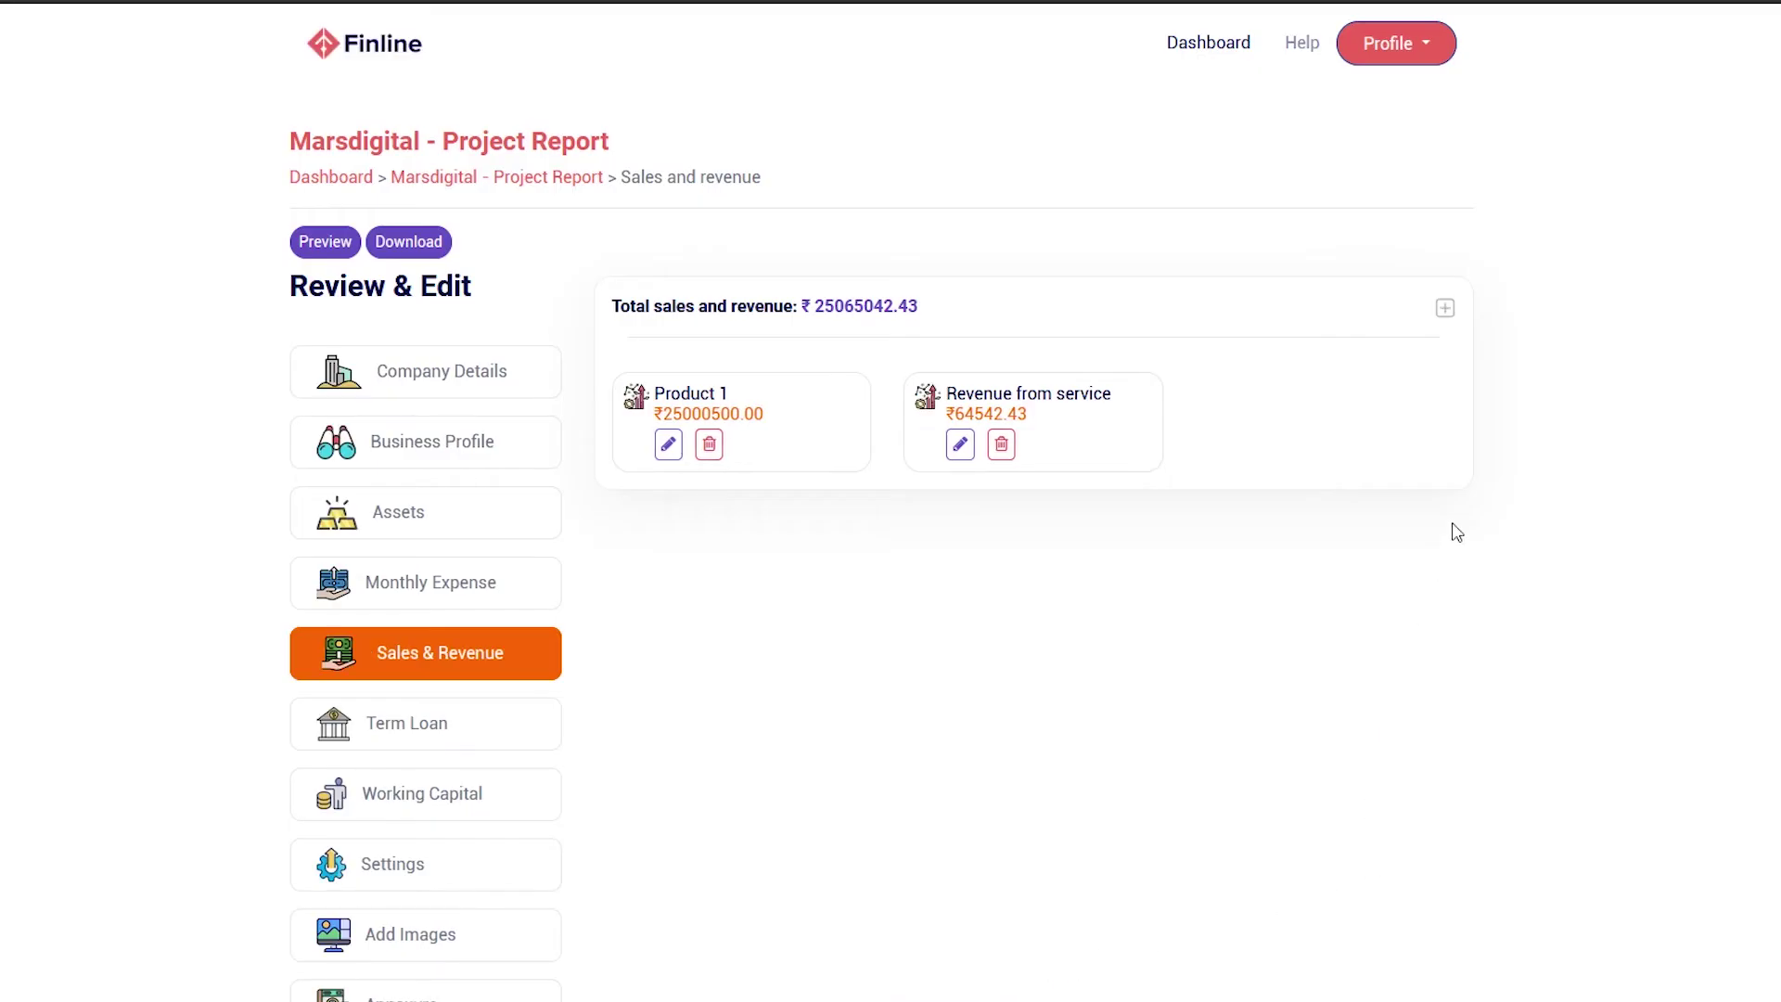
Create a Milk Van service with sales calculated monthly at 250000
{"action": "left_click", "coordinate": [1445, 309]}
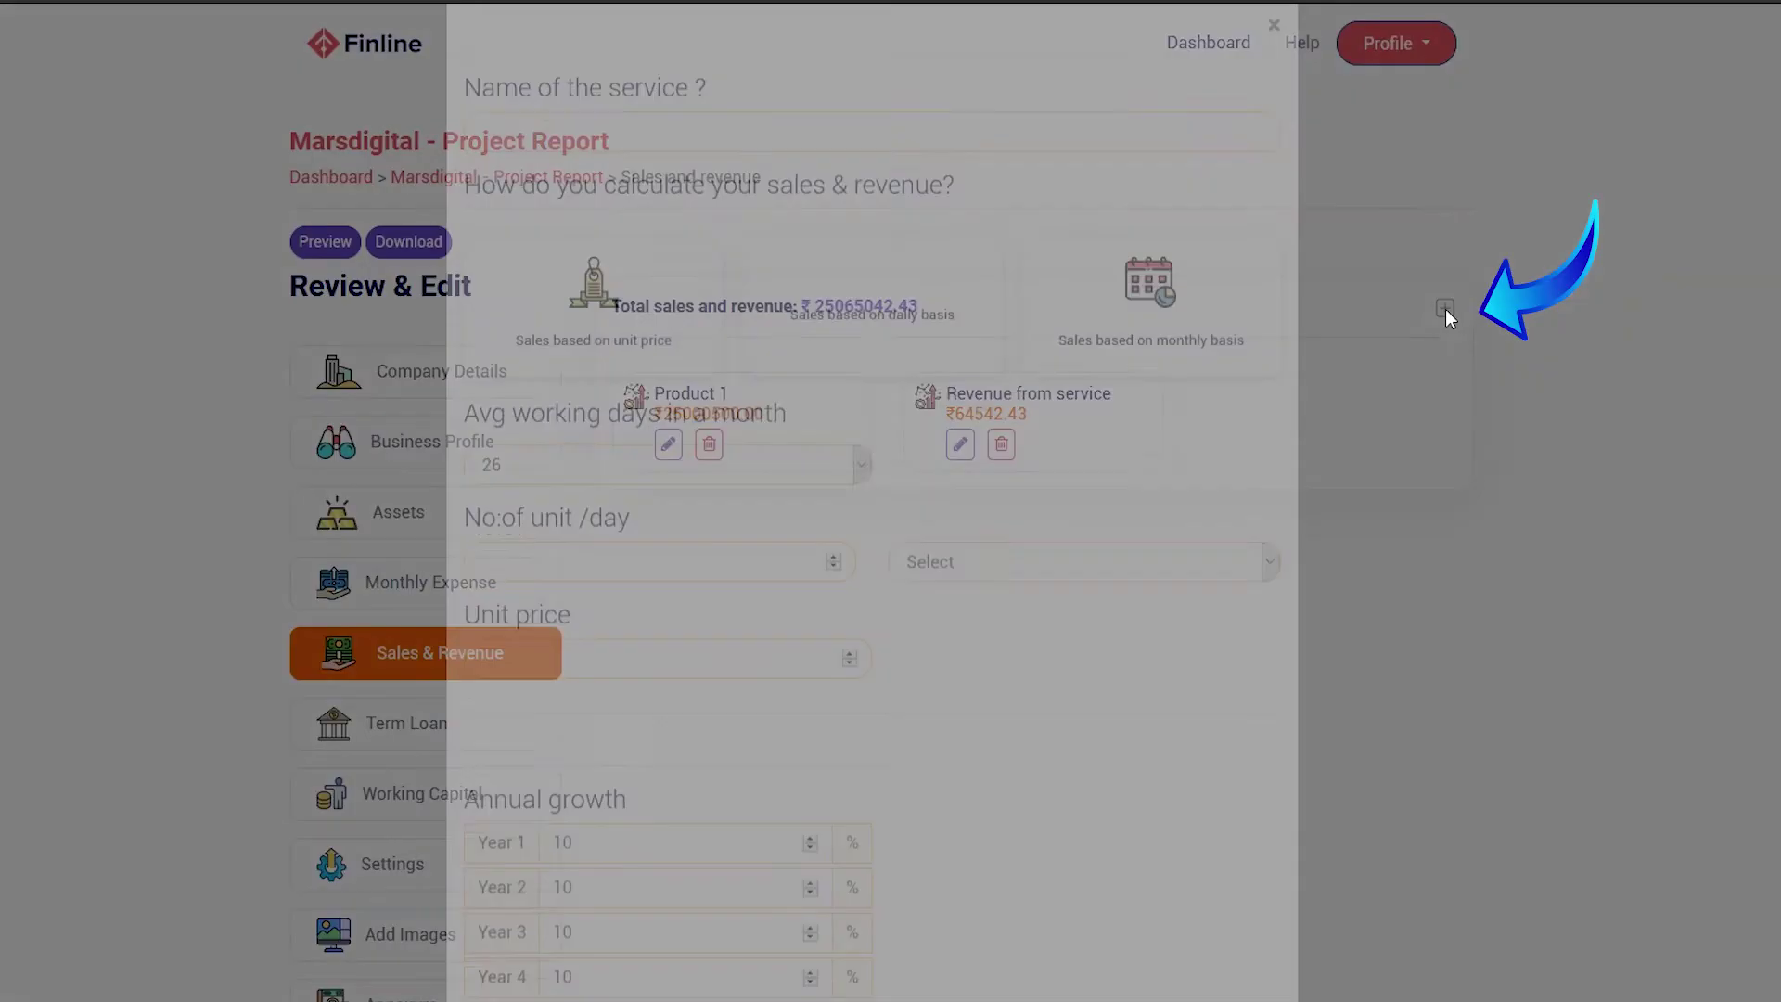
{"action": "left_click", "coordinate": [746, 191]}
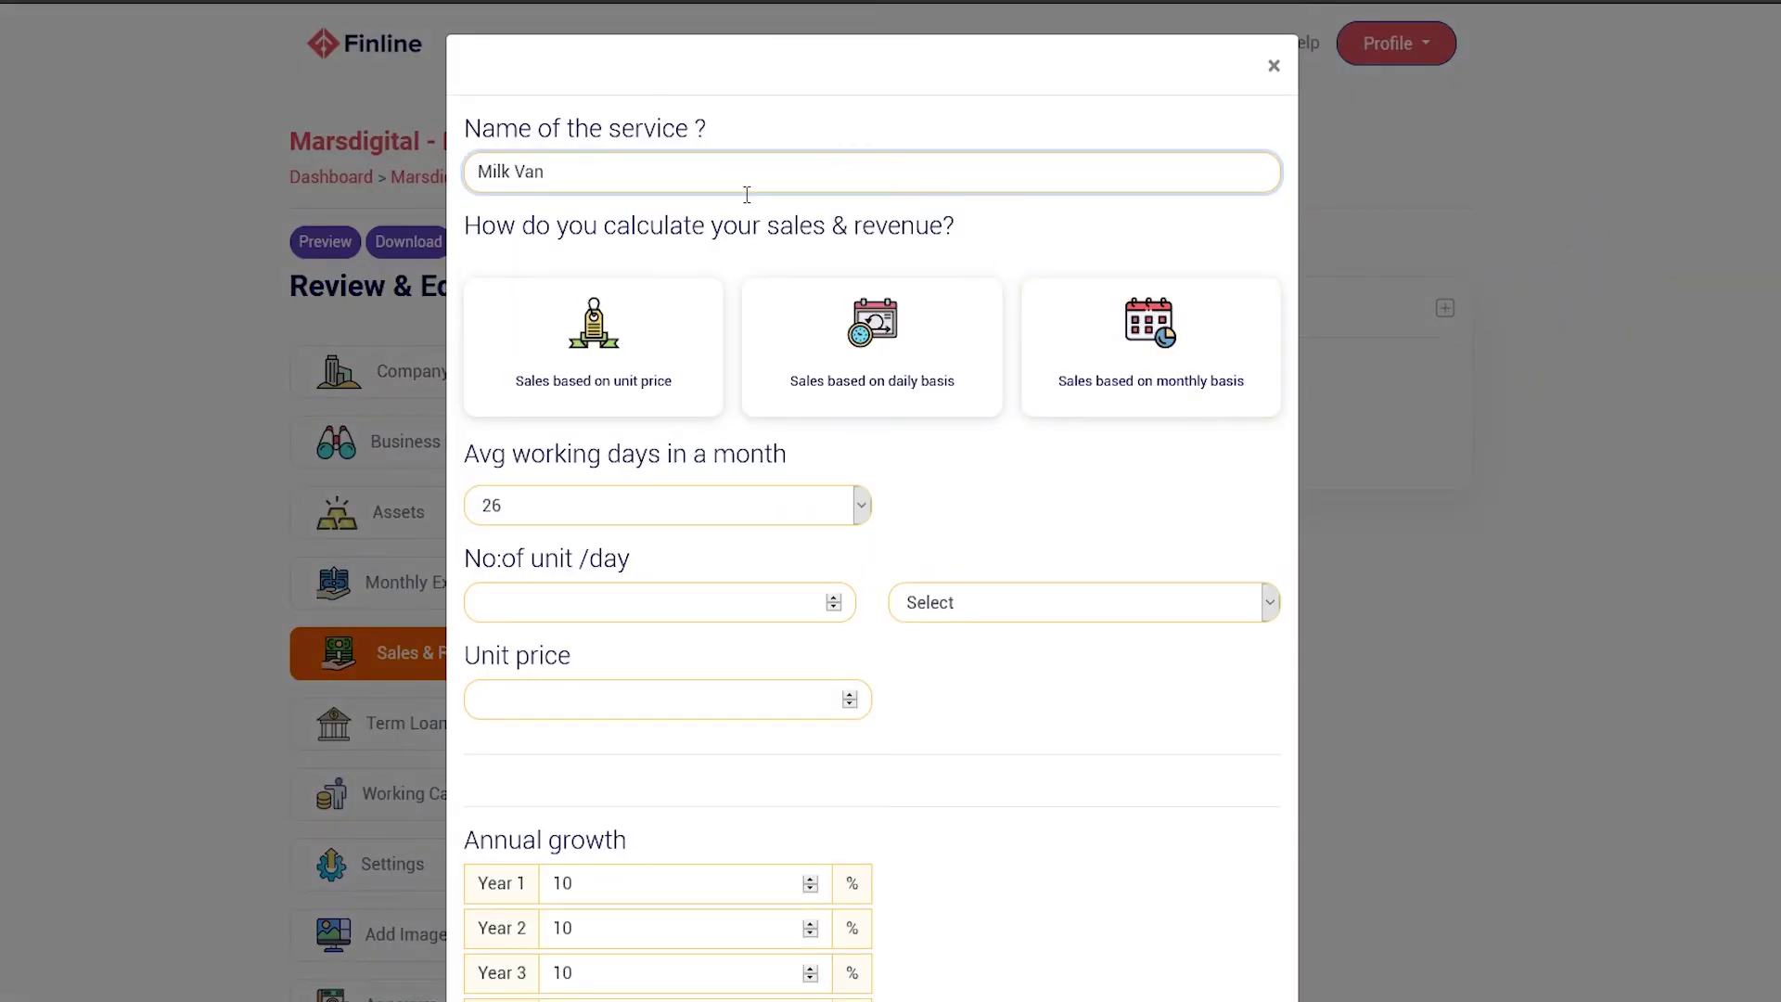
{"action": "left_click", "coordinate": [1125, 398]}
{"action": "left_click", "coordinate": [679, 513]}
{"action": "type", "text": "250000"}
Raise annual growth to 12% for years 1, 3 and 4 and save the service
{"action": "left_click", "coordinate": [819, 702]}
{"action": "left_click", "coordinate": [819, 703]}
{"action": "left_click", "coordinate": [819, 793]}
{"action": "left_click", "coordinate": [819, 793]}
{"action": "left_click", "coordinate": [819, 836]}
{"action": "left_click", "coordinate": [819, 837]}
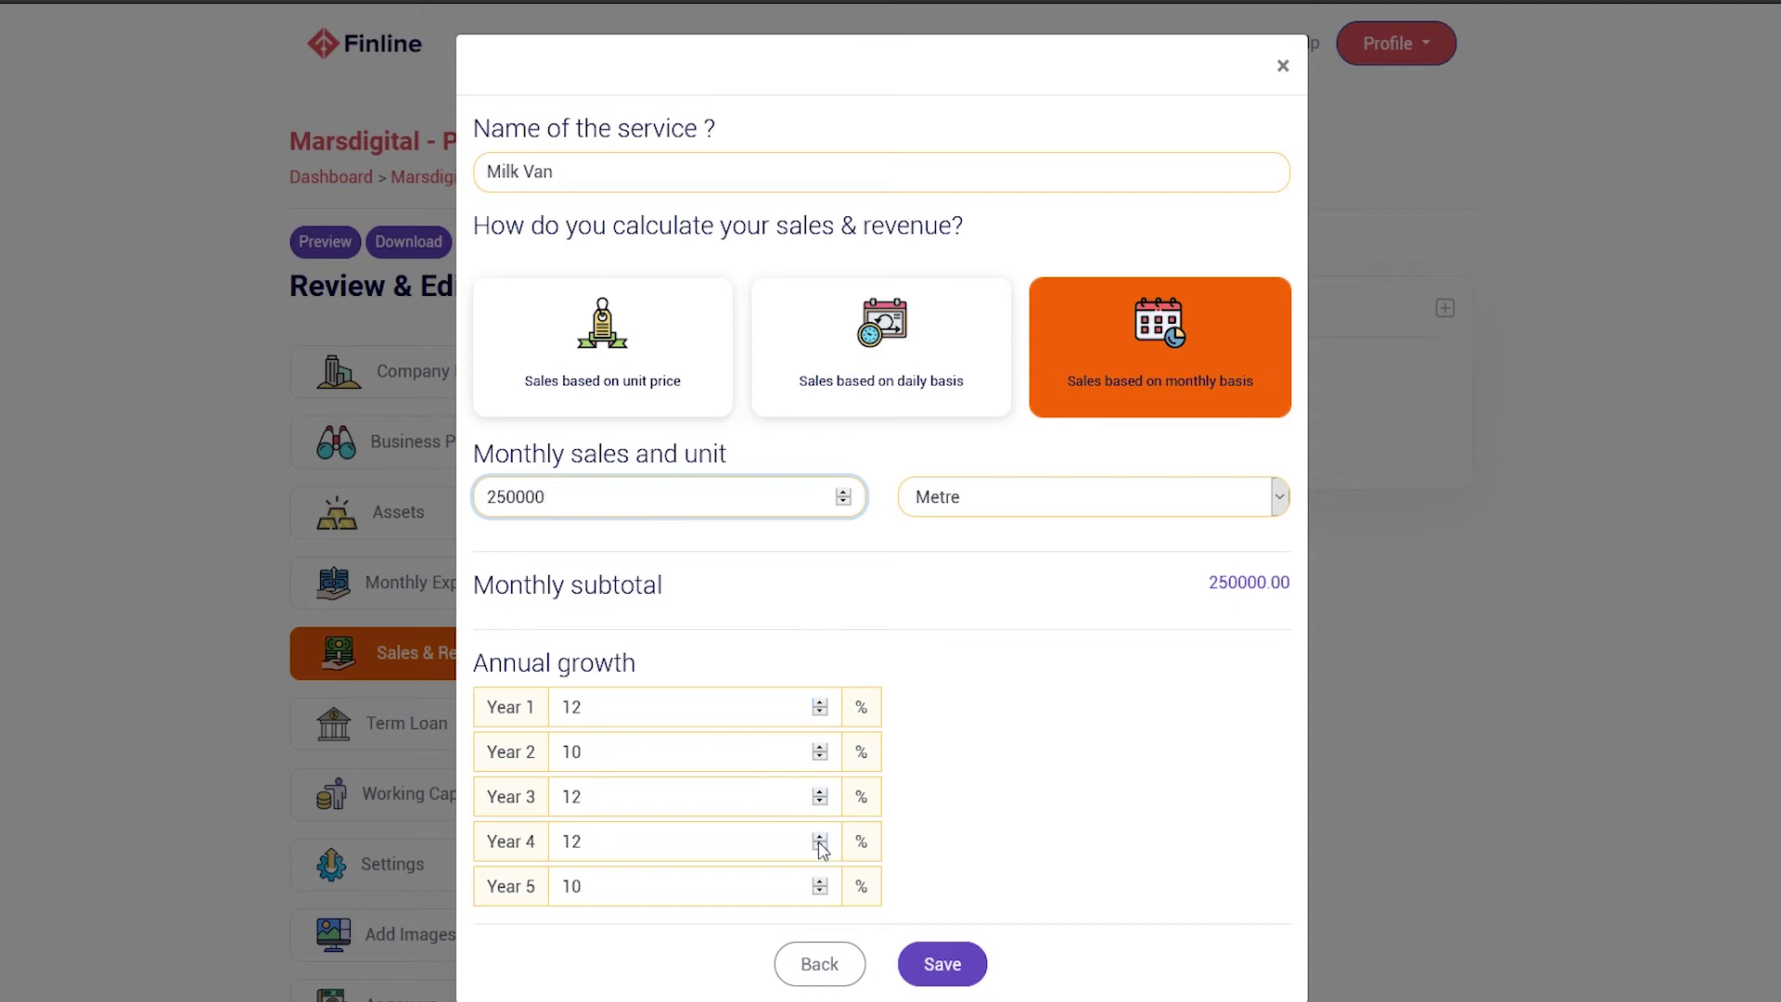
{"action": "left_click", "coordinate": [958, 980]}
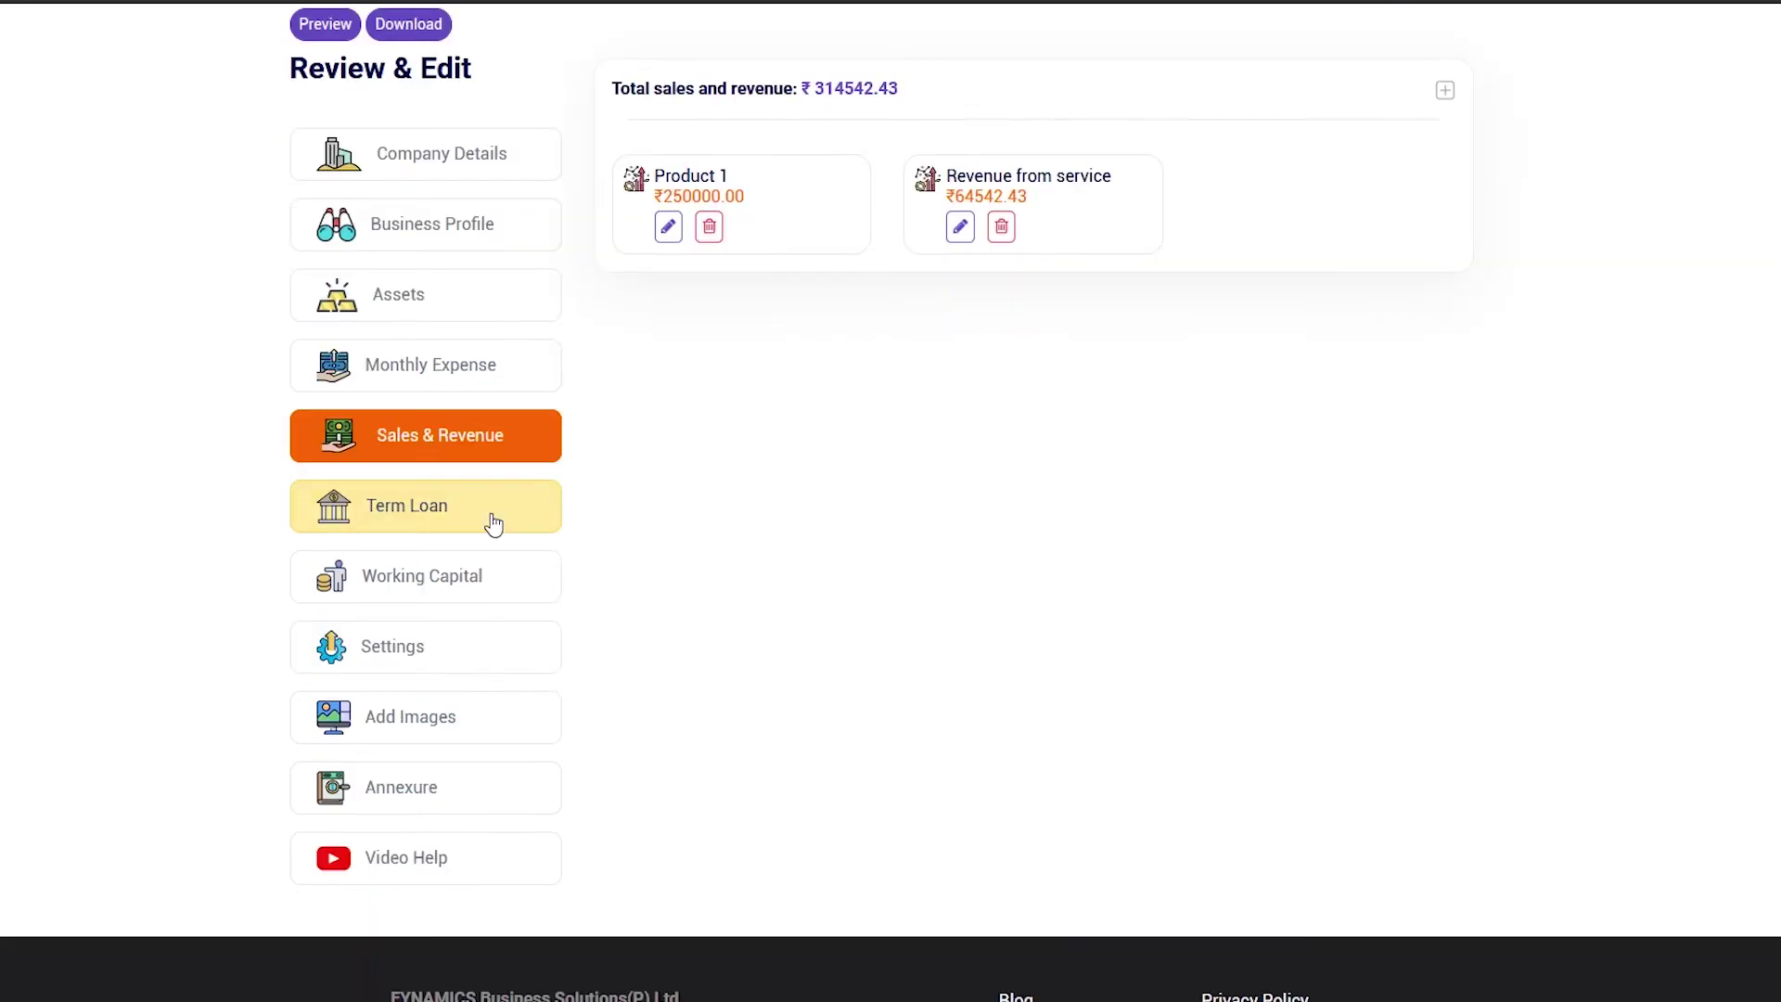
Open Term Loan, try editing the 95% own contribution, check assets, then return to the loan split
{"action": "left_click", "coordinate": [485, 518]}
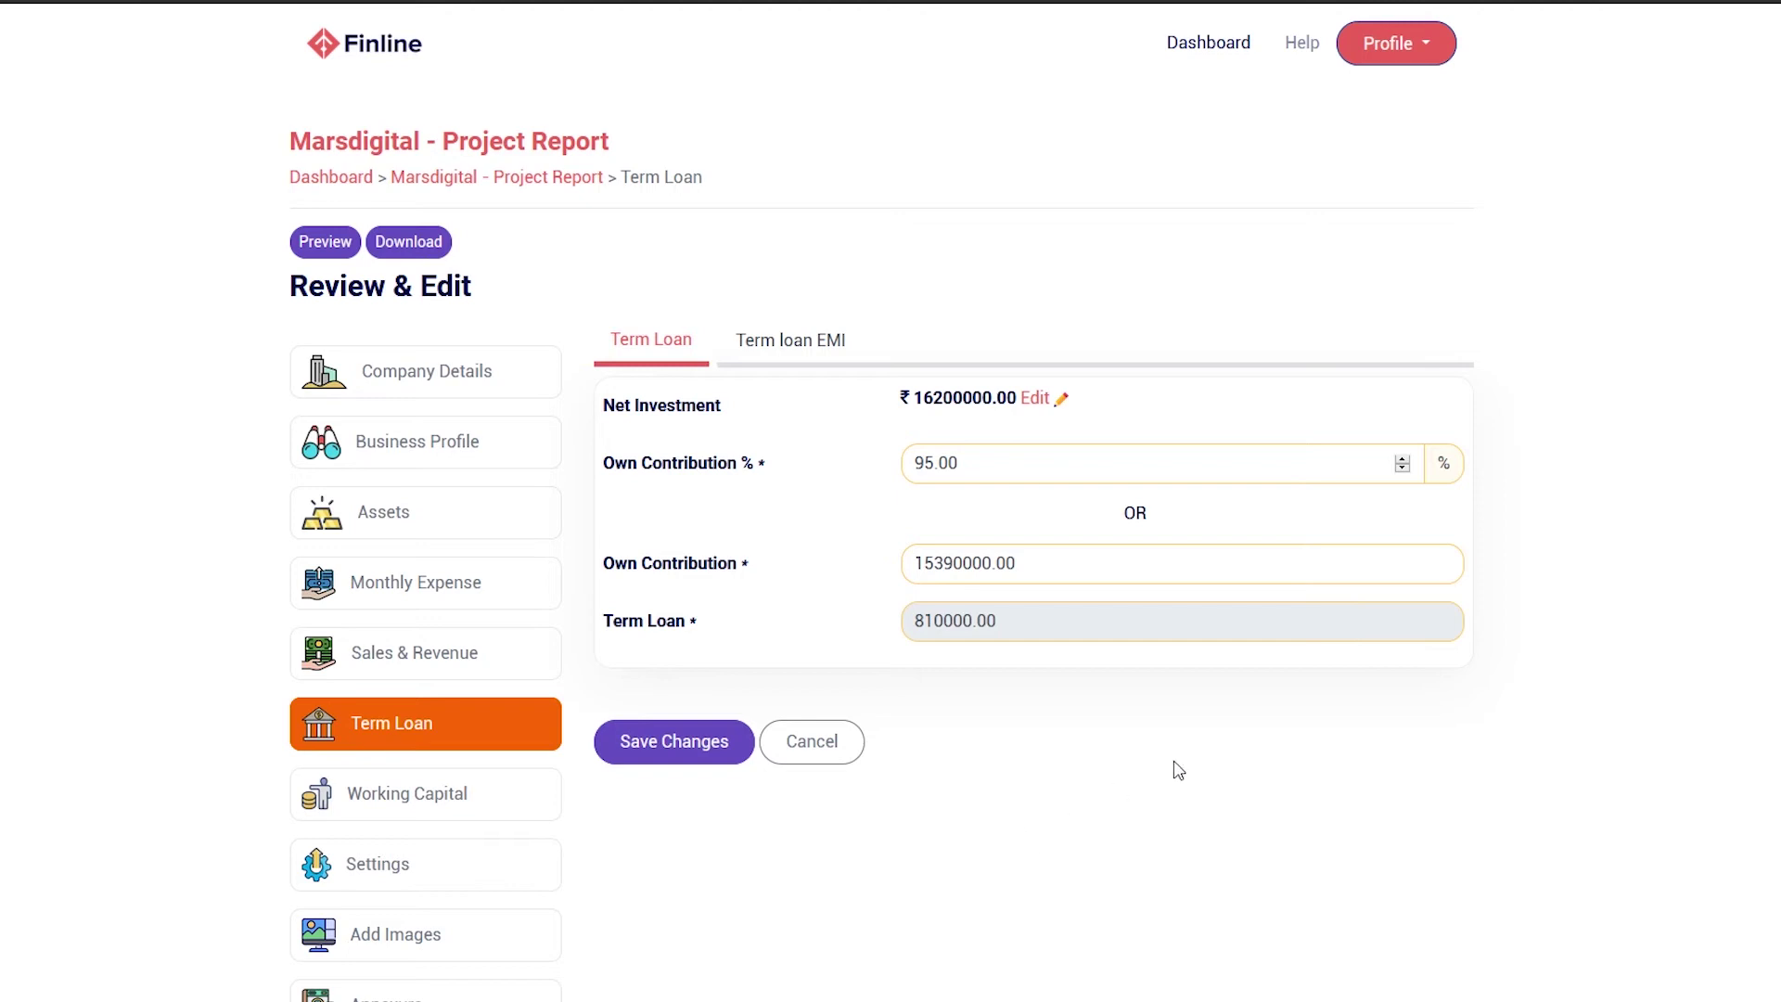
{"action": "left_click", "coordinate": [942, 468]}
{"action": "key", "text": "BackSpace"}
{"action": "type", "text": "7"}
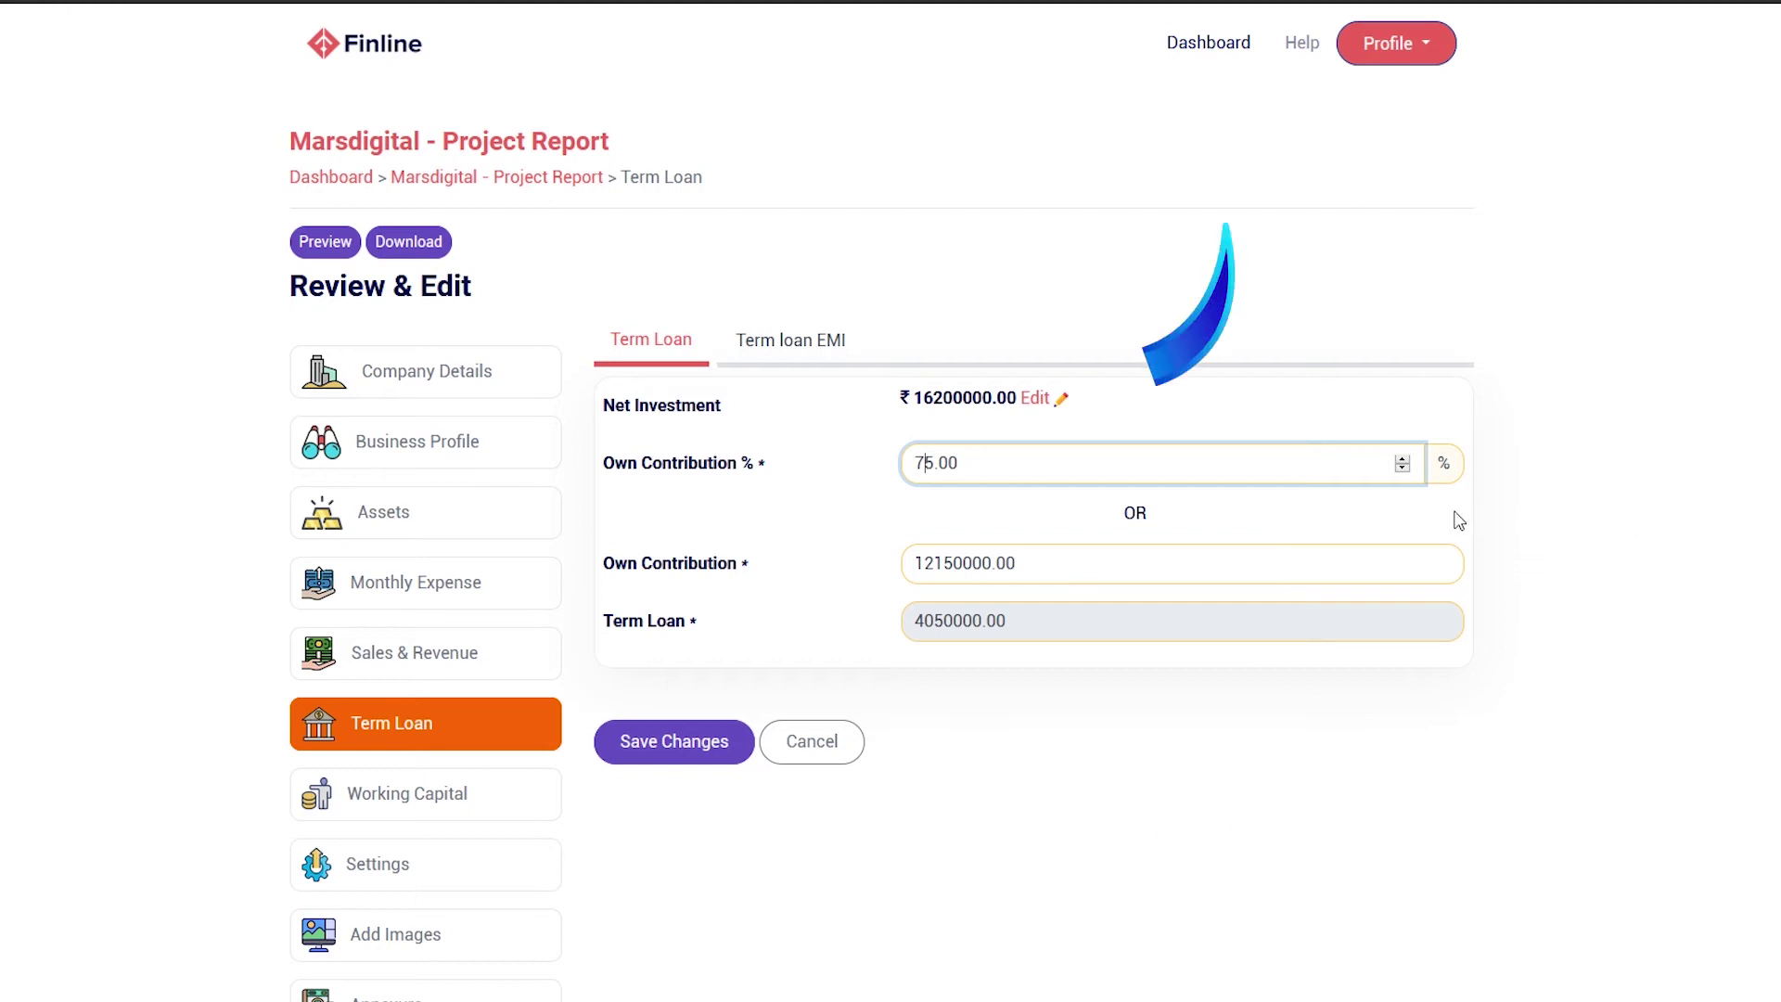
{"action": "left_click", "coordinate": [1032, 401]}
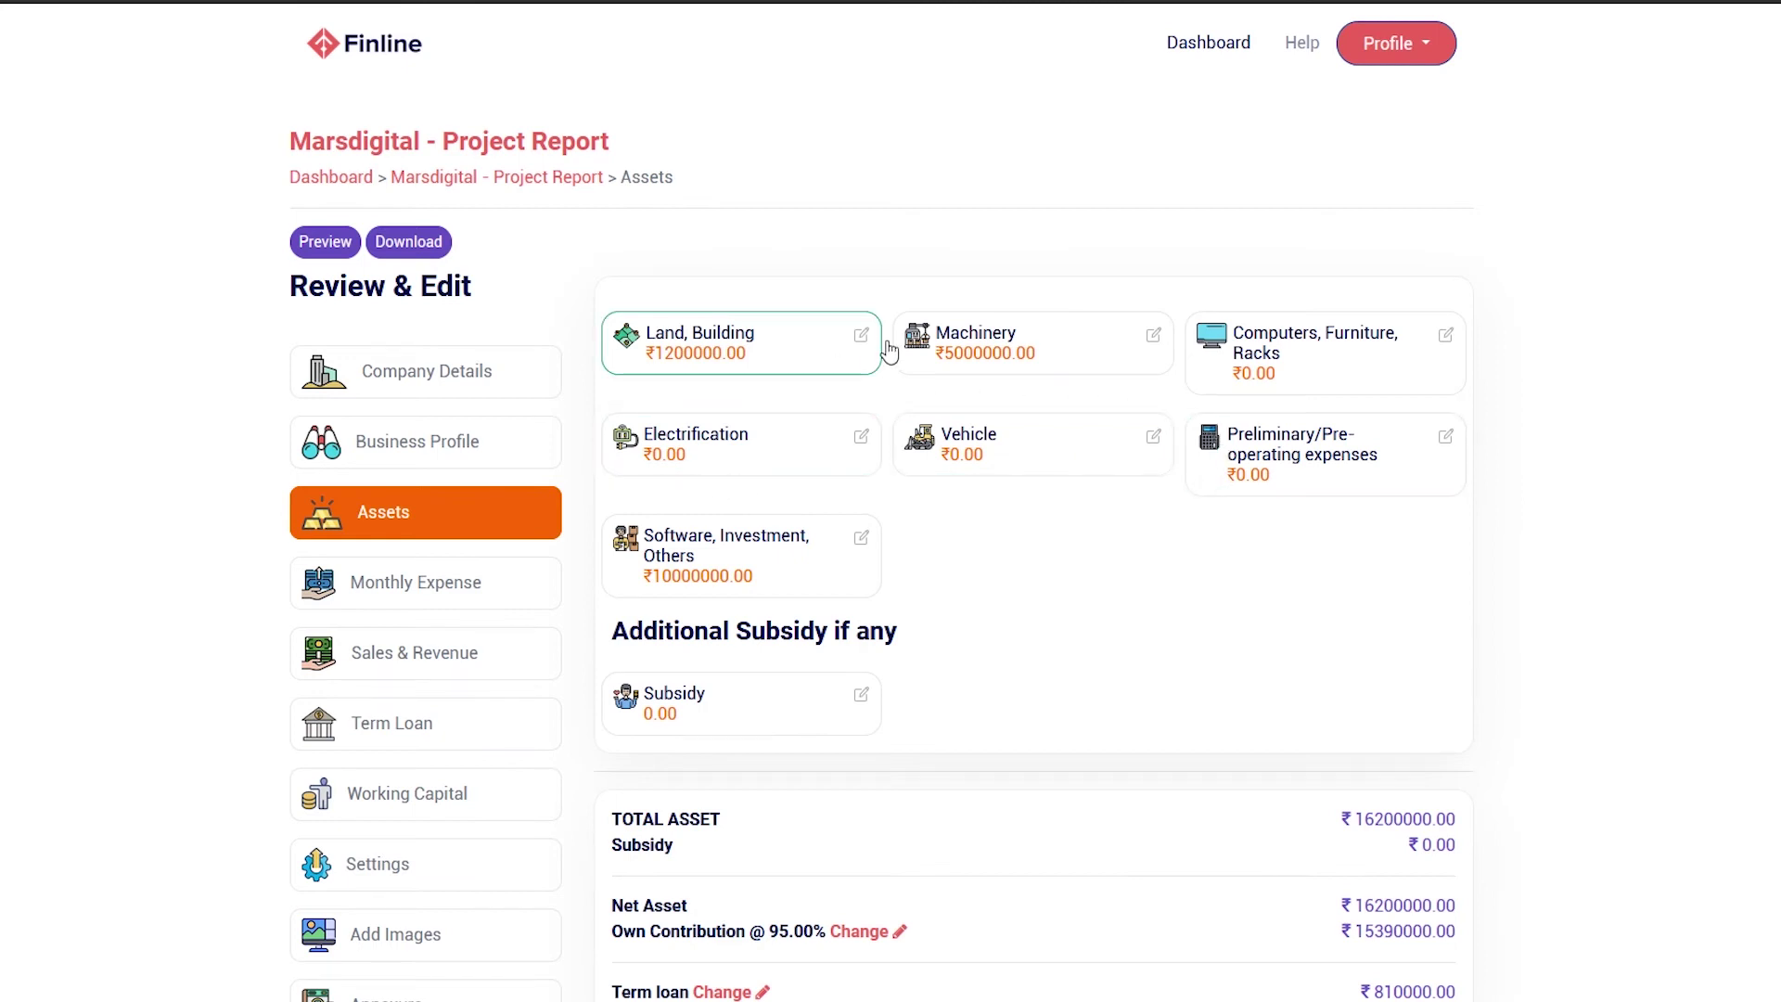
{"action": "scroll", "coordinate": [842, 905], "scroll_direction": "down", "scroll_amount": 1}
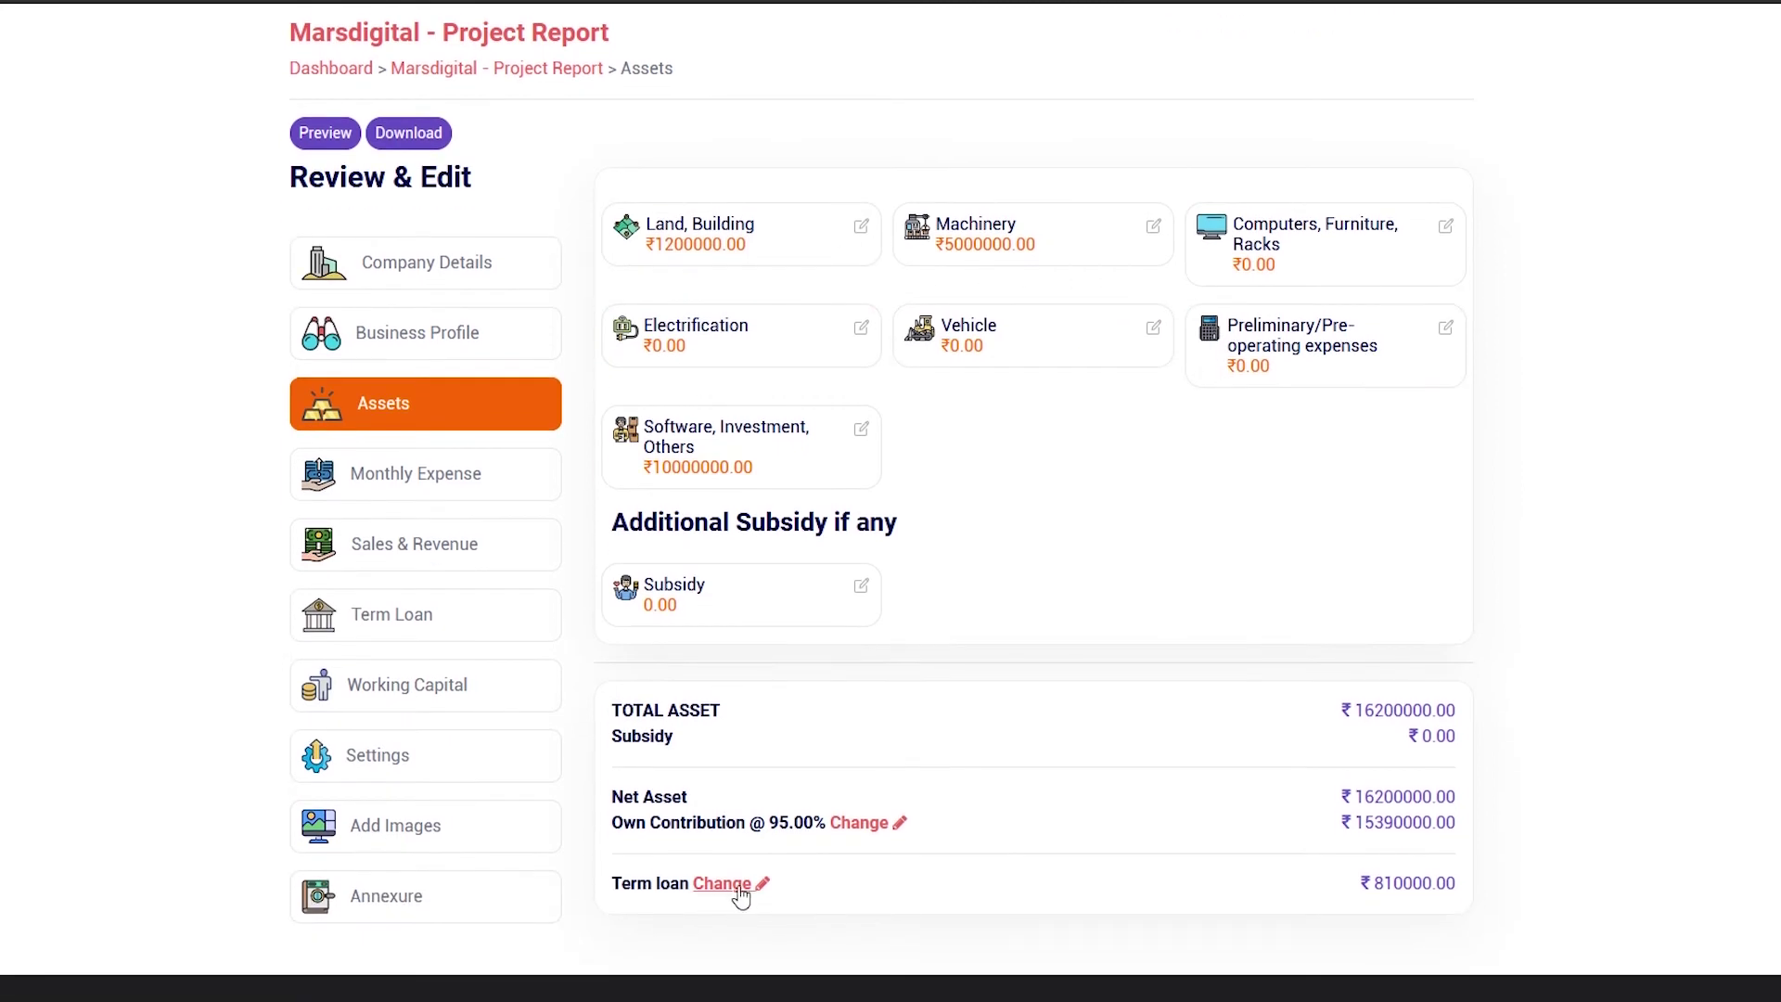
{"action": "left_click", "coordinate": [738, 896]}
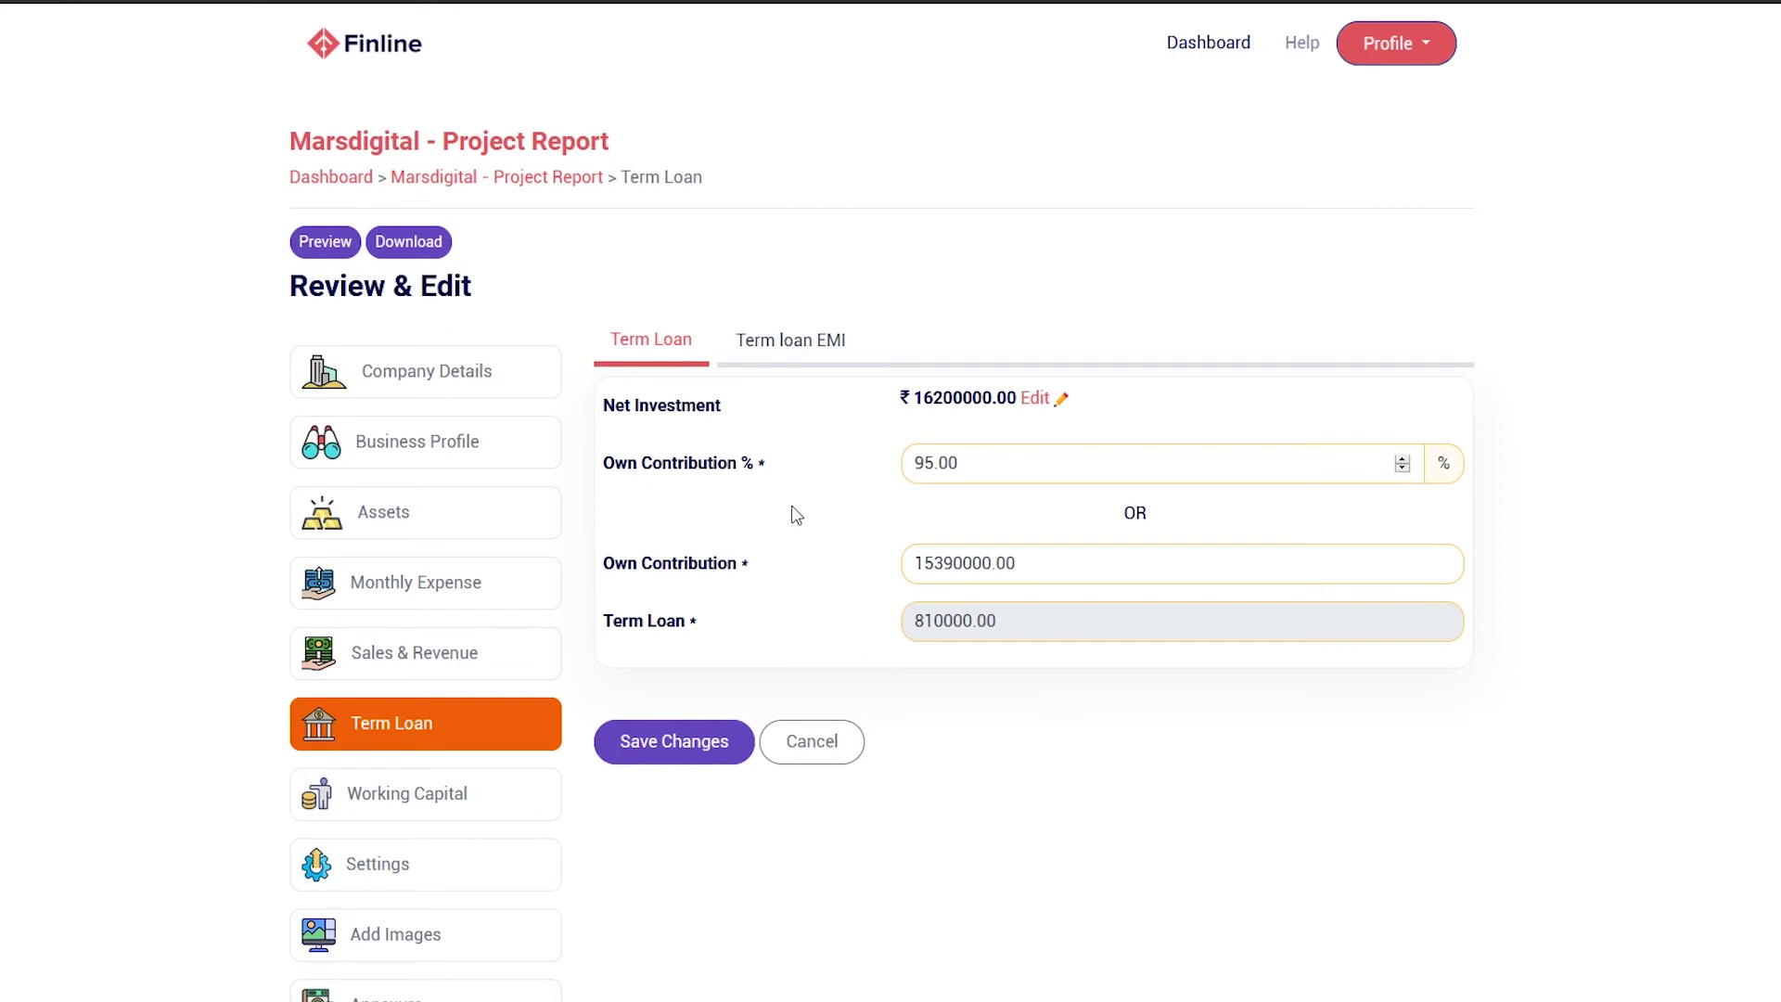
Set the term loan EMI interest rate to 7%
{"action": "left_click", "coordinate": [816, 365]}
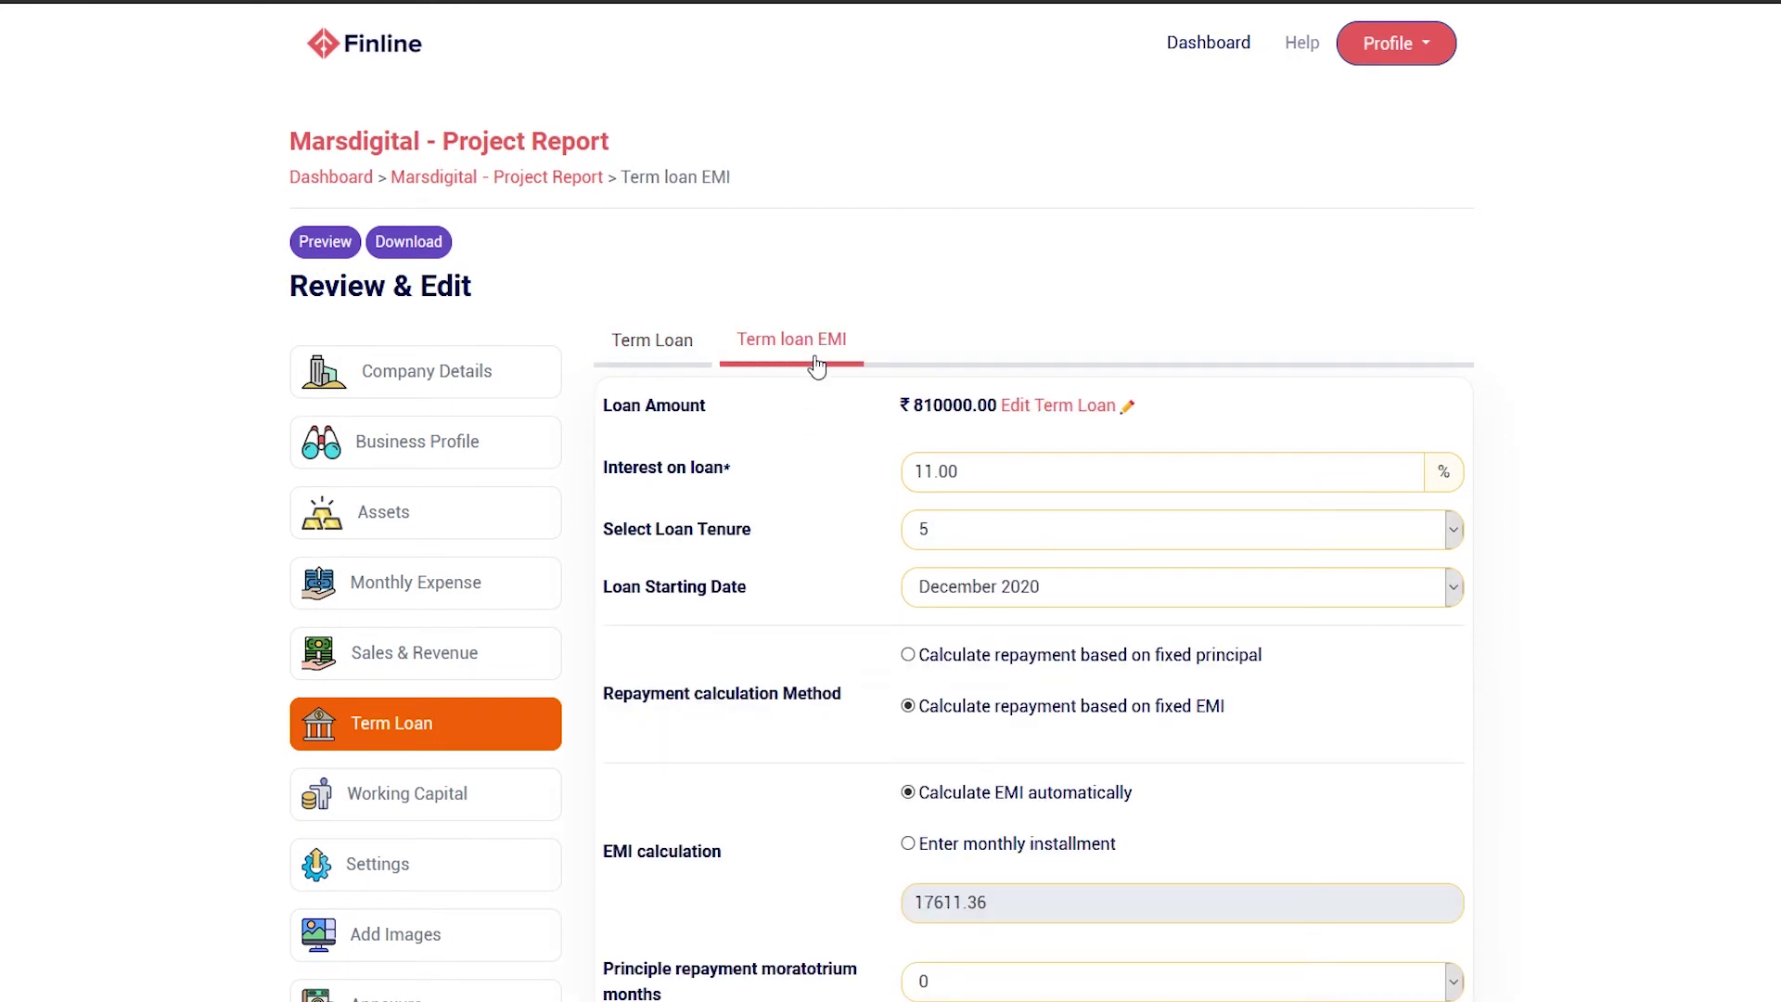
{"action": "left_click", "coordinate": [942, 481]}
{"action": "key", "text": "BackSpace"}
{"action": "key", "text": "BackSpace"}
{"action": "key", "text": "BackSpace"}
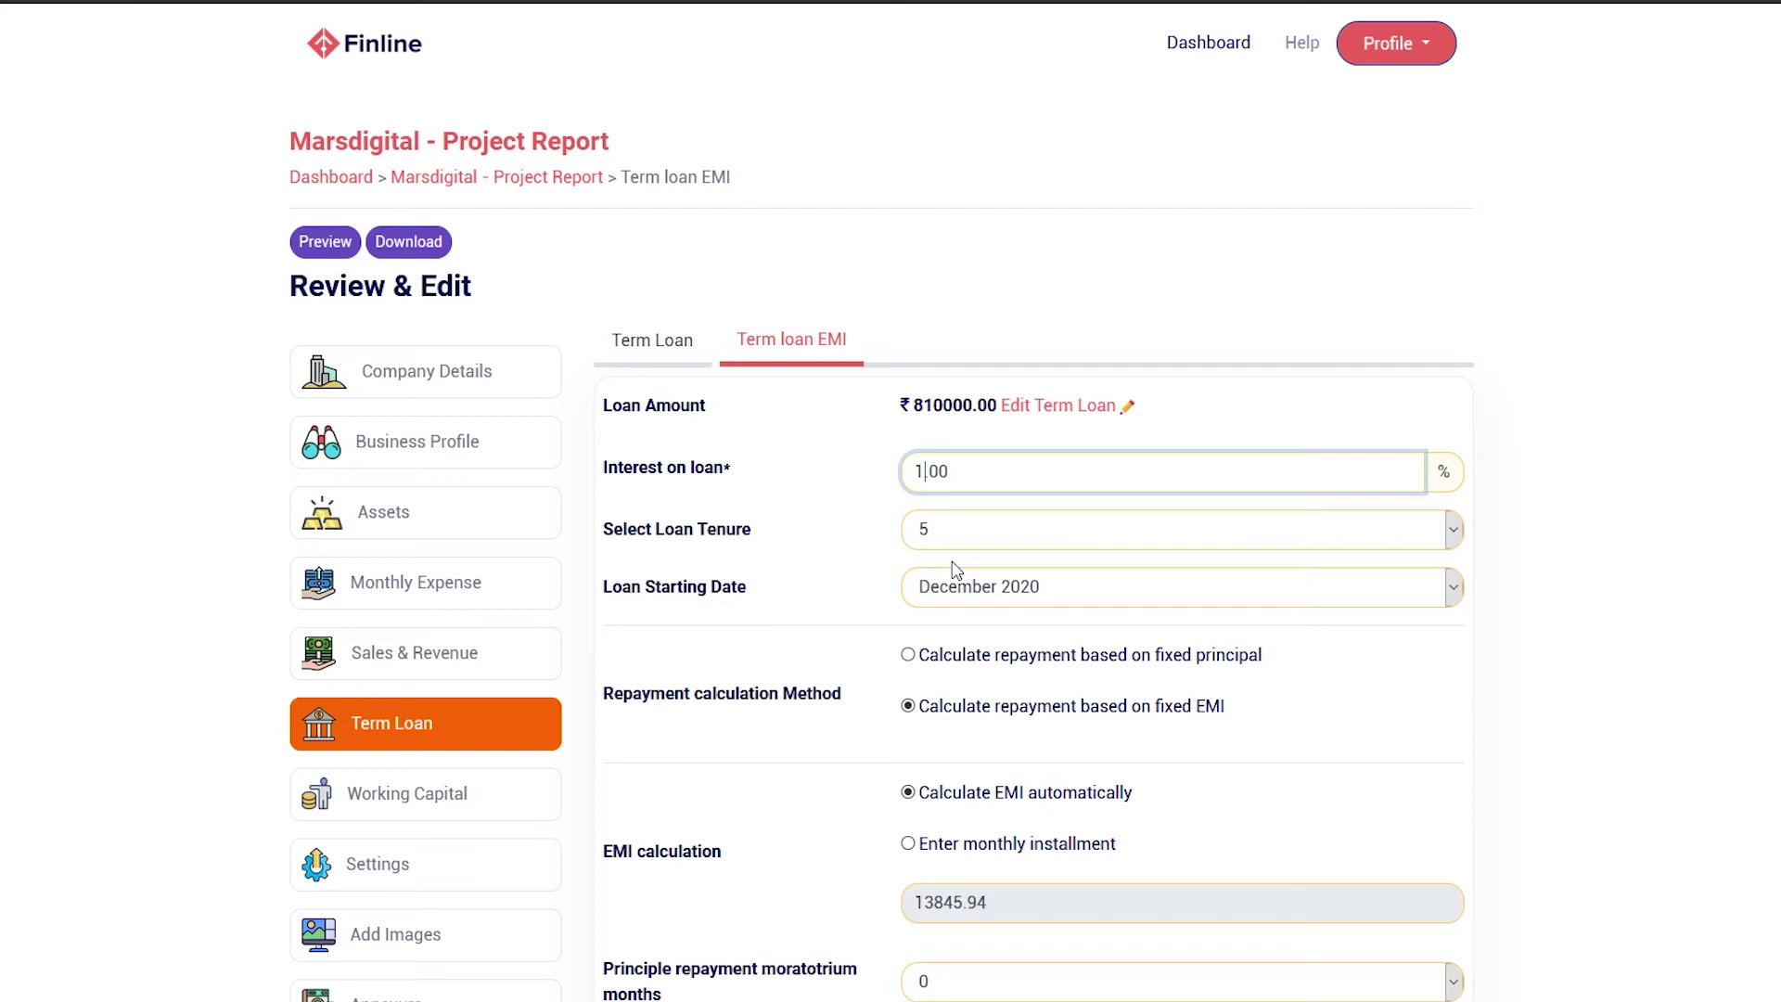
{"action": "type", "text": "7"}
Choose a loan tenure of 7 starting April 2021 and save the loan settings
{"action": "left_click", "coordinate": [1422, 545]}
{"action": "left_click", "coordinate": [1297, 743]}
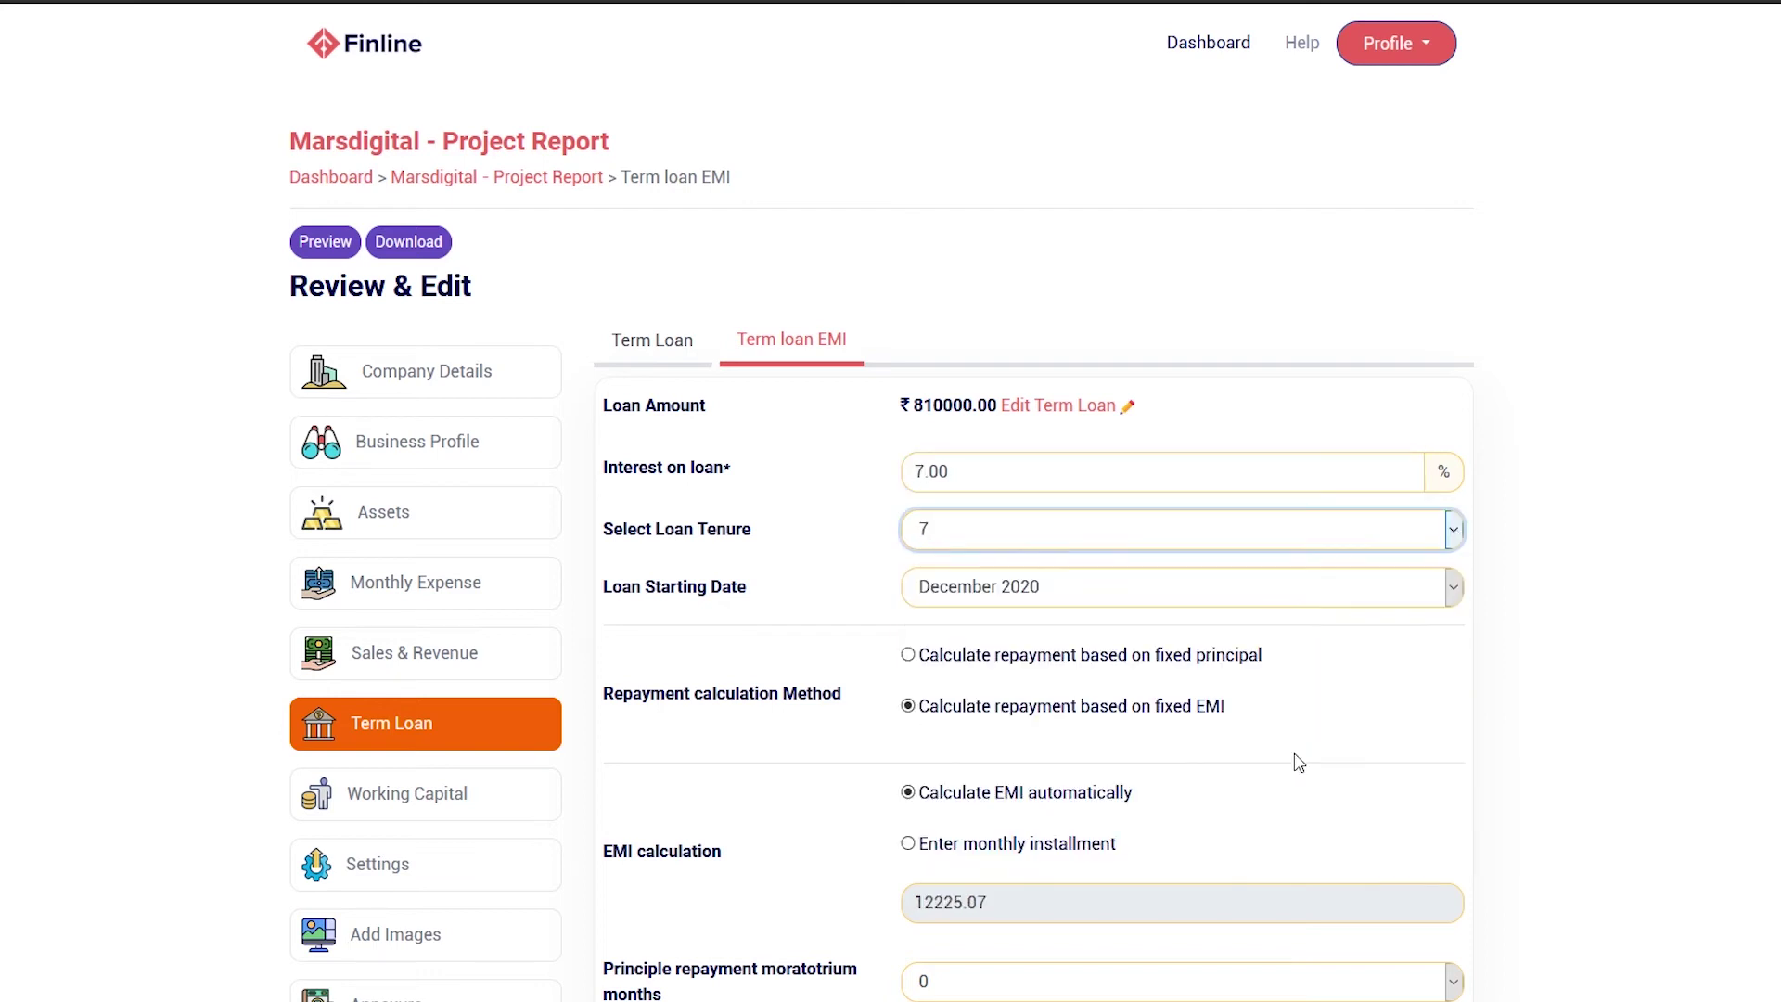
{"action": "scroll", "coordinate": [1290, 724], "scroll_direction": "down", "scroll_amount": 1}
{"action": "left_click", "coordinate": [1438, 478]}
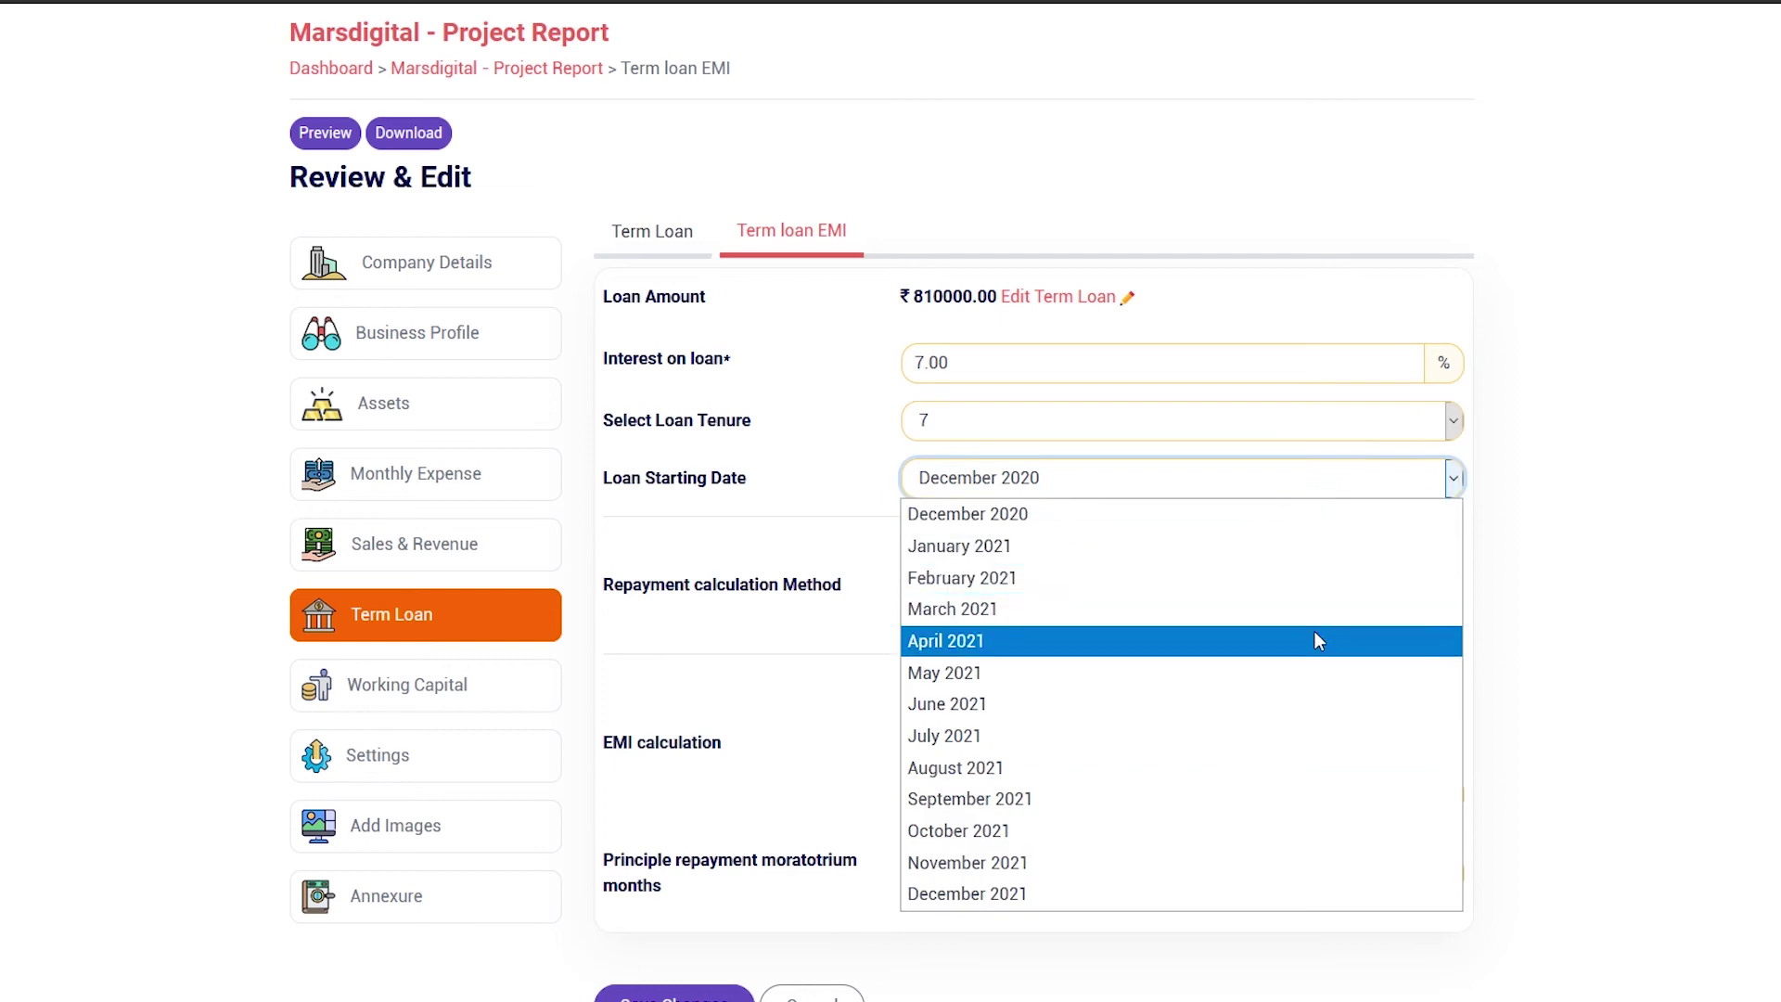
{"action": "left_click", "coordinate": [1315, 637]}
{"action": "scroll", "coordinate": [1058, 832], "scroll_direction": "down", "scroll_amount": 2}
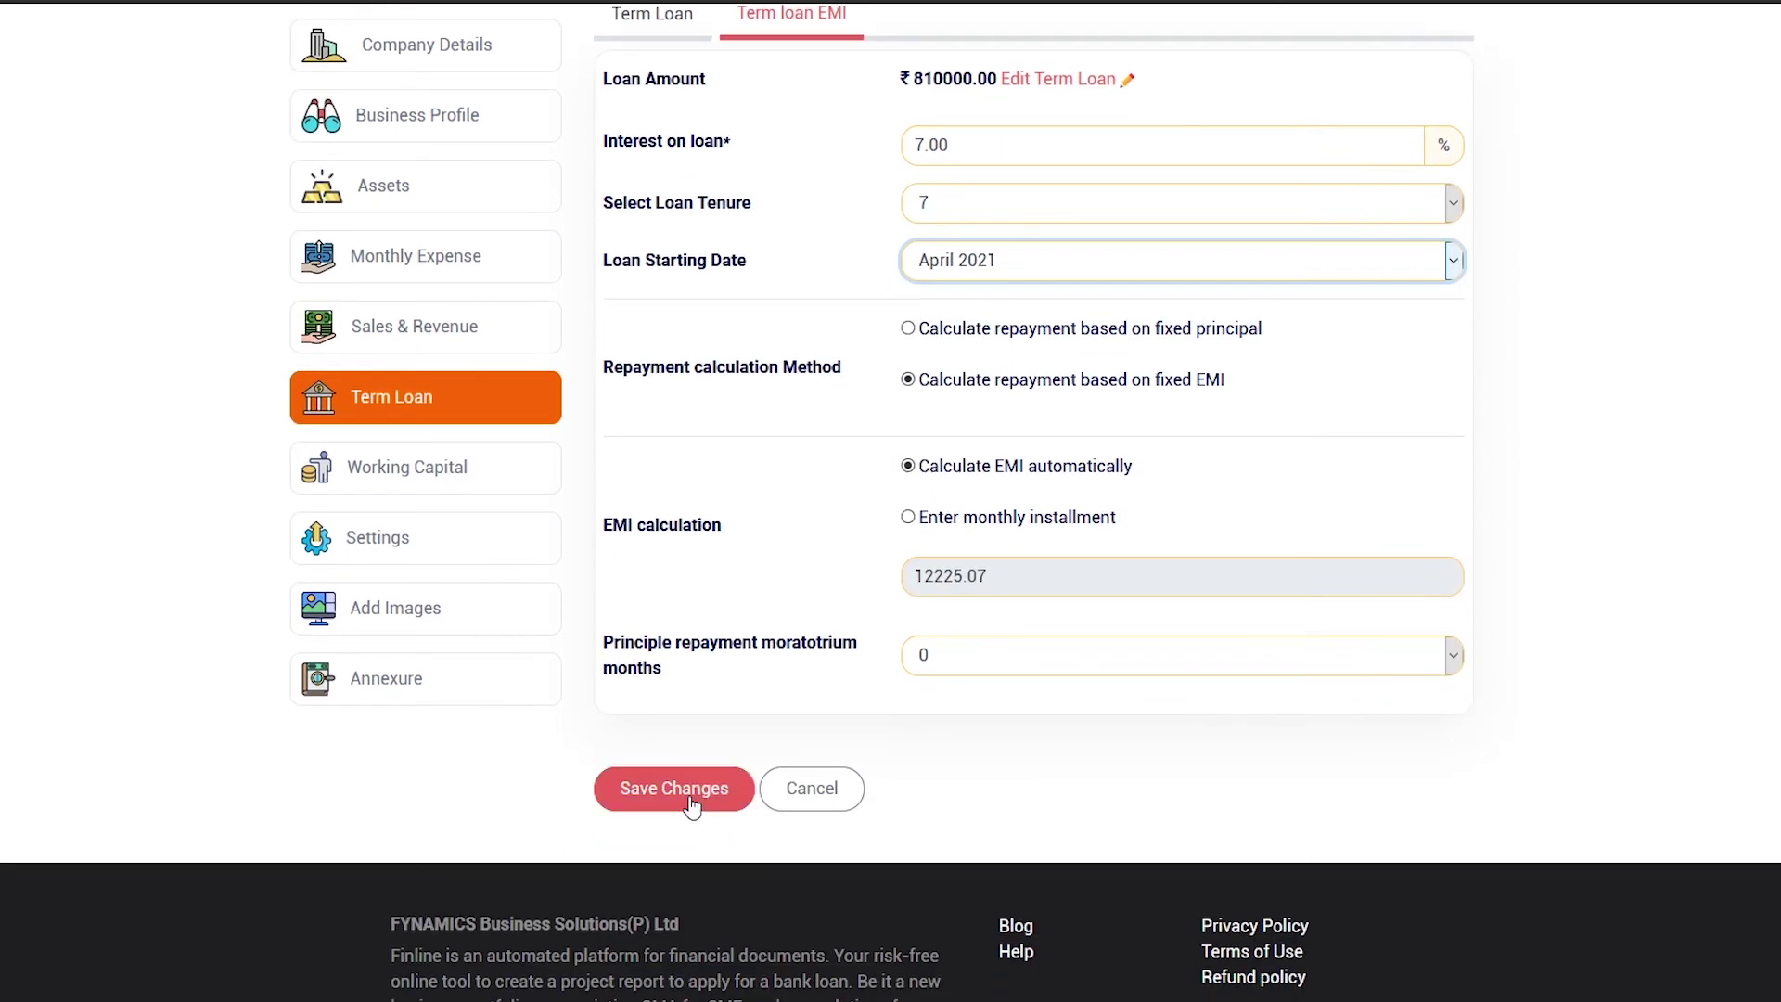
{"action": "left_click", "coordinate": [691, 803]}
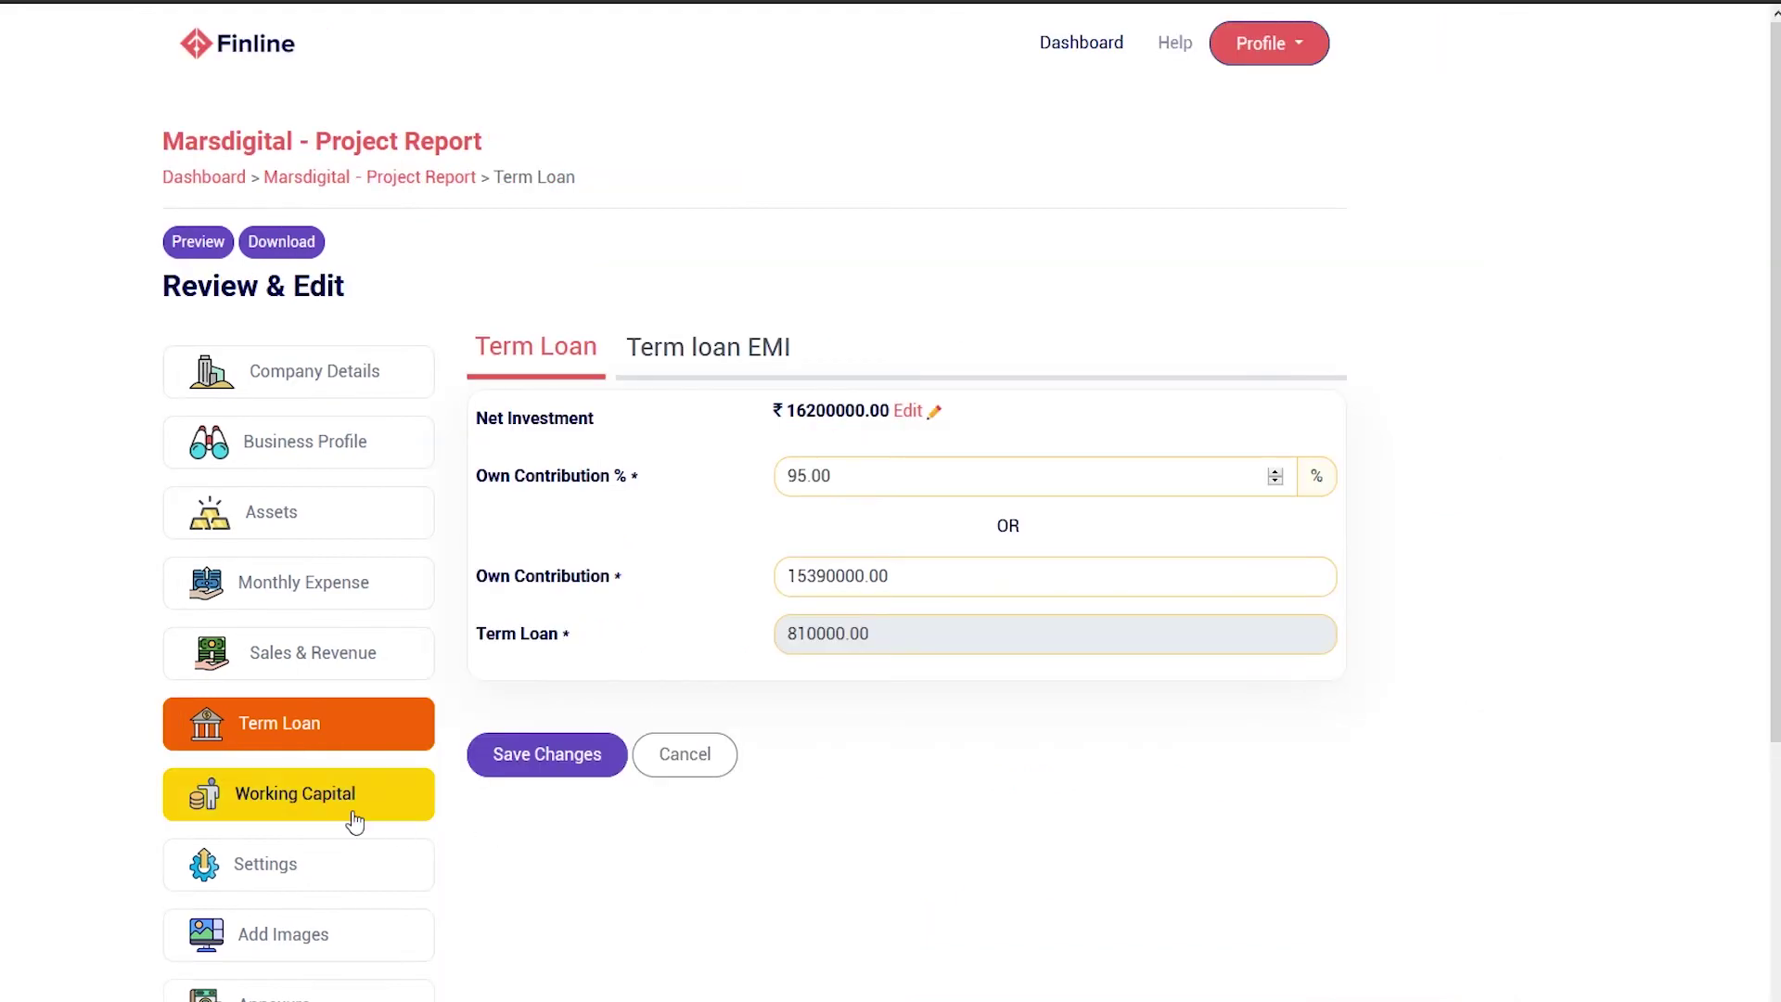
{"action": "left_click", "coordinate": [350, 816]}
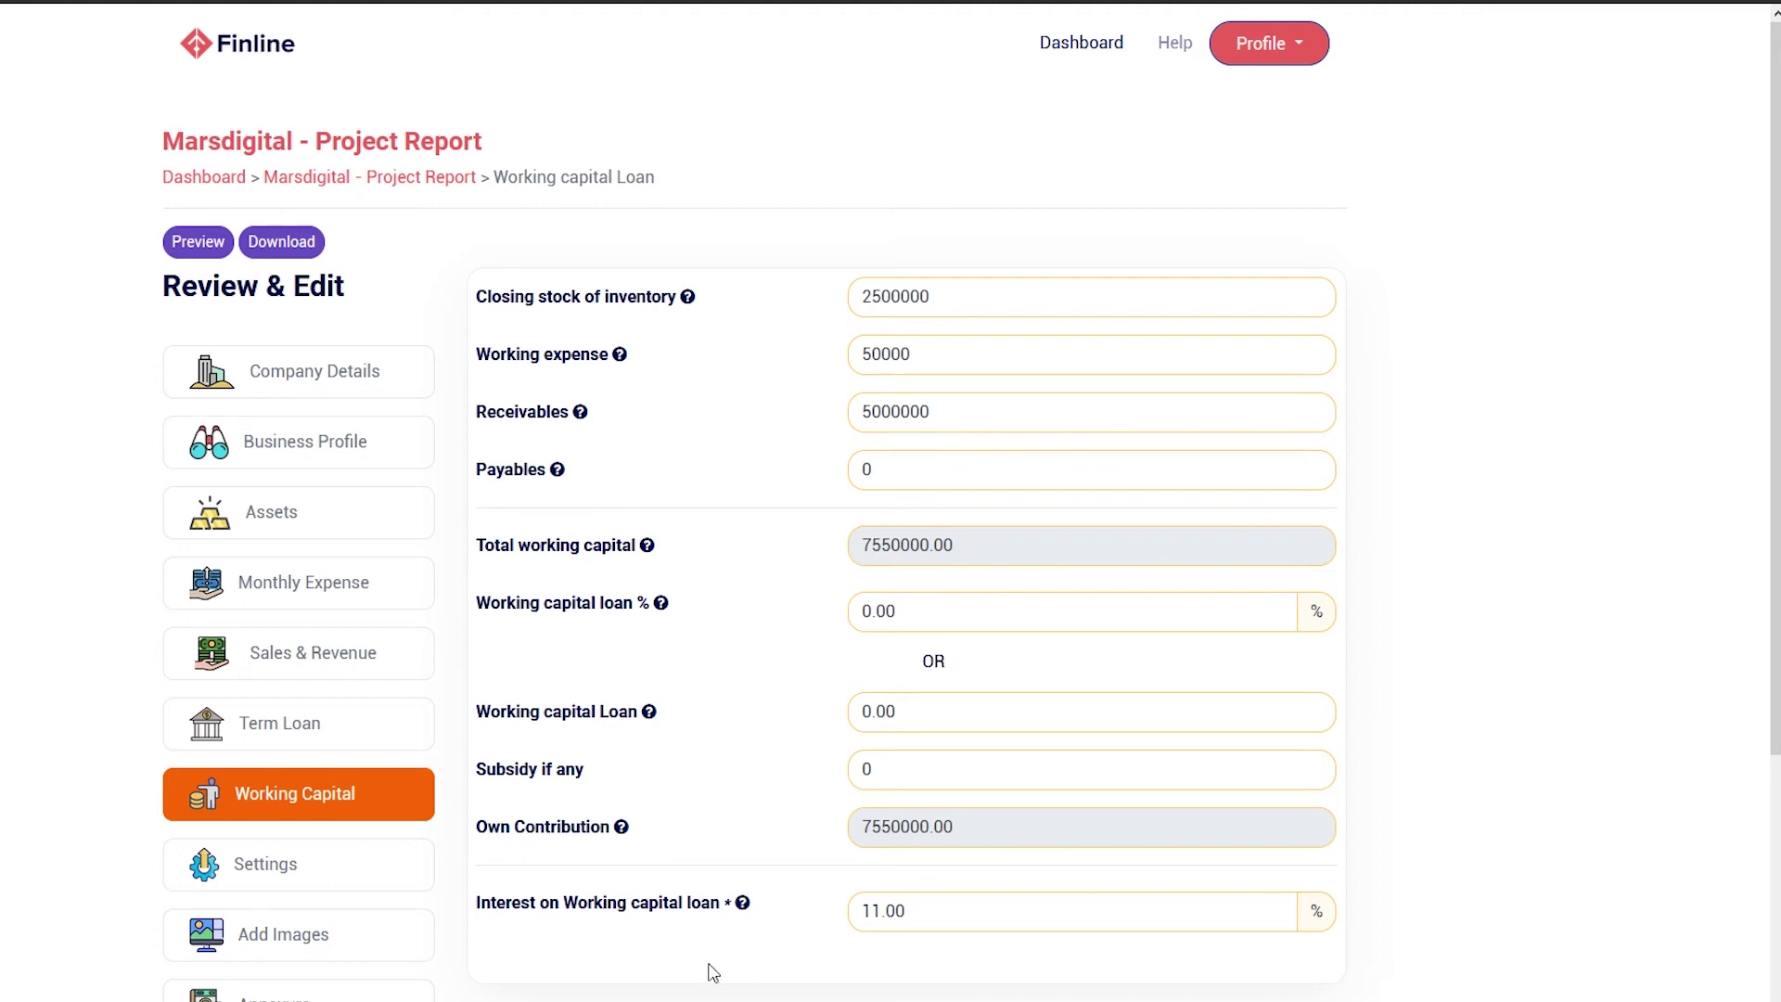
Cut closing stock of inventory to 250000 and review working expense and receivables values
{"action": "left_click", "coordinate": [962, 309]}
{"action": "key", "text": "BackSpace"}
{"action": "left_click", "coordinate": [956, 358]}
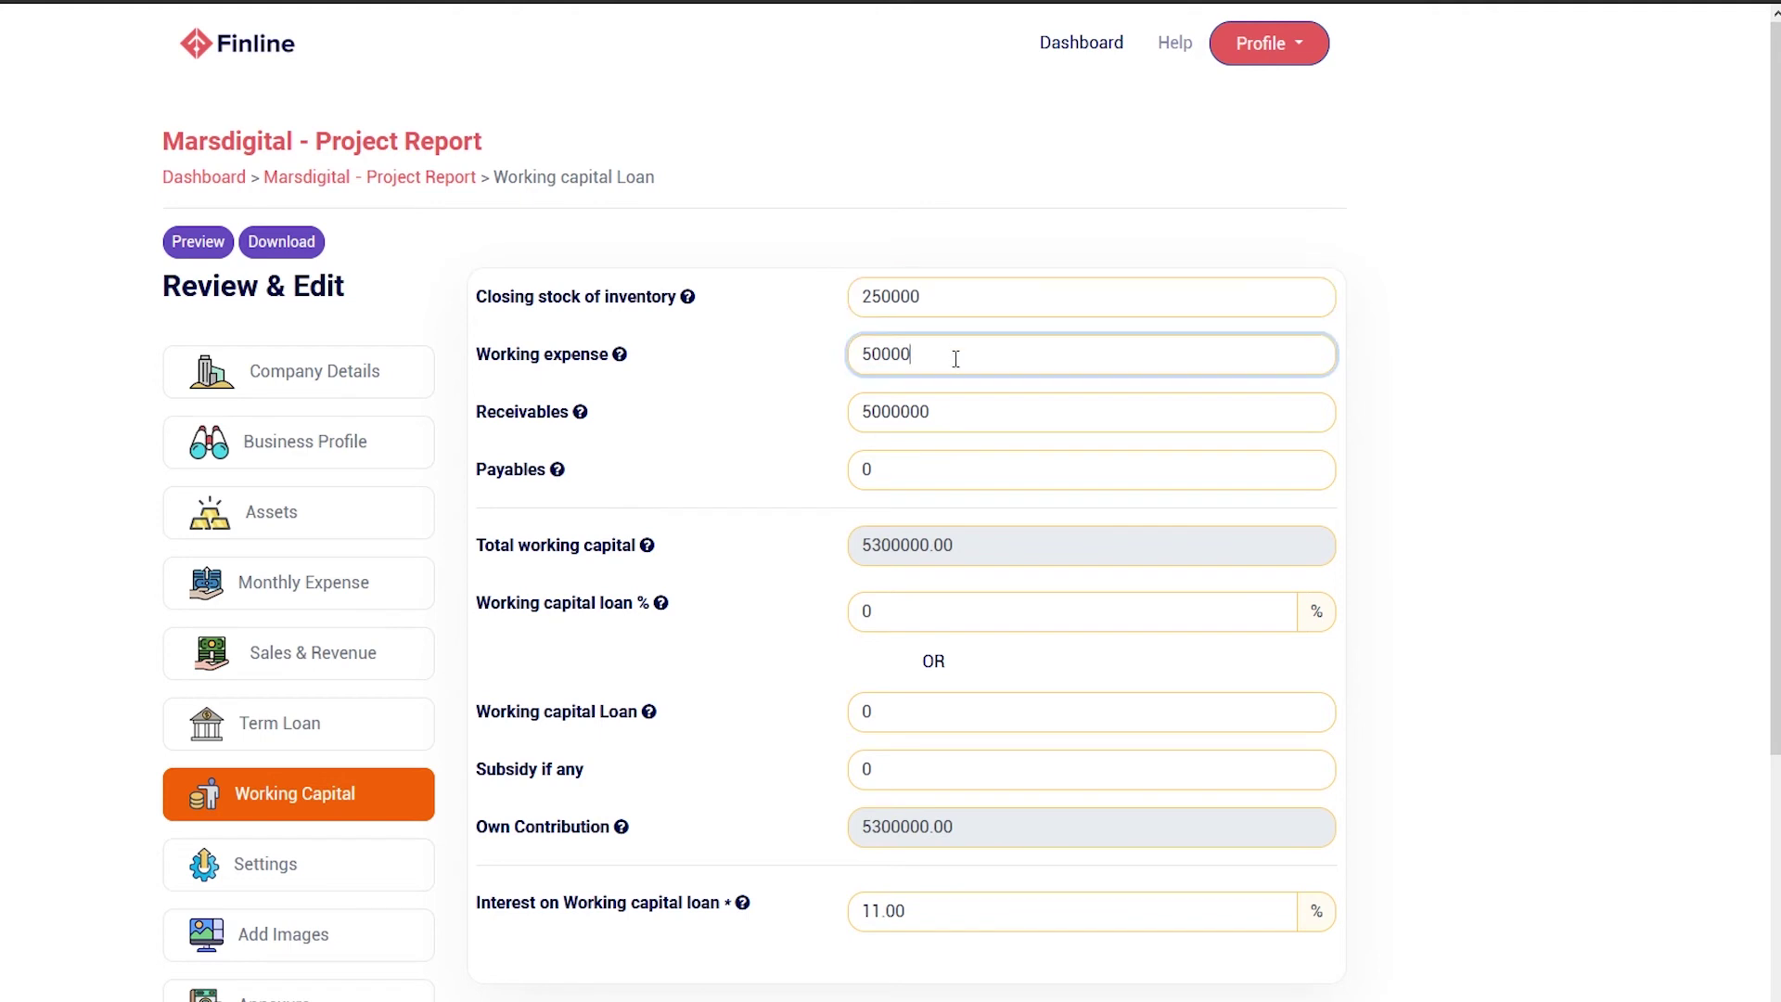
{"action": "left_click", "coordinate": [964, 414]}
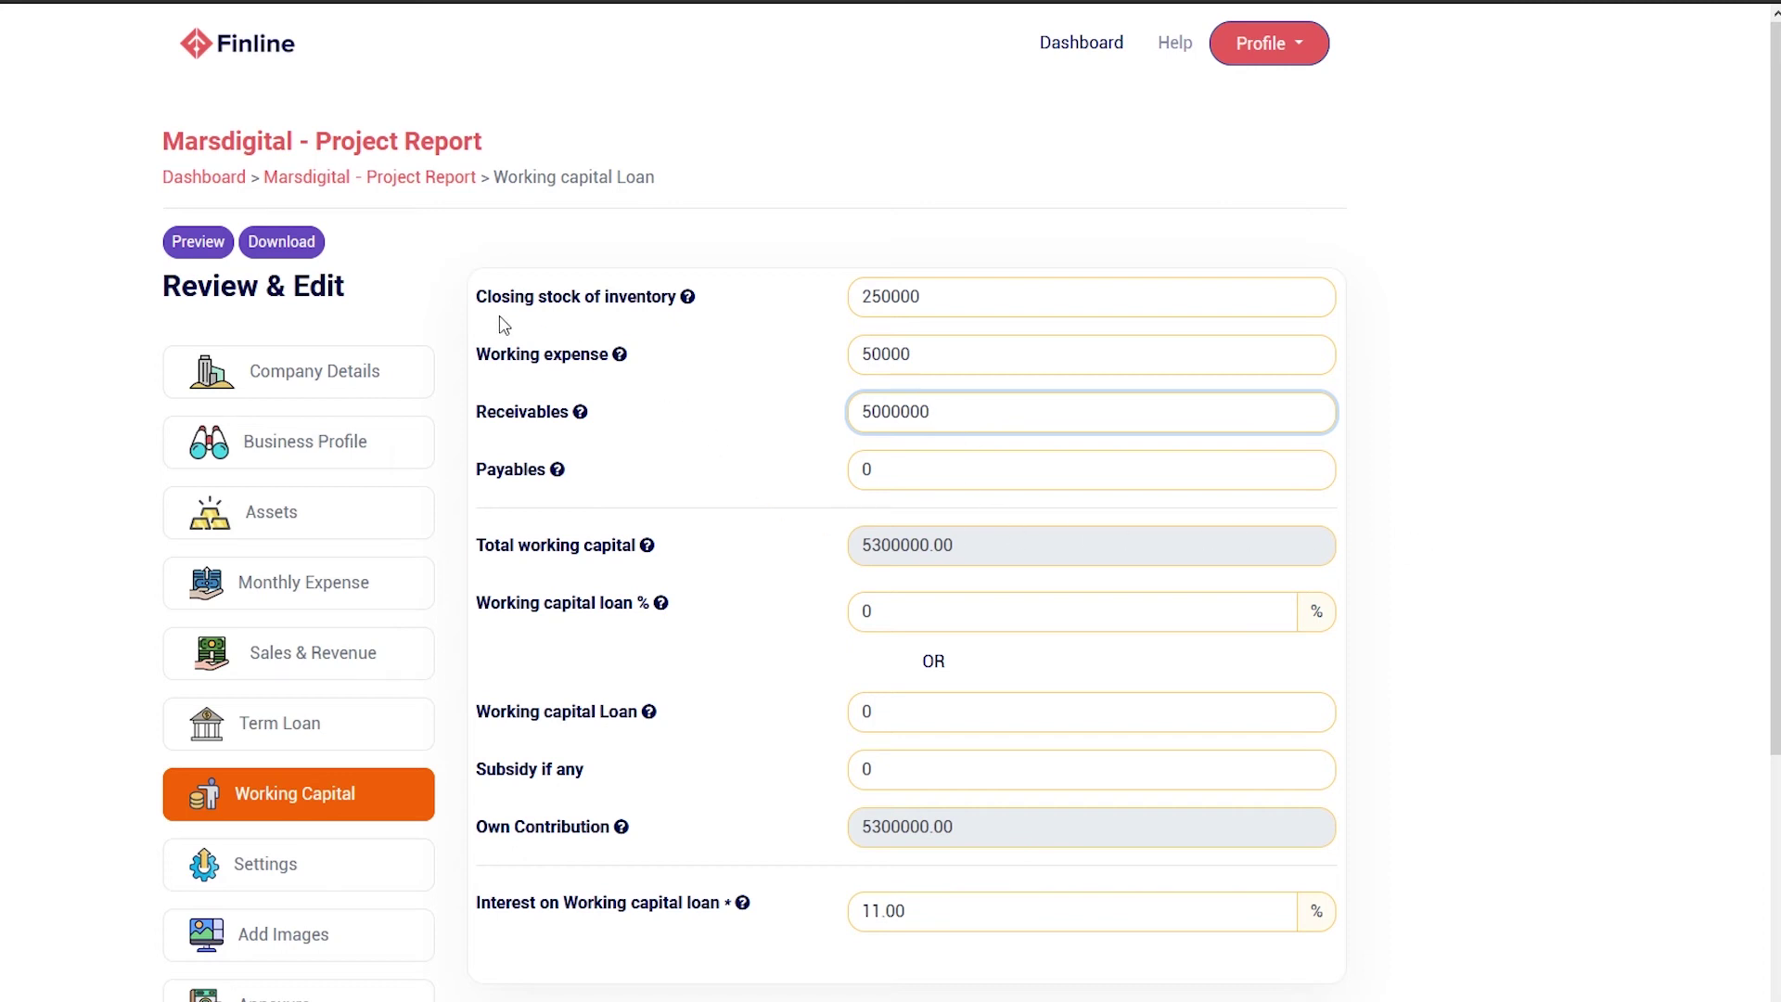
Read the help for closing stock, working expense, receivables, payables and working capital loan interest
{"action": "left_click", "coordinate": [691, 303]}
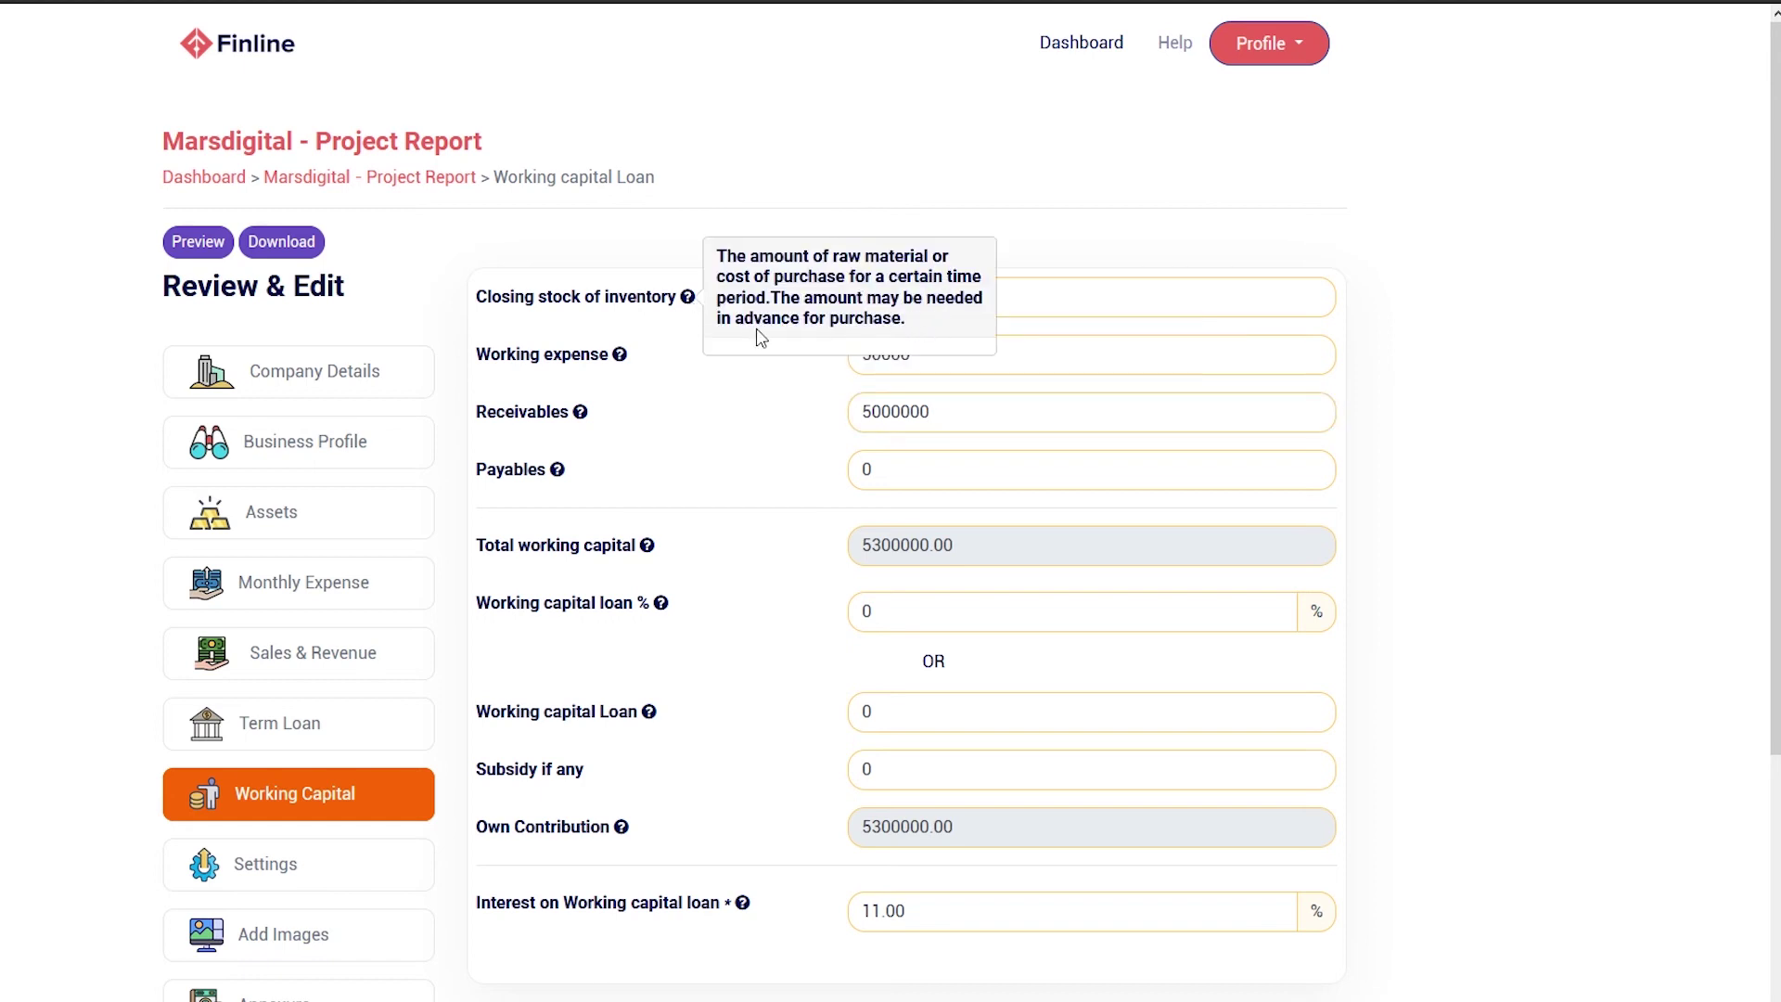
{"action": "left_click", "coordinate": [618, 358]}
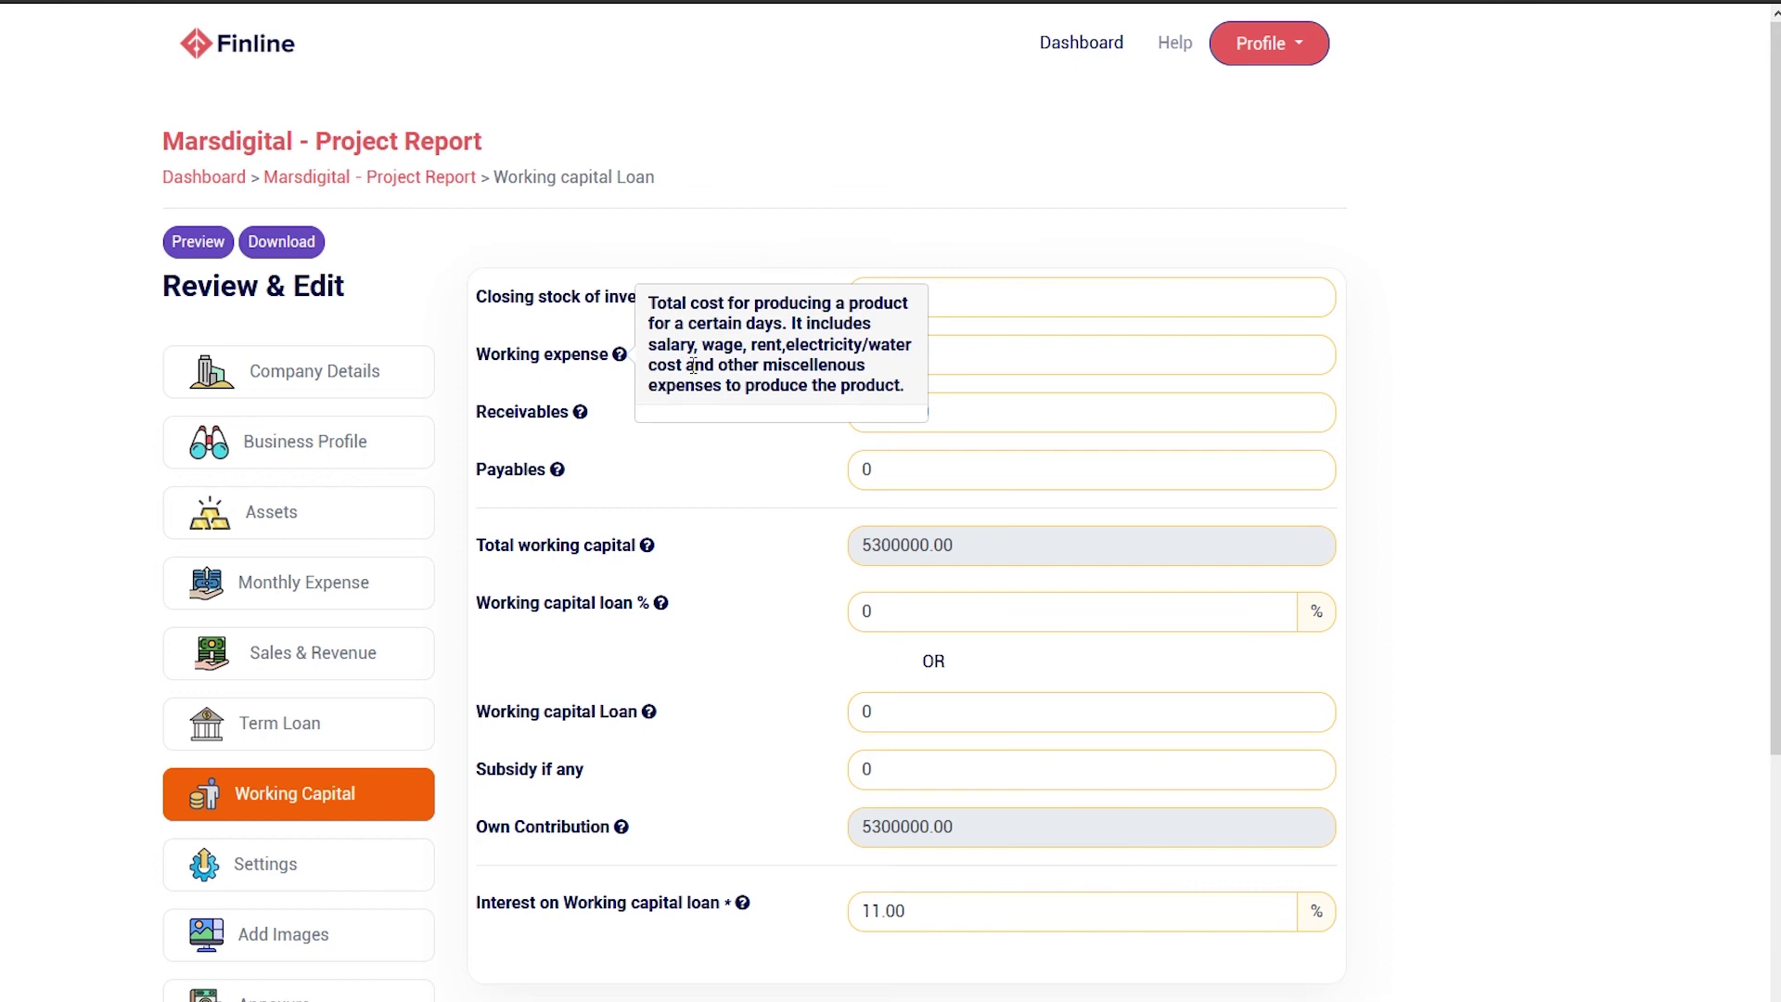
{"action": "left_click", "coordinate": [580, 413]}
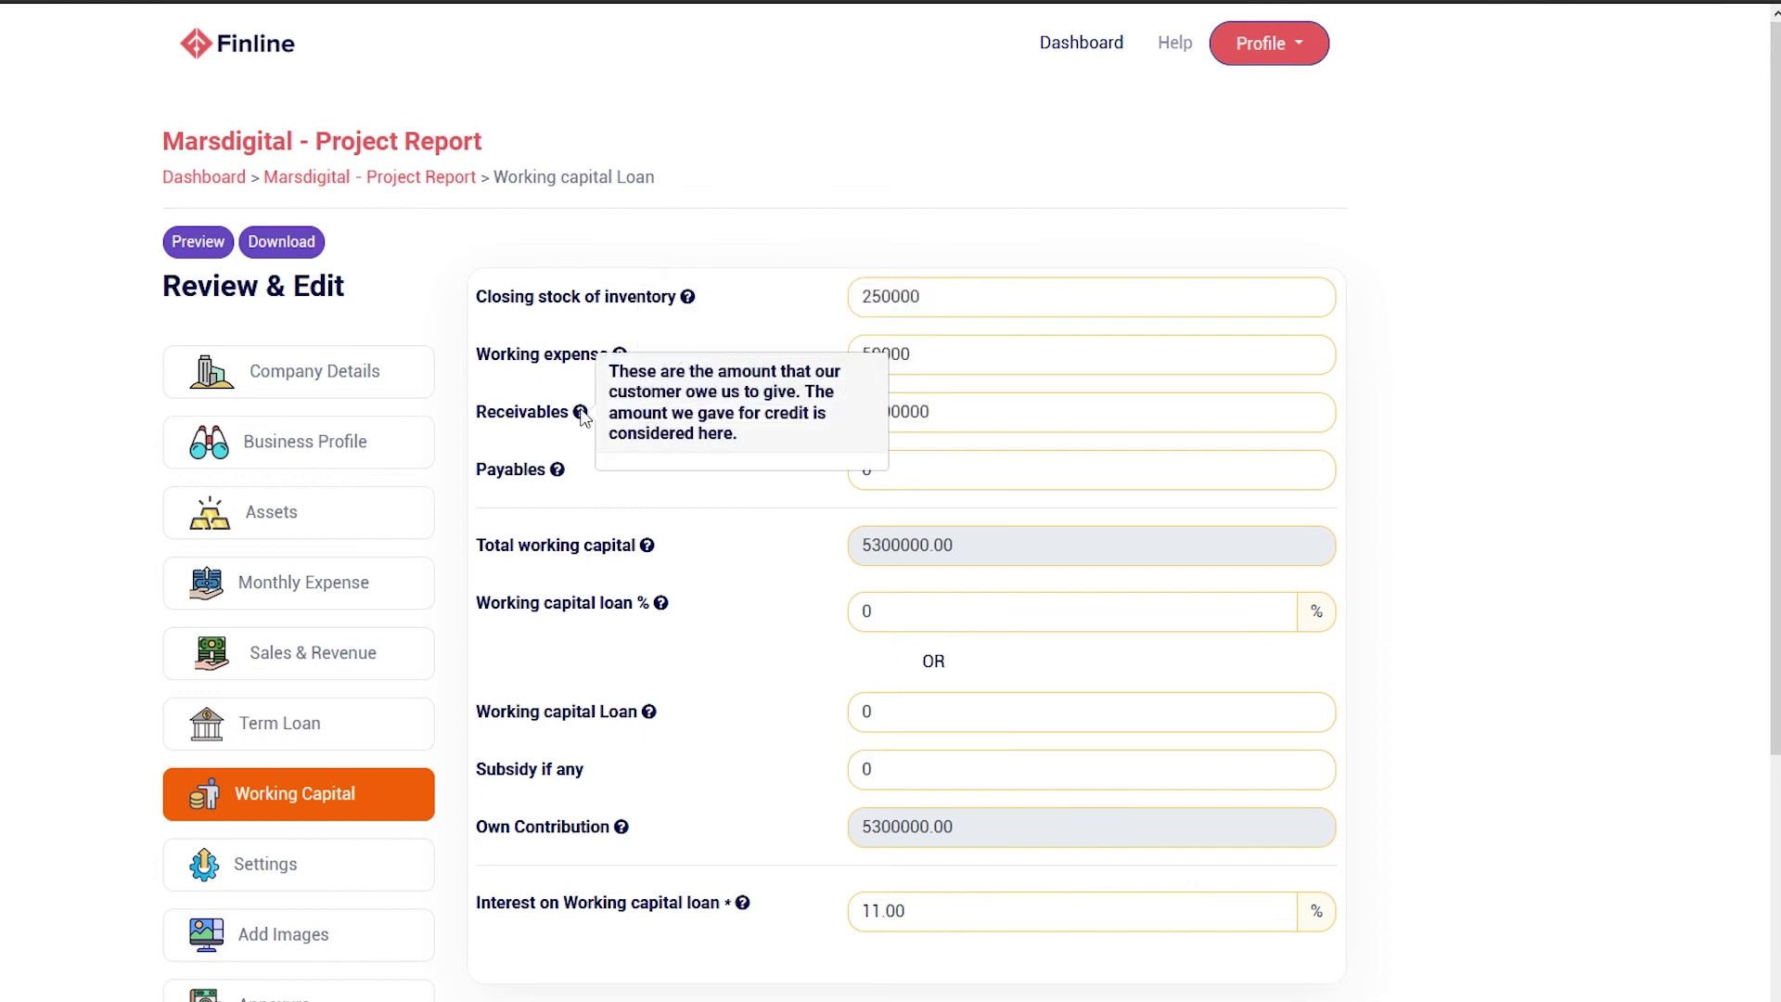
{"action": "left_click", "coordinate": [561, 472]}
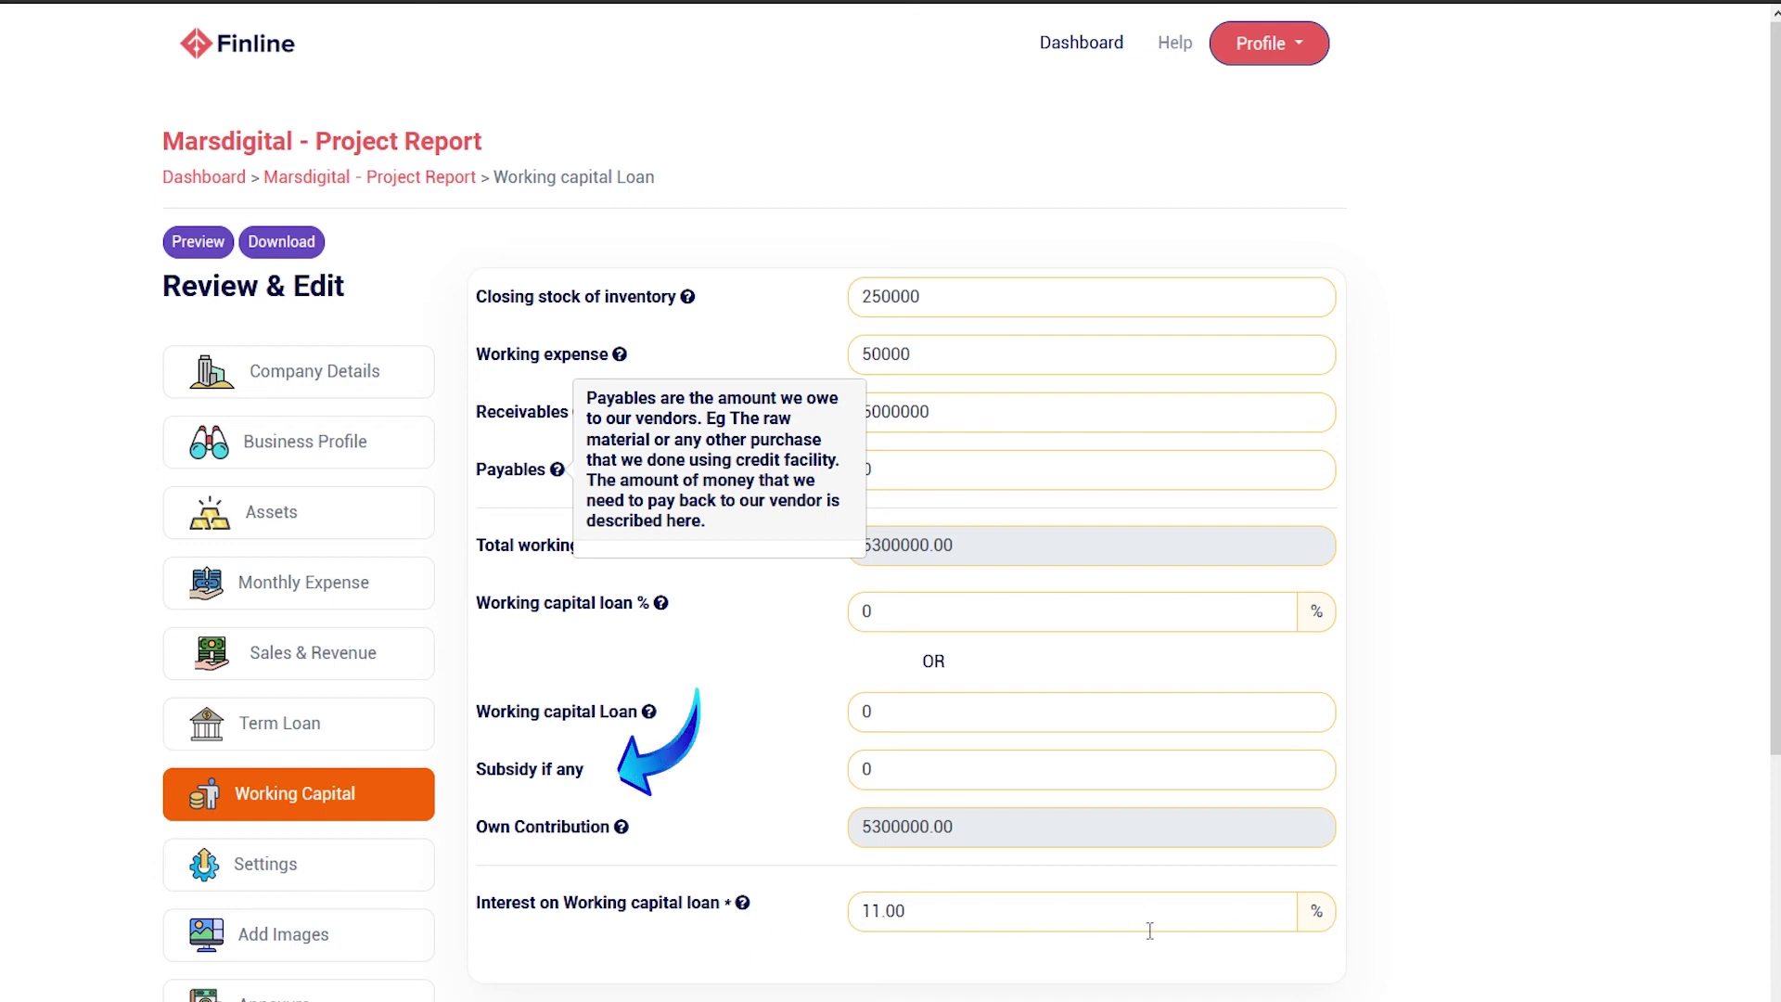
{"action": "left_click", "coordinate": [744, 905]}
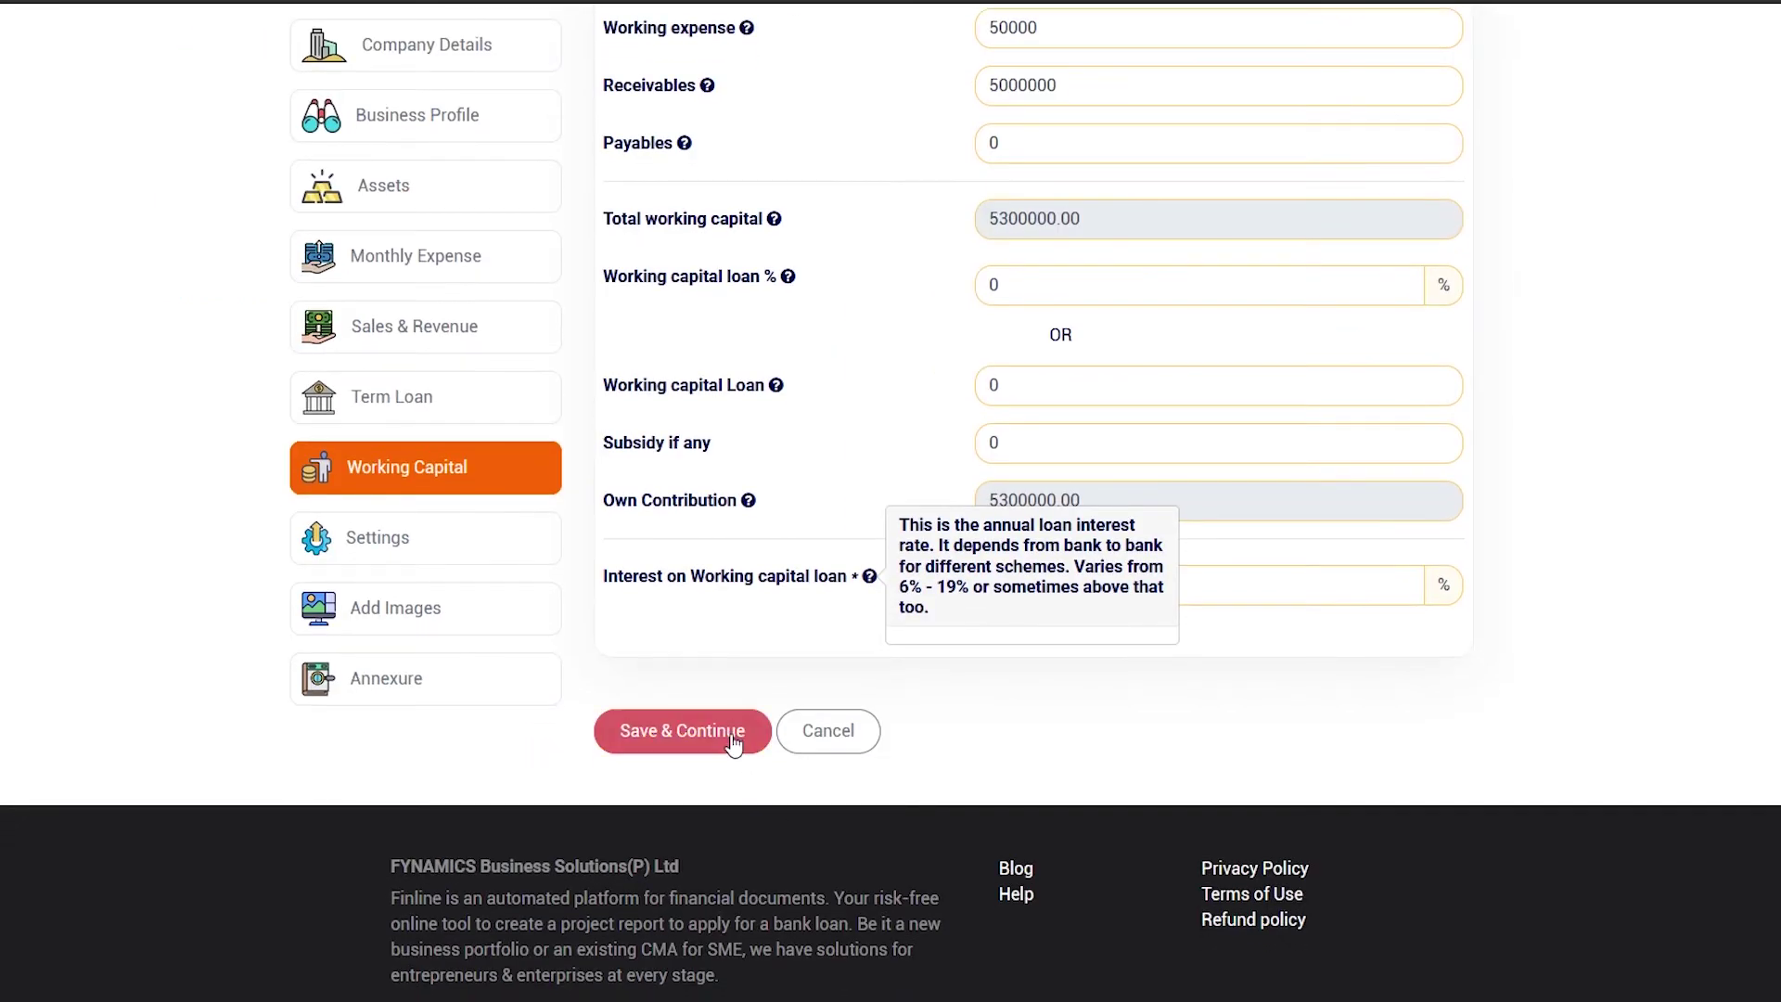
Save the working capital figures and set the project start to January 2021
{"action": "left_click", "coordinate": [733, 737]}
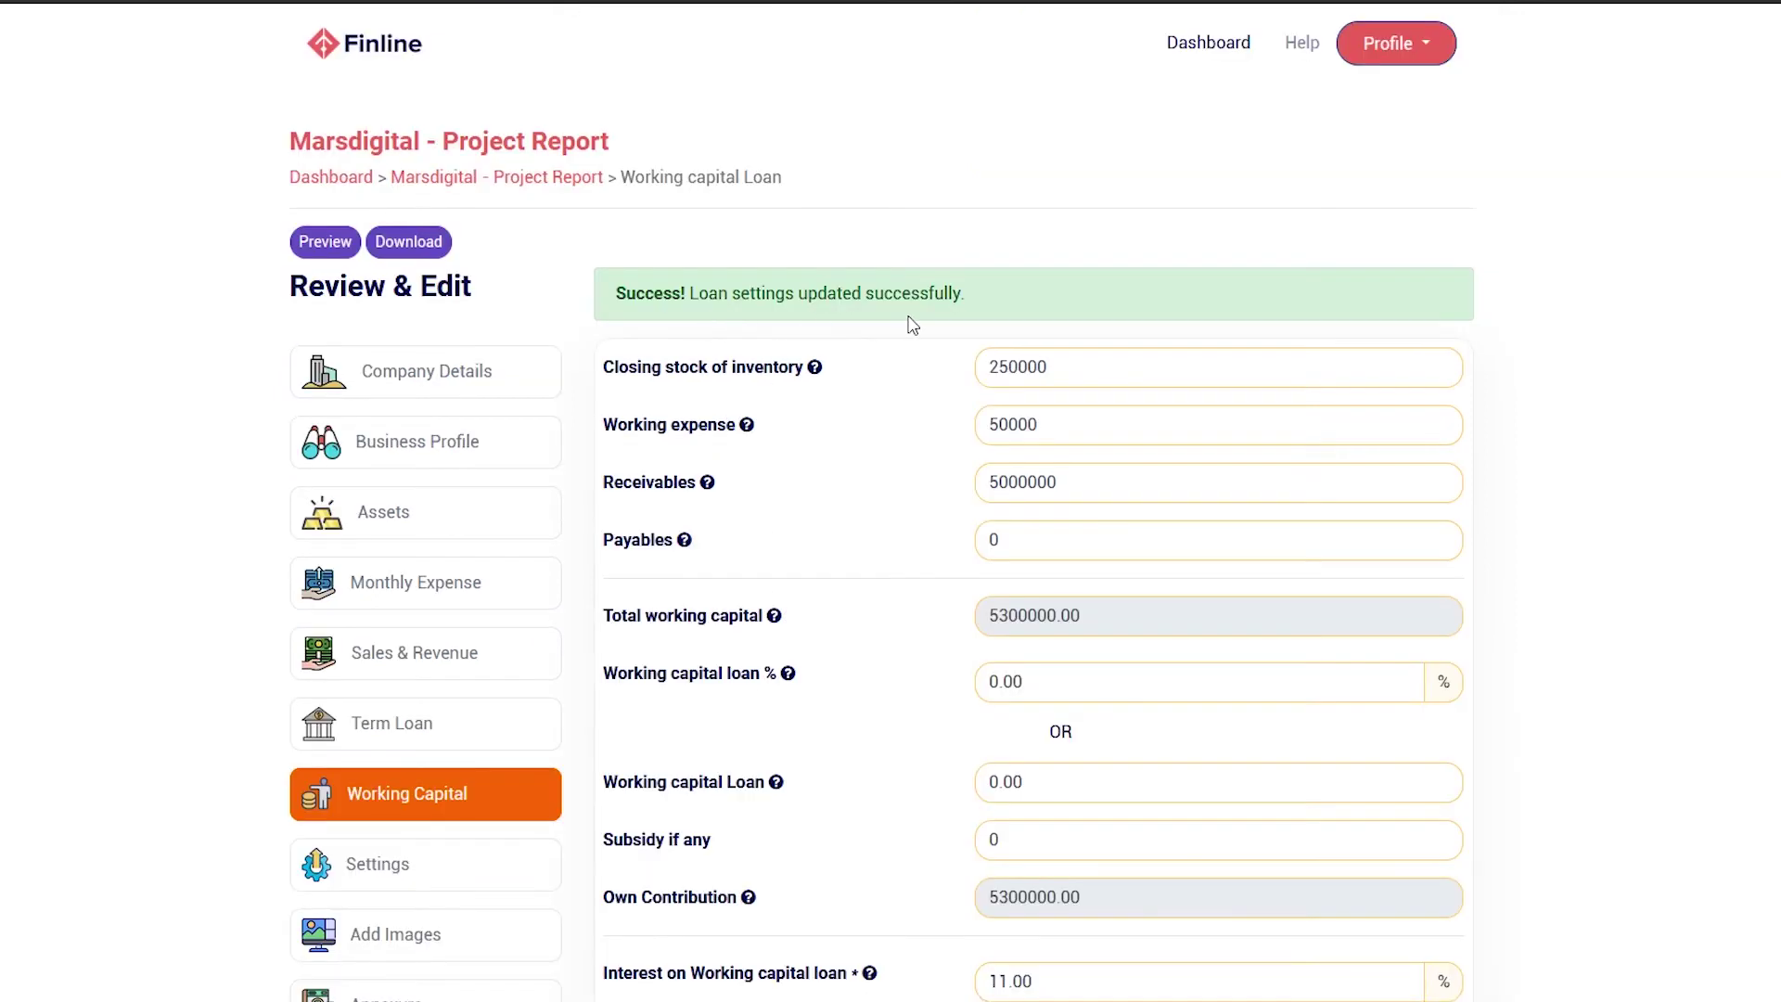
{"action": "left_click", "coordinate": [487, 882]}
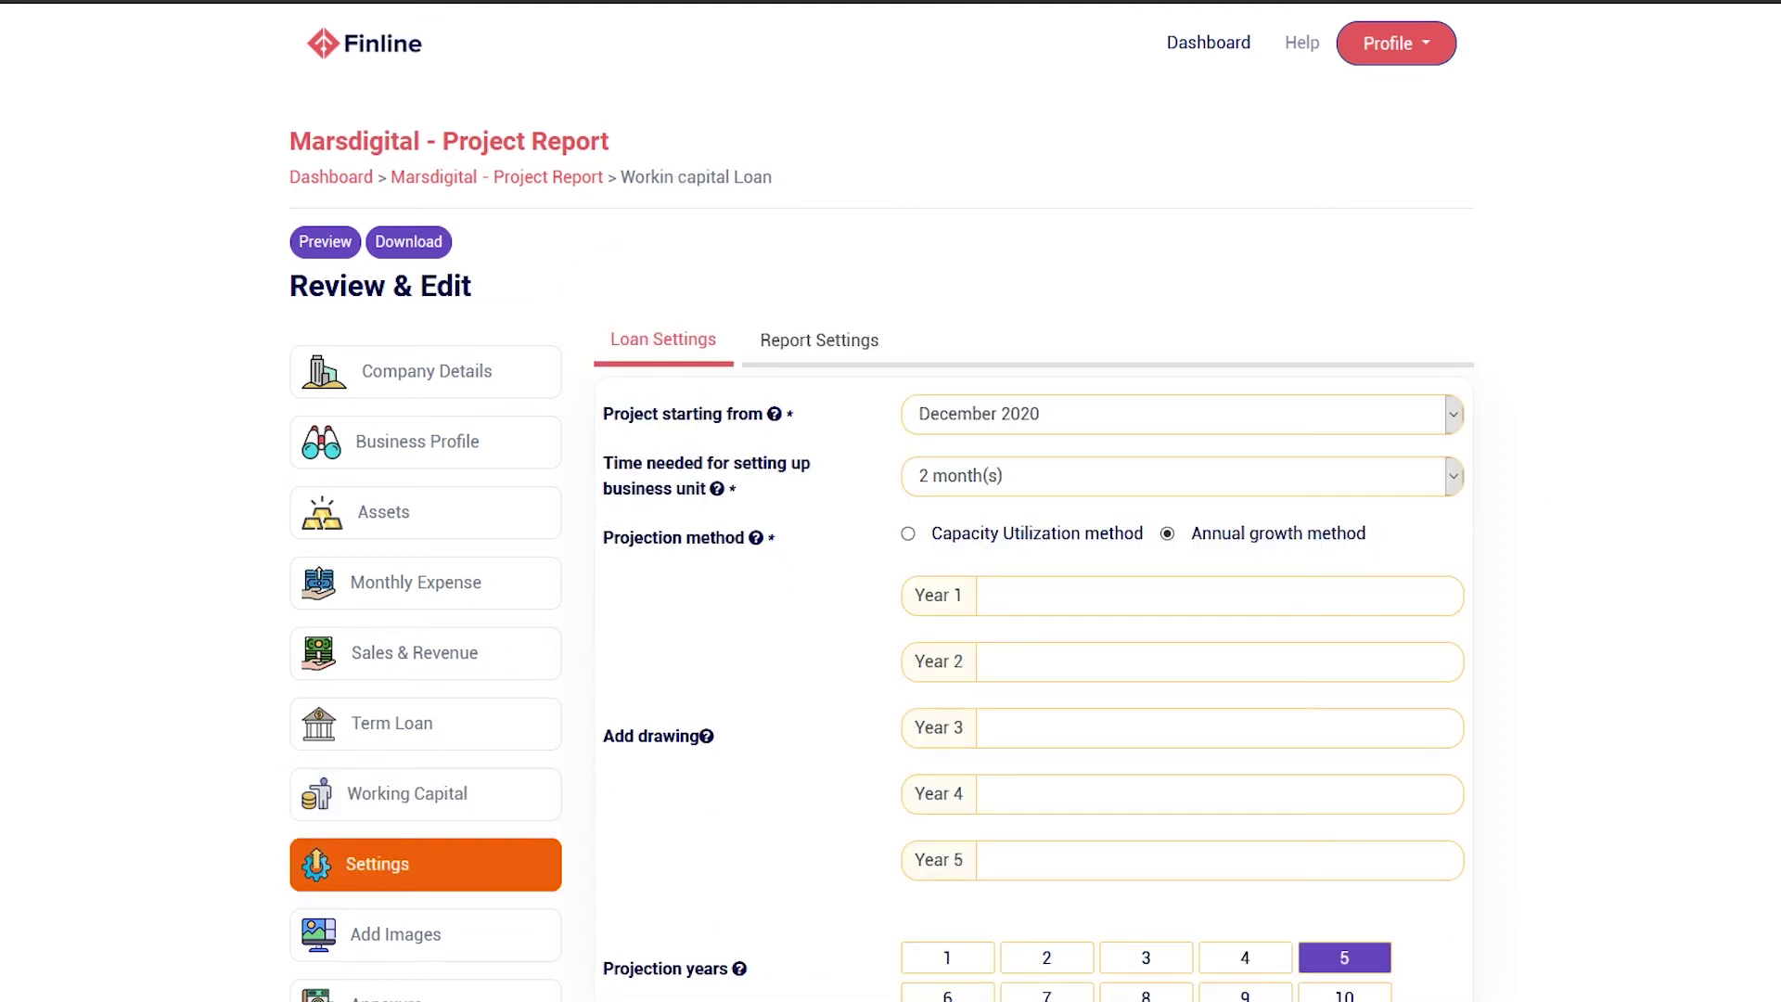
{"action": "scroll", "coordinate": [1642, 492], "scroll_direction": "down", "scroll_amount": 2}
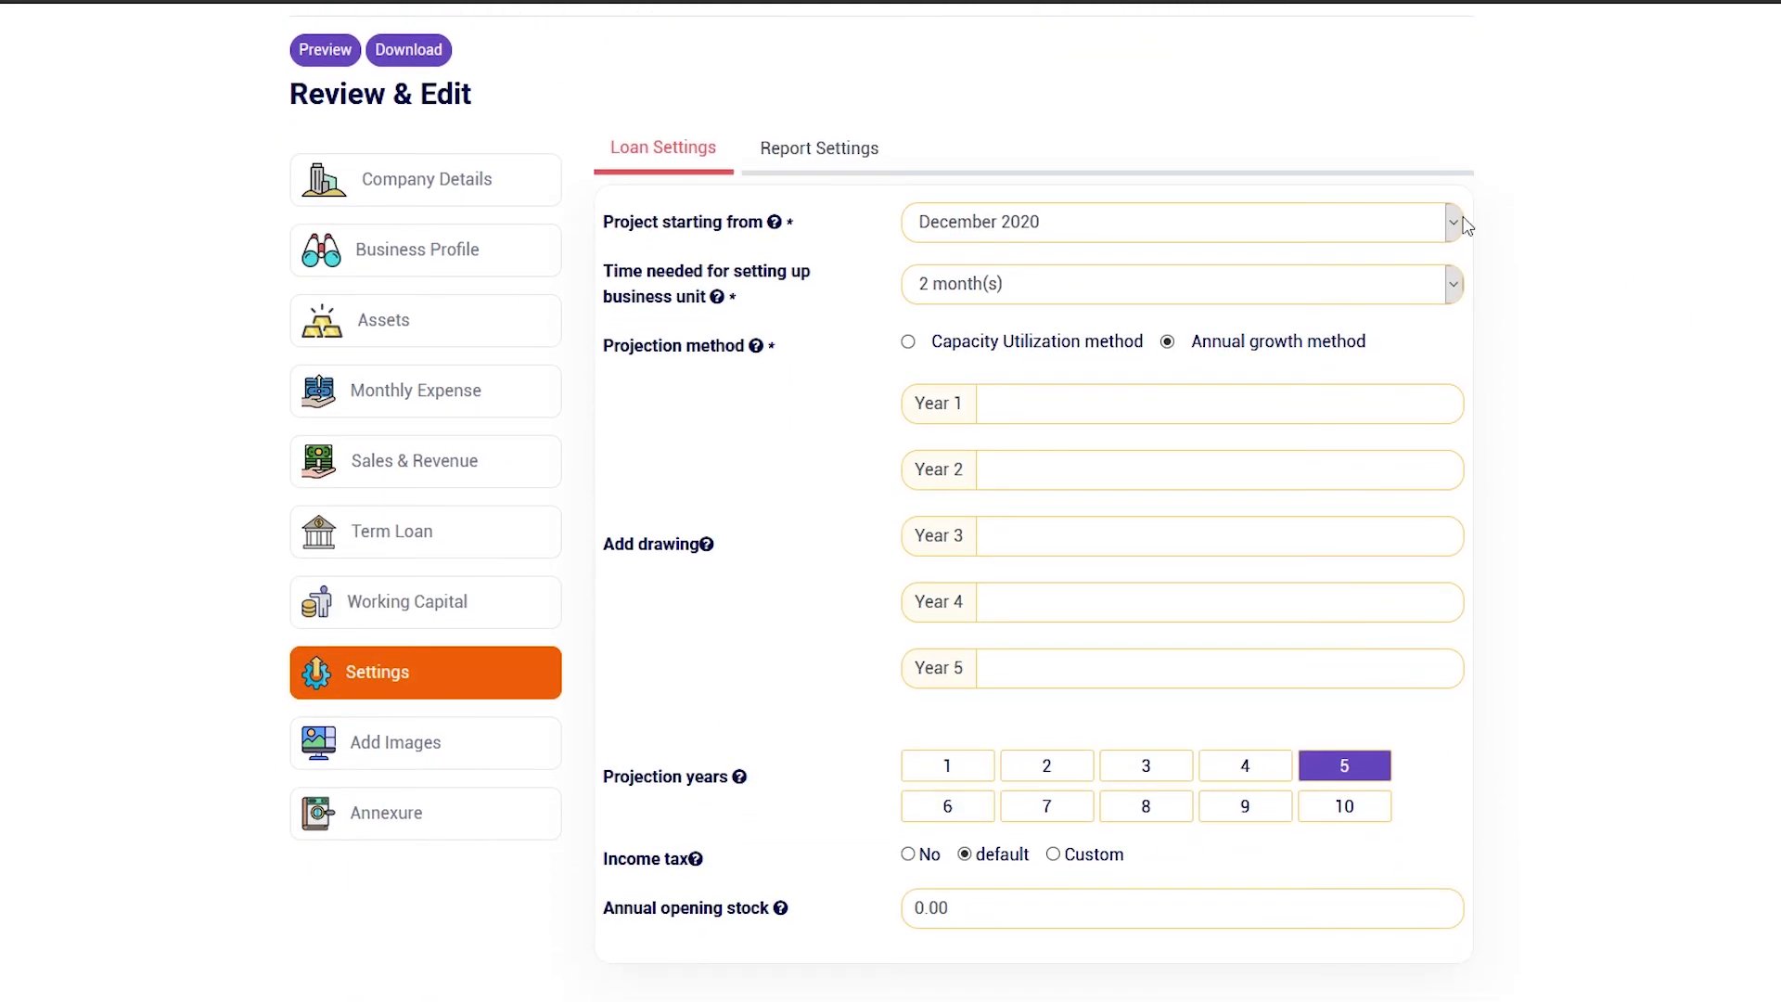
{"action": "left_click", "coordinate": [1464, 224]}
{"action": "left_click", "coordinate": [1389, 288]}
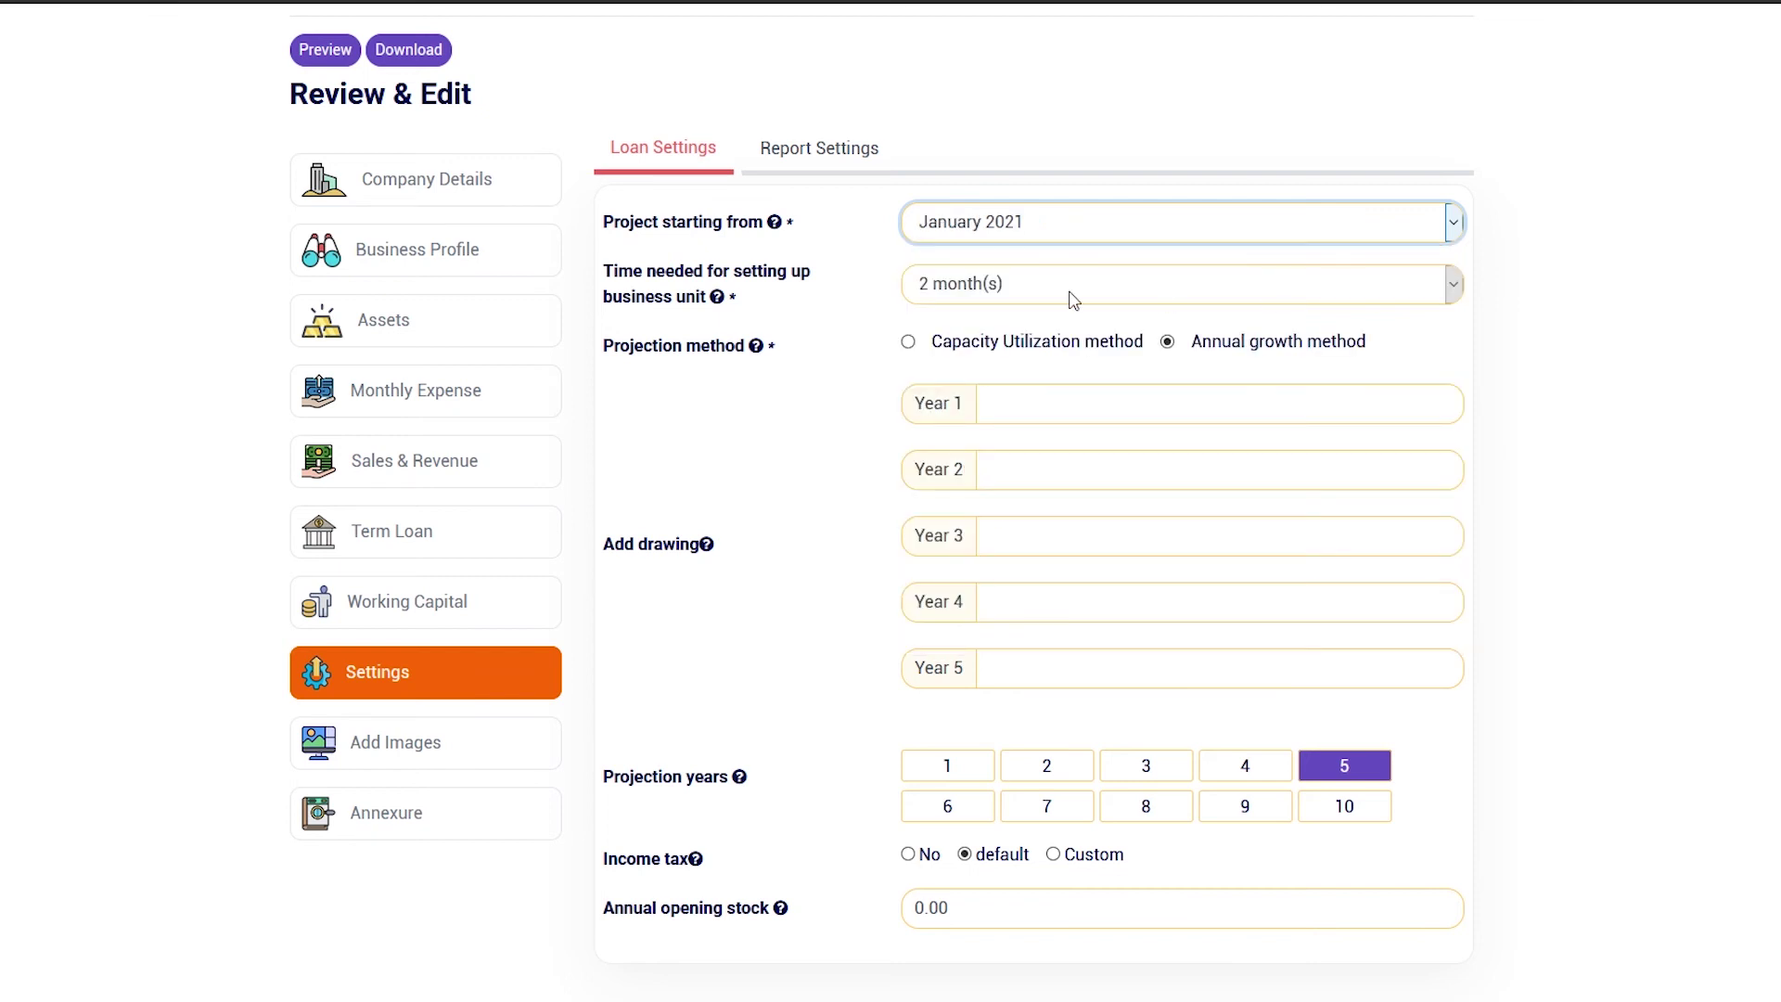
Set the business unit setup time to 3 months and review the Year 3–5 drawing fields
{"action": "left_click", "coordinate": [989, 289]}
{"action": "left_click", "coordinate": [1043, 412]}
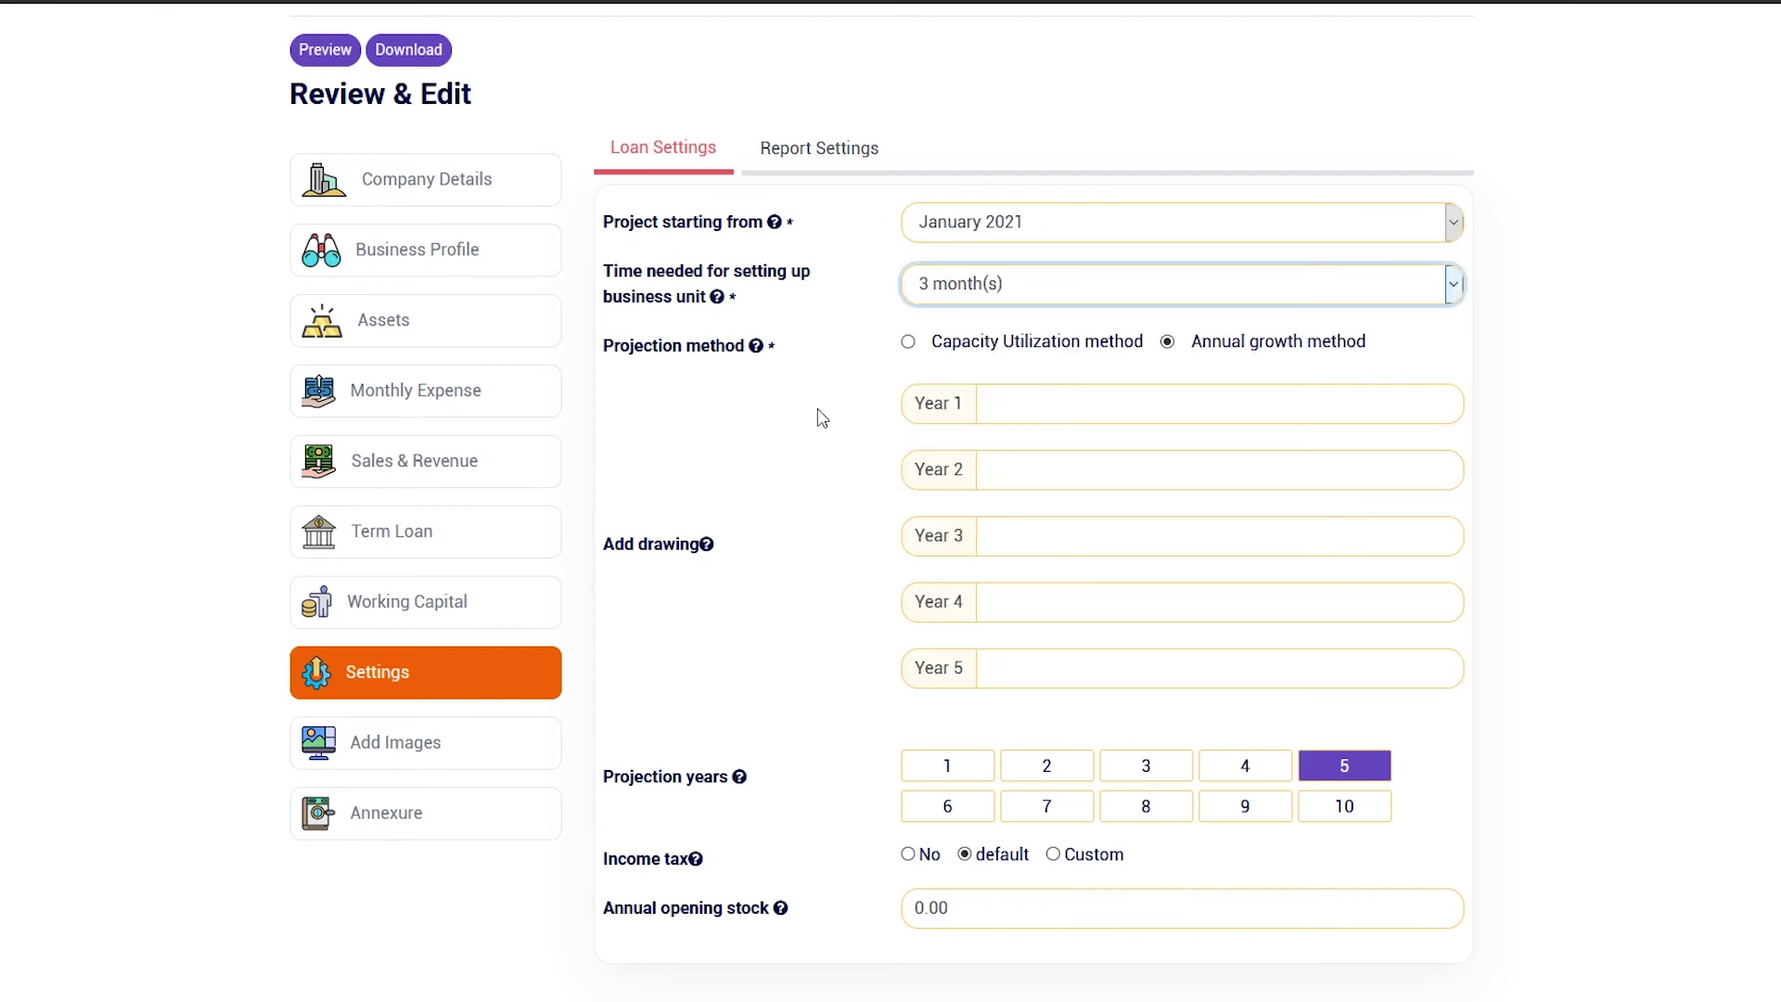
{"action": "left_click", "coordinate": [1022, 544]}
{"action": "left_click", "coordinate": [1042, 614]}
{"action": "left_click", "coordinate": [1046, 687]}
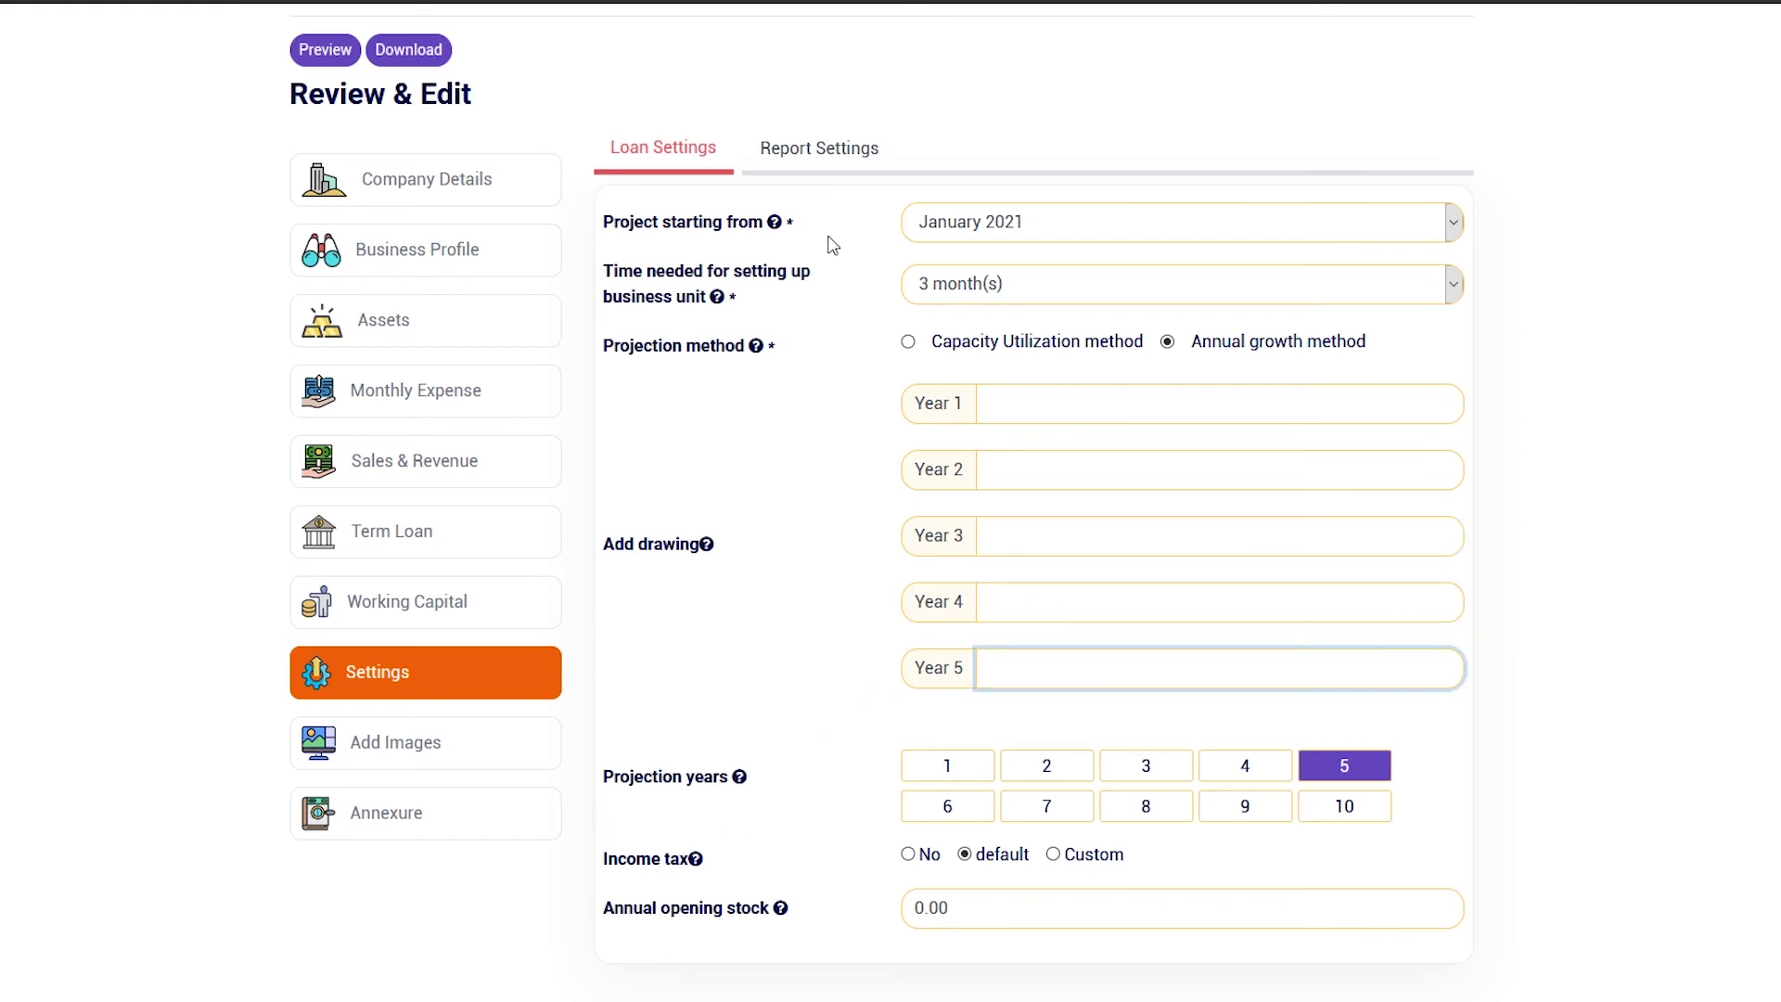
Try the no-decimal, decimal and Crores money formats, then settle on figures in Lakhs
{"action": "left_click", "coordinate": [832, 158]}
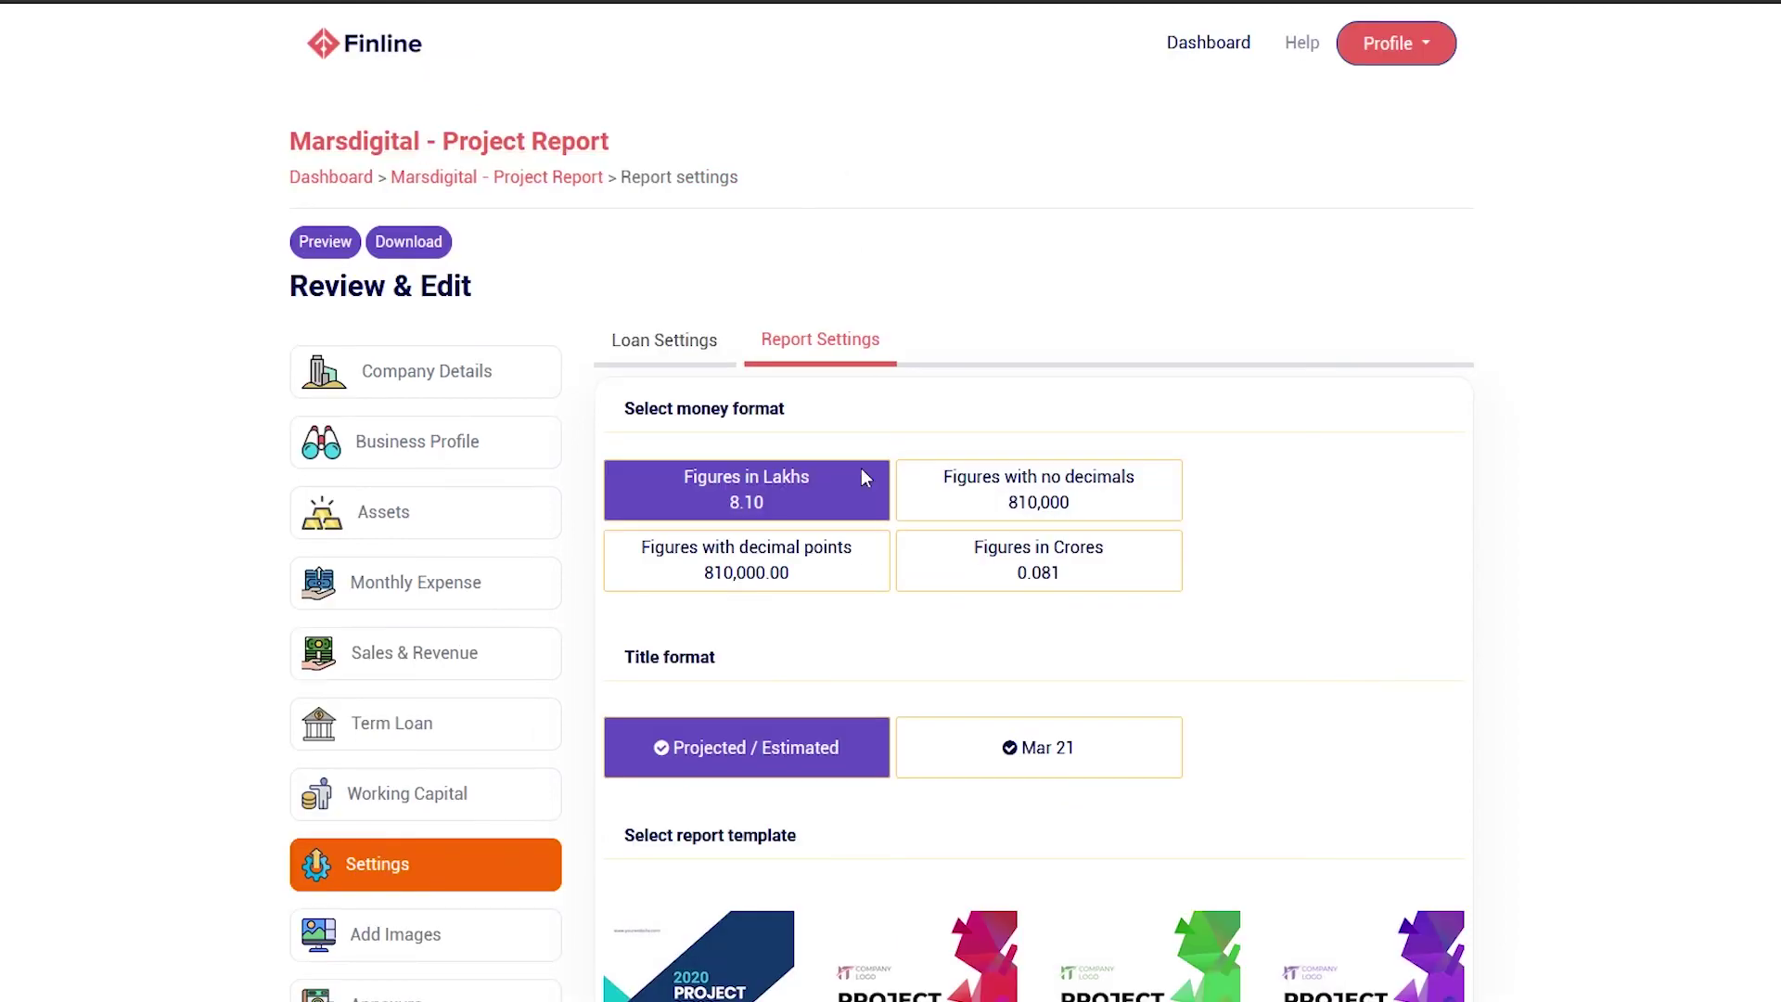
{"action": "left_click", "coordinate": [1006, 502]}
{"action": "left_click", "coordinate": [792, 563]}
{"action": "left_click", "coordinate": [944, 573]}
{"action": "left_click", "coordinate": [792, 485]}
Save the report settings with the 2020 Project Report template and go to Add Images
{"action": "scroll", "coordinate": [1062, 708], "scroll_direction": "down", "scroll_amount": 4}
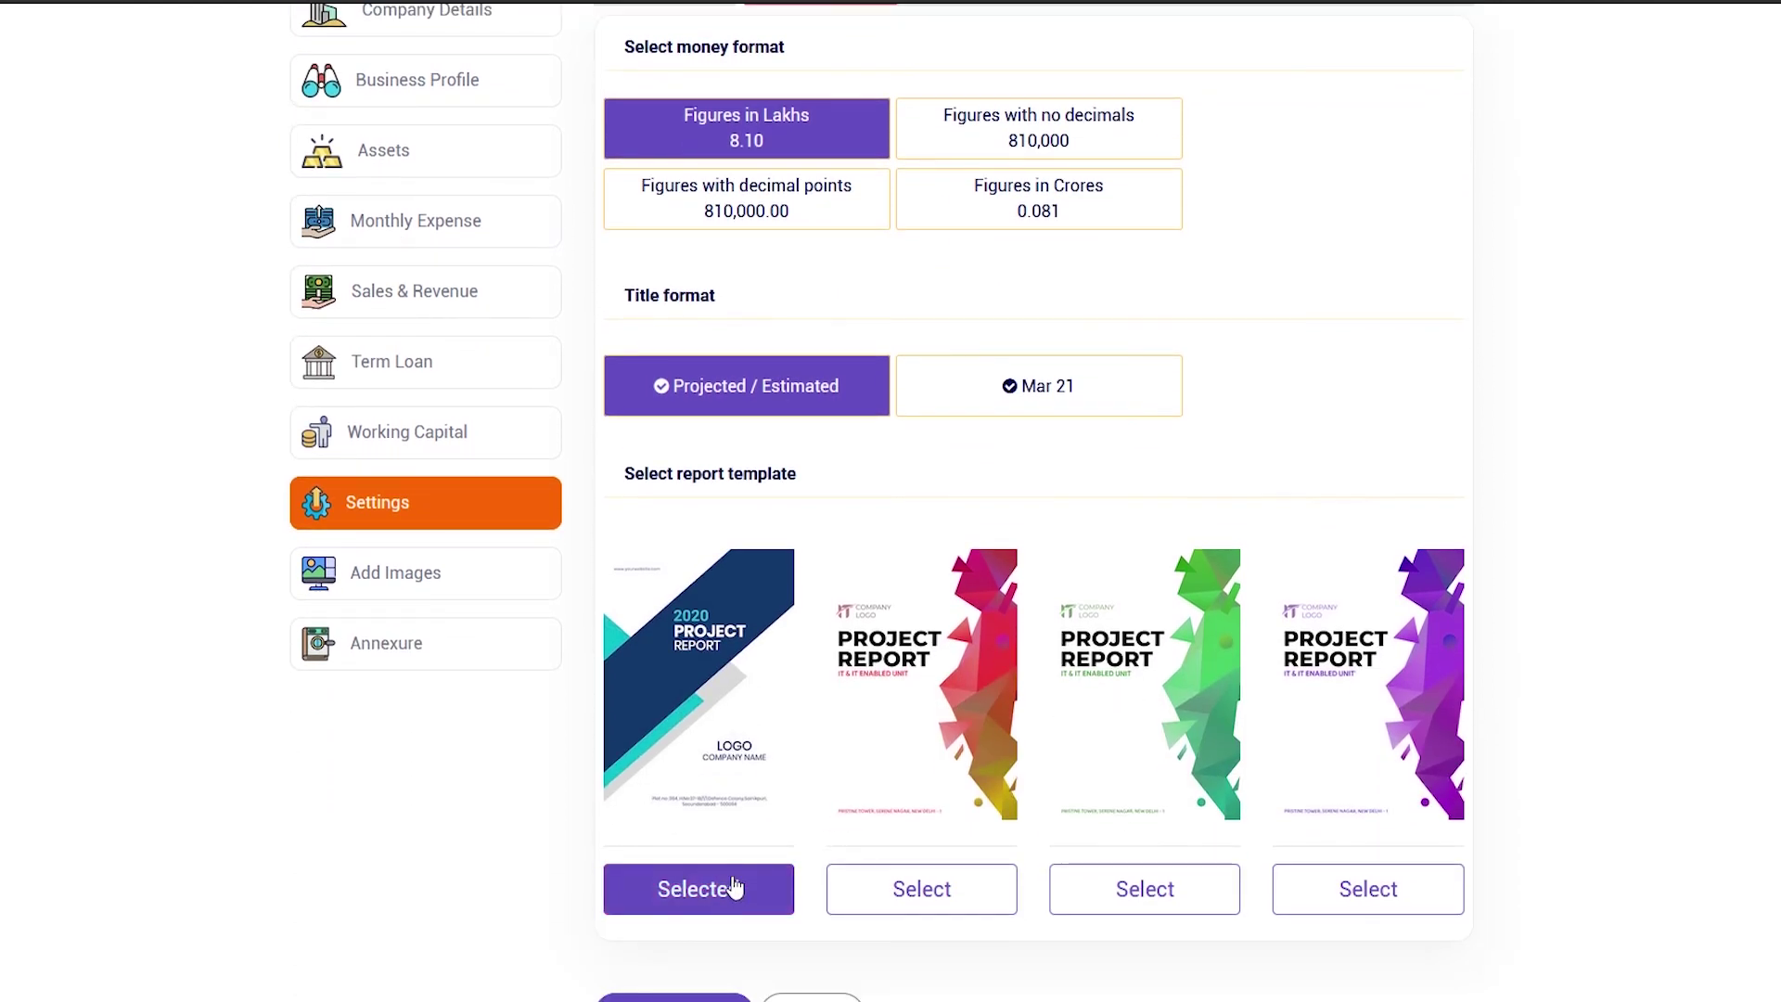
{"action": "scroll", "coordinate": [739, 881], "scroll_direction": "down", "scroll_amount": 1}
{"action": "scroll", "coordinate": [737, 863], "scroll_direction": "down", "scroll_amount": 1}
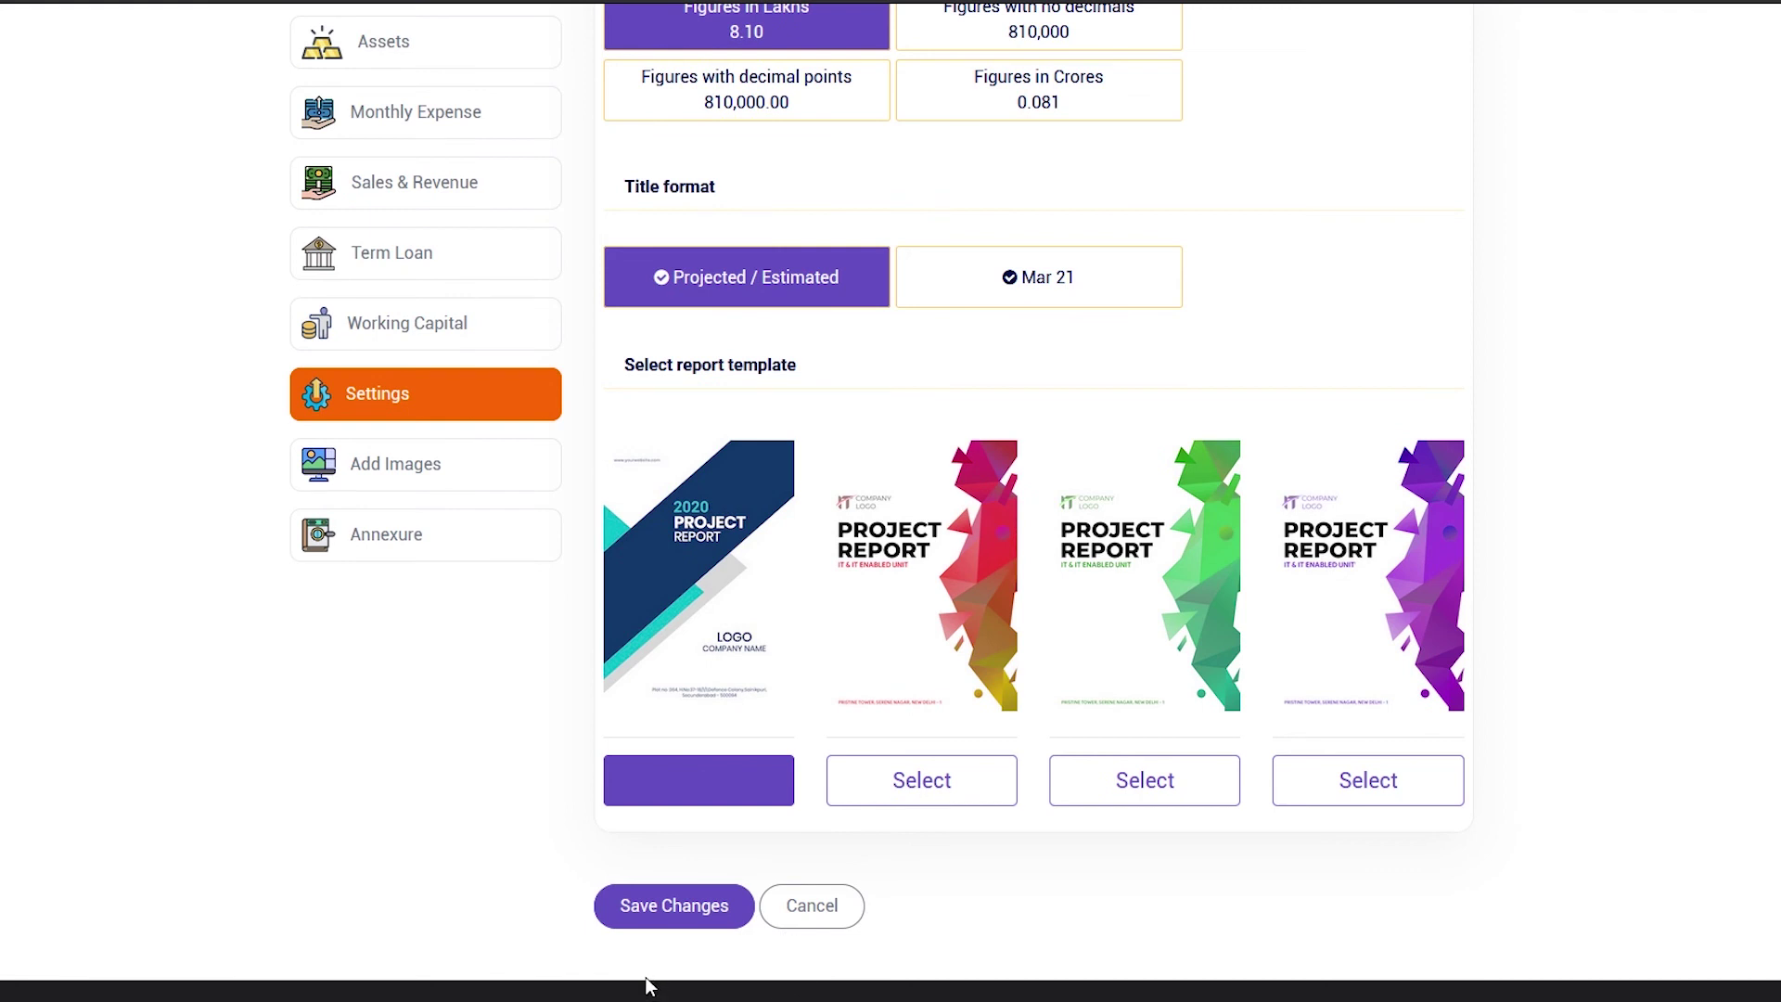
{"action": "left_click", "coordinate": [697, 909]}
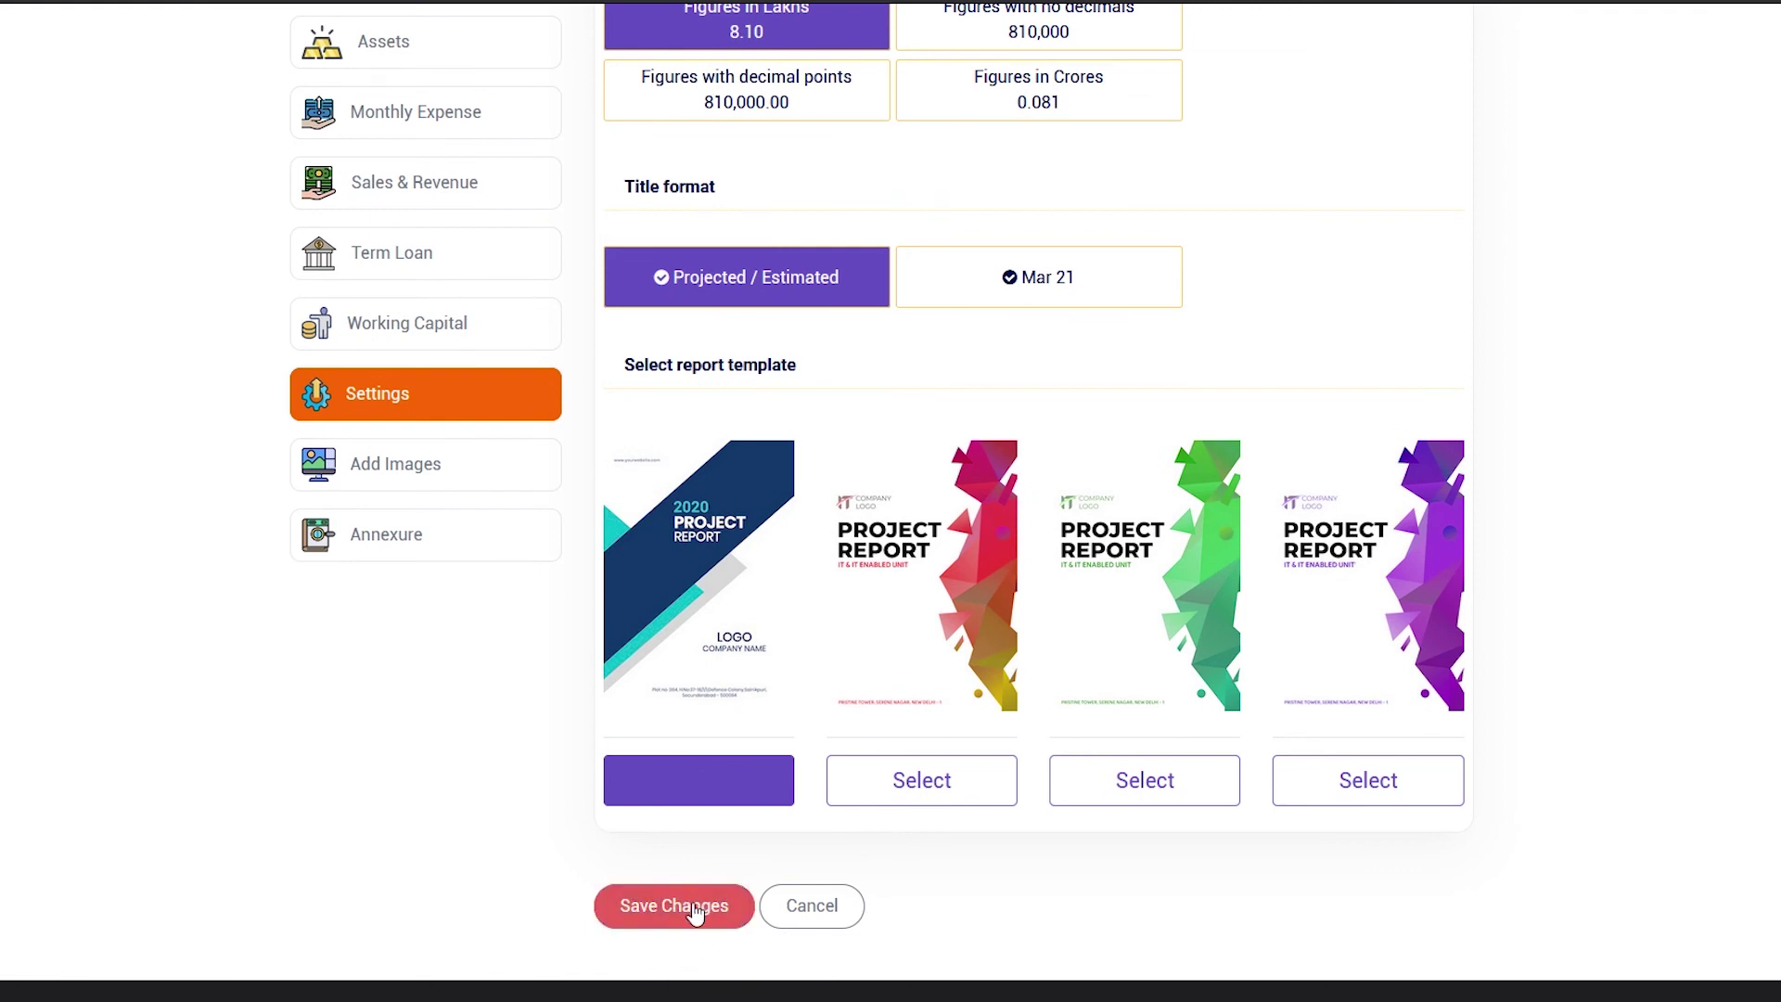
{"action": "left_click", "coordinate": [369, 666]}
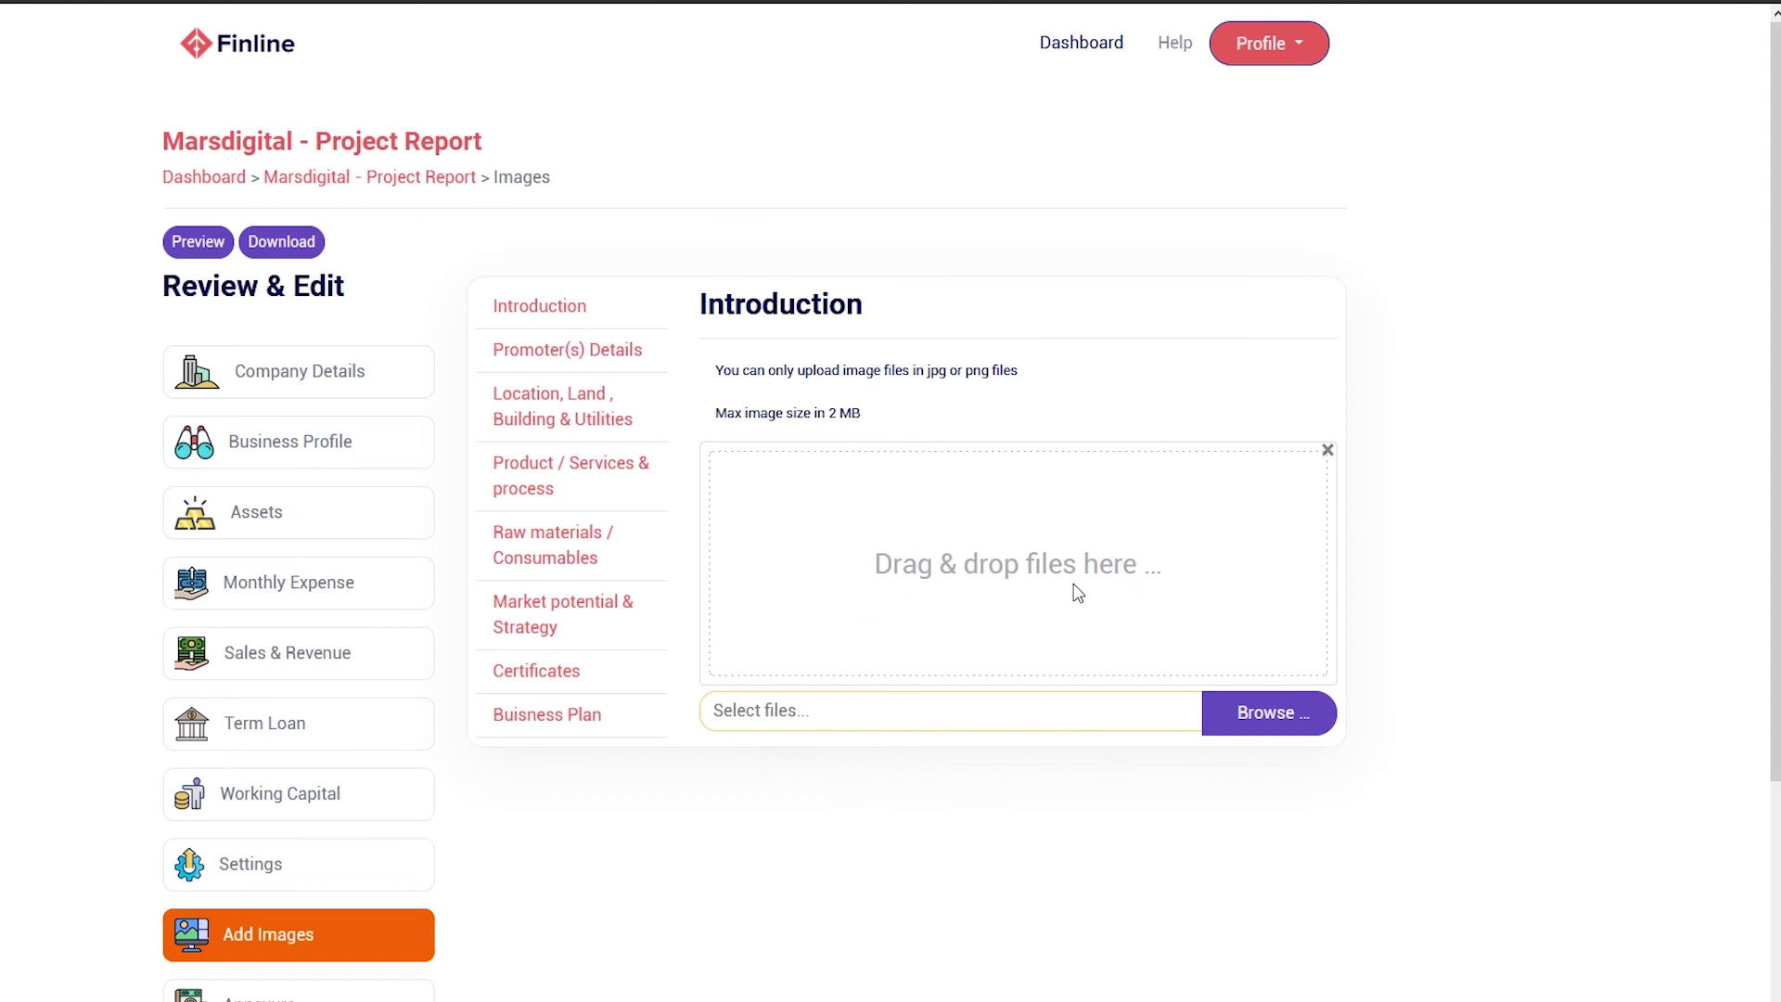
Add pexels-cadeau-maestro-1170412.jpg and pexels-marc-mueller-380769.jpg as Introduction images
{"action": "left_click_drag", "start_coordinate": [854, 873], "coordinate": [1023, 546]}
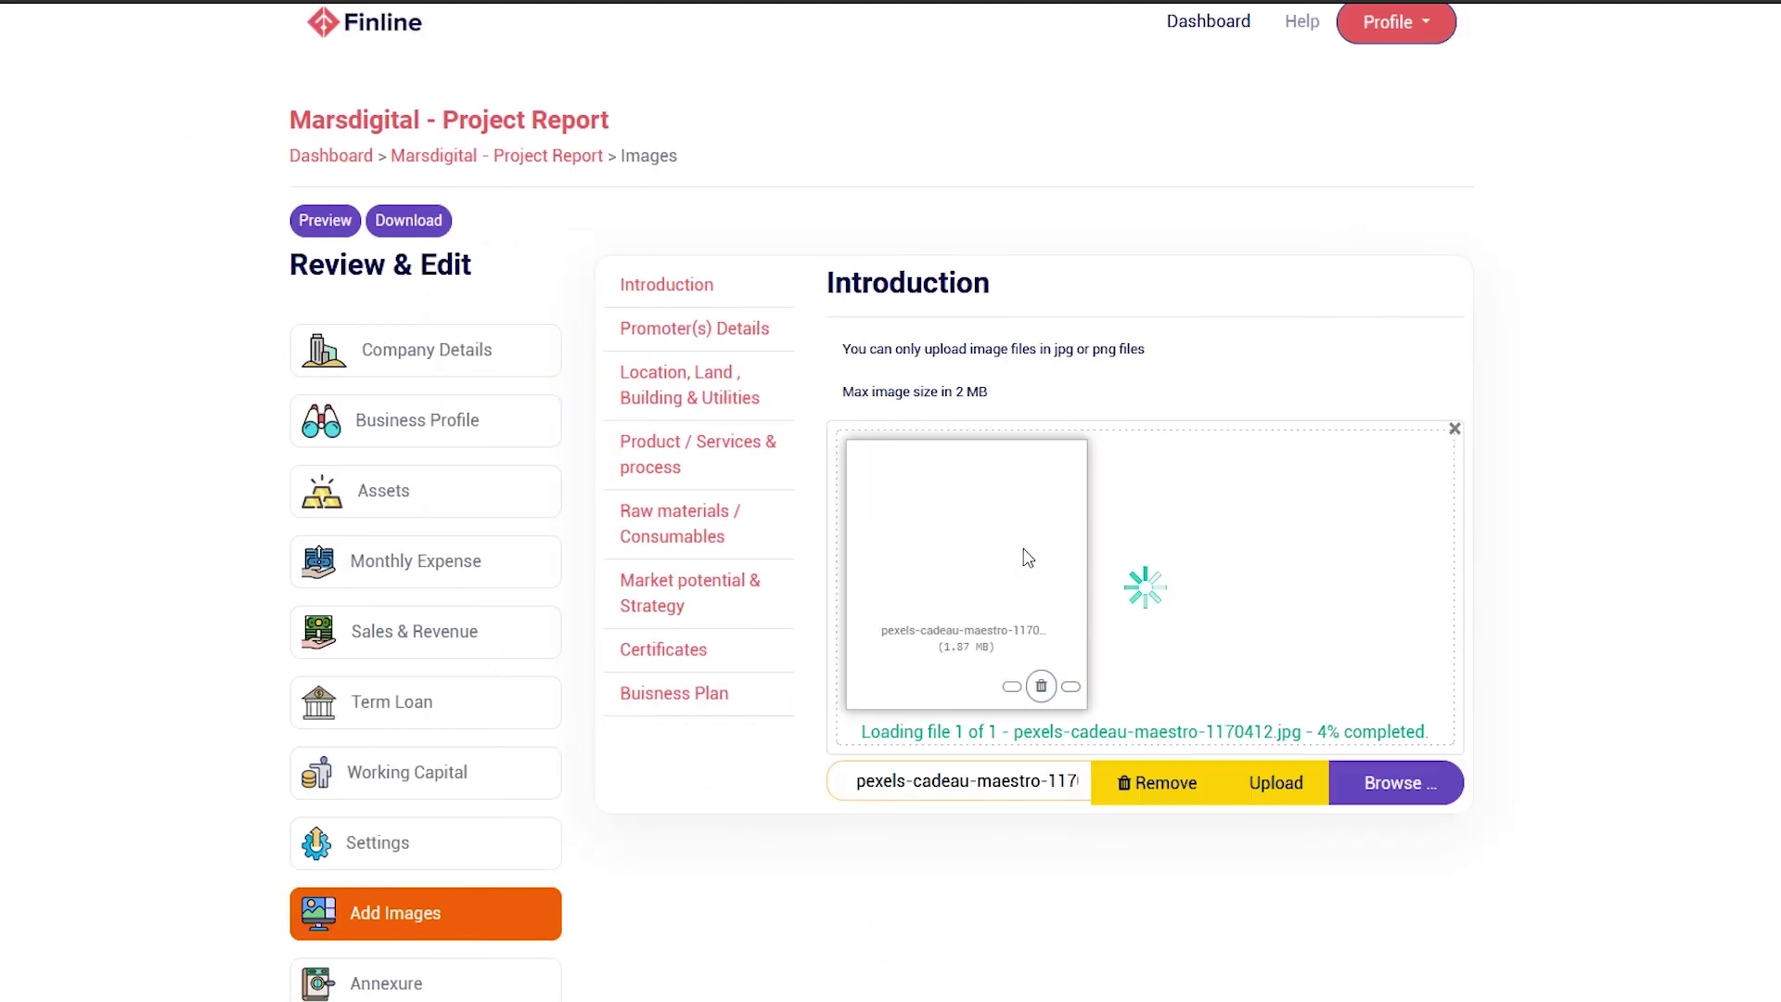
{"action": "left_click", "coordinate": [1391, 757]}
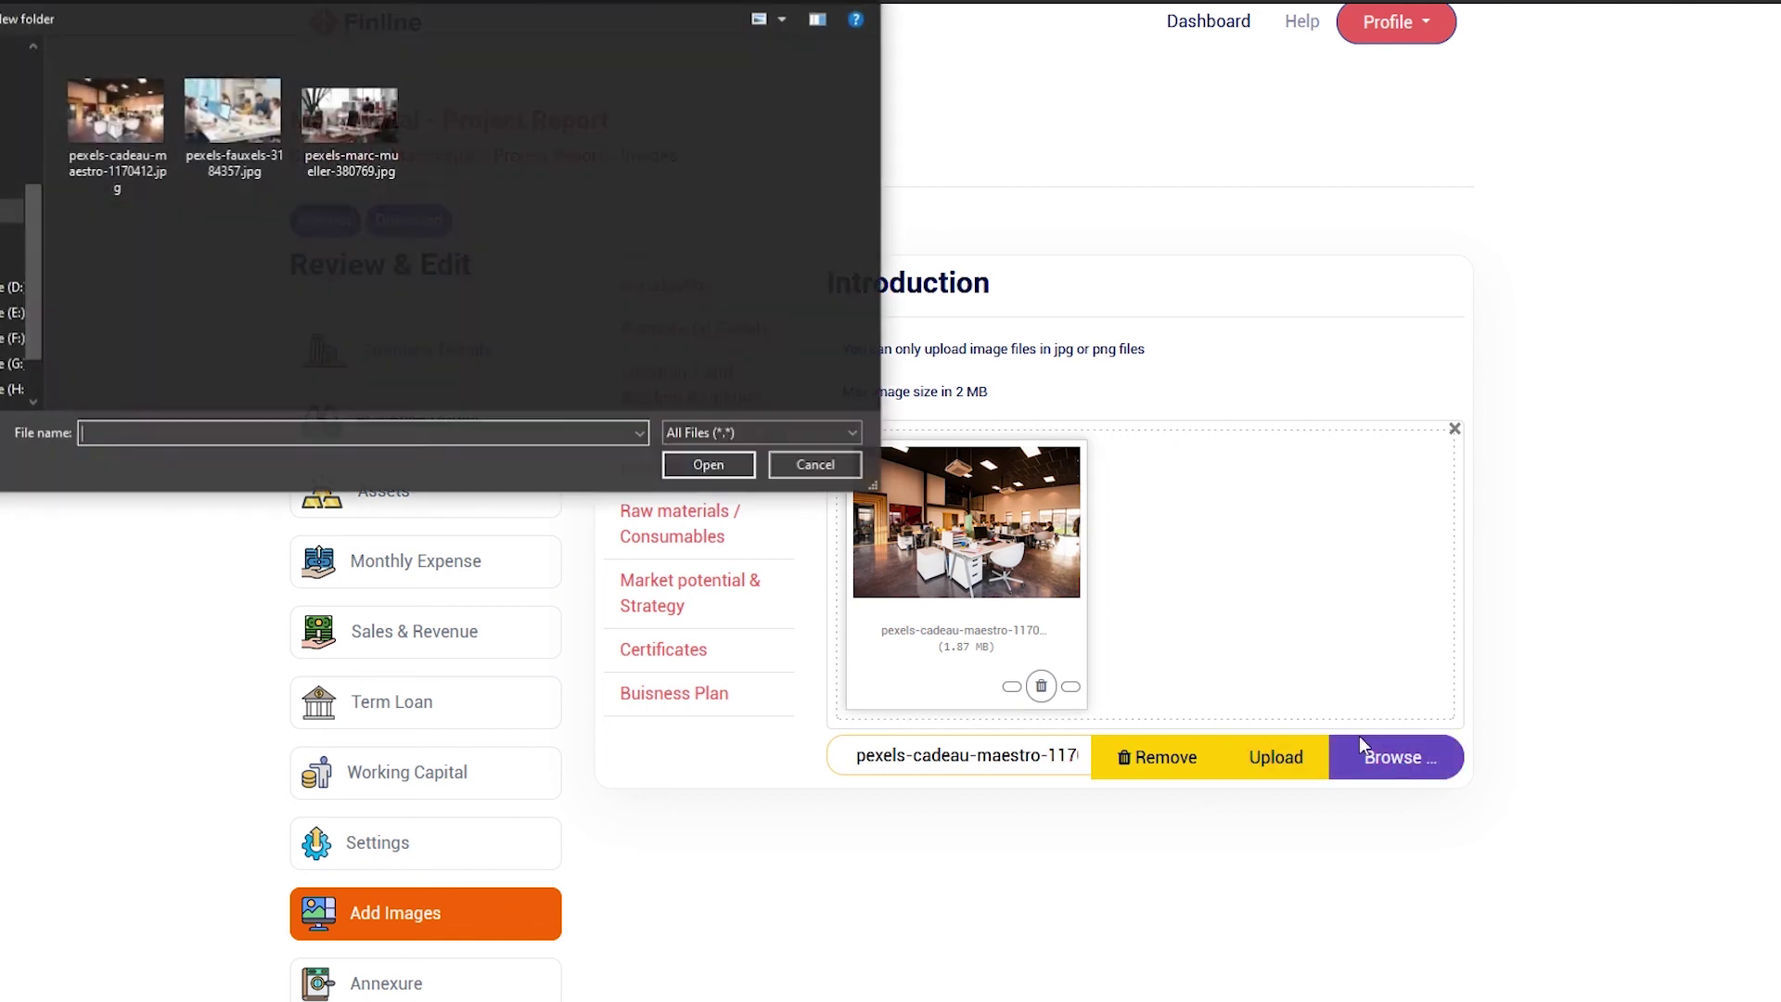
{"action": "left_click", "coordinate": [388, 130]}
{"action": "double_click", "coordinate": [388, 130]}
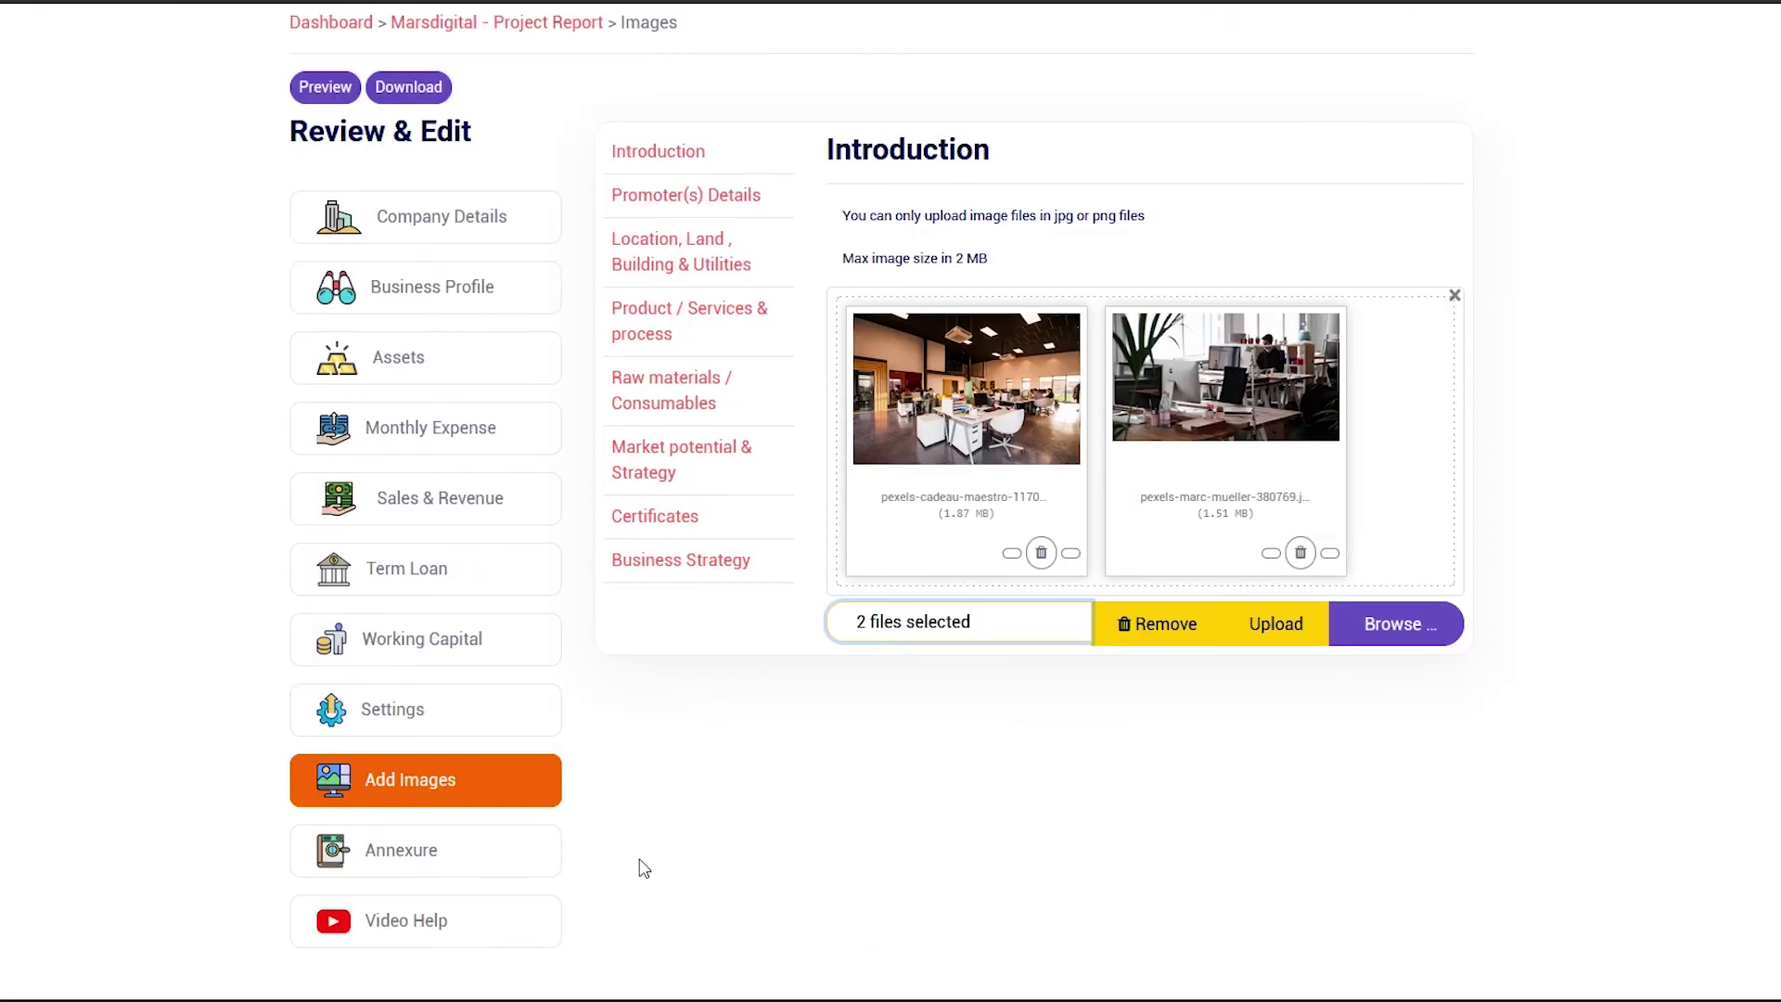
{"action": "left_click", "coordinate": [519, 869]}
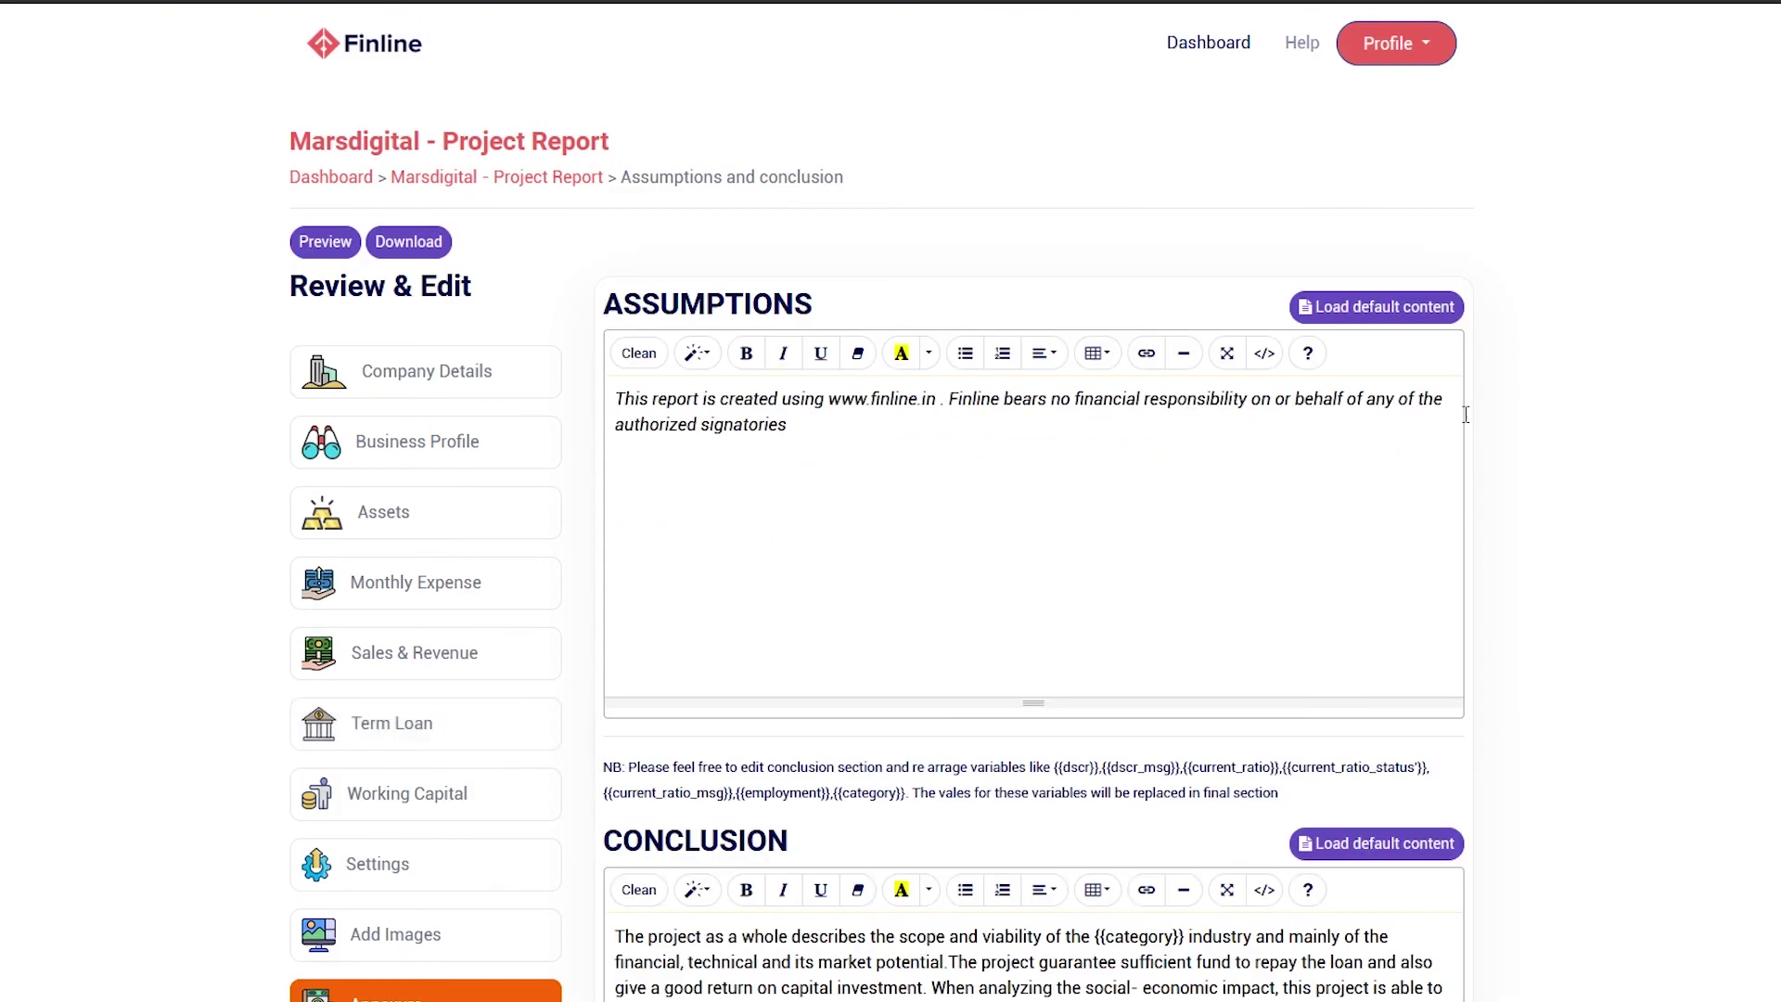
Save the assumptions, conclusion and 'abc' annexure, bringing the report to 100% complete
{"action": "scroll", "coordinate": [1765, 385], "scroll_direction": "down", "scroll_amount": 3}
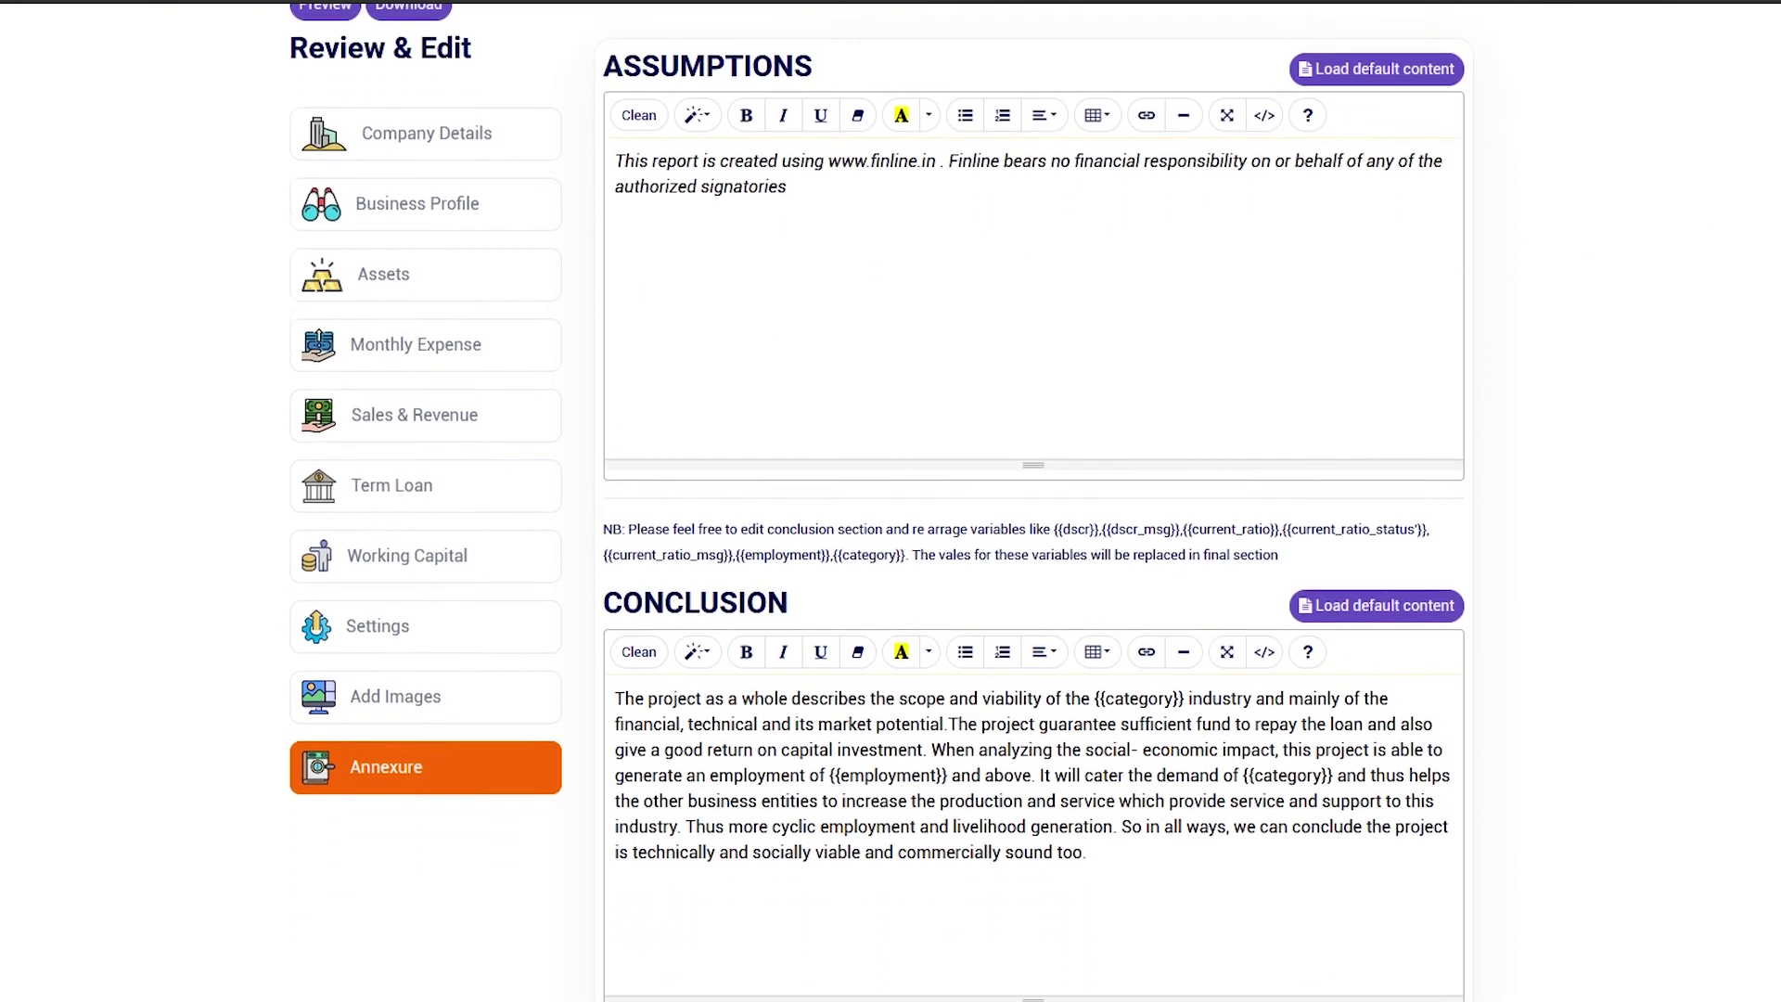
{"action": "scroll", "coordinate": [881, 500], "scroll_direction": "down", "scroll_amount": 1}
{"action": "scroll", "coordinate": [1208, 695], "scroll_direction": "down", "scroll_amount": 3}
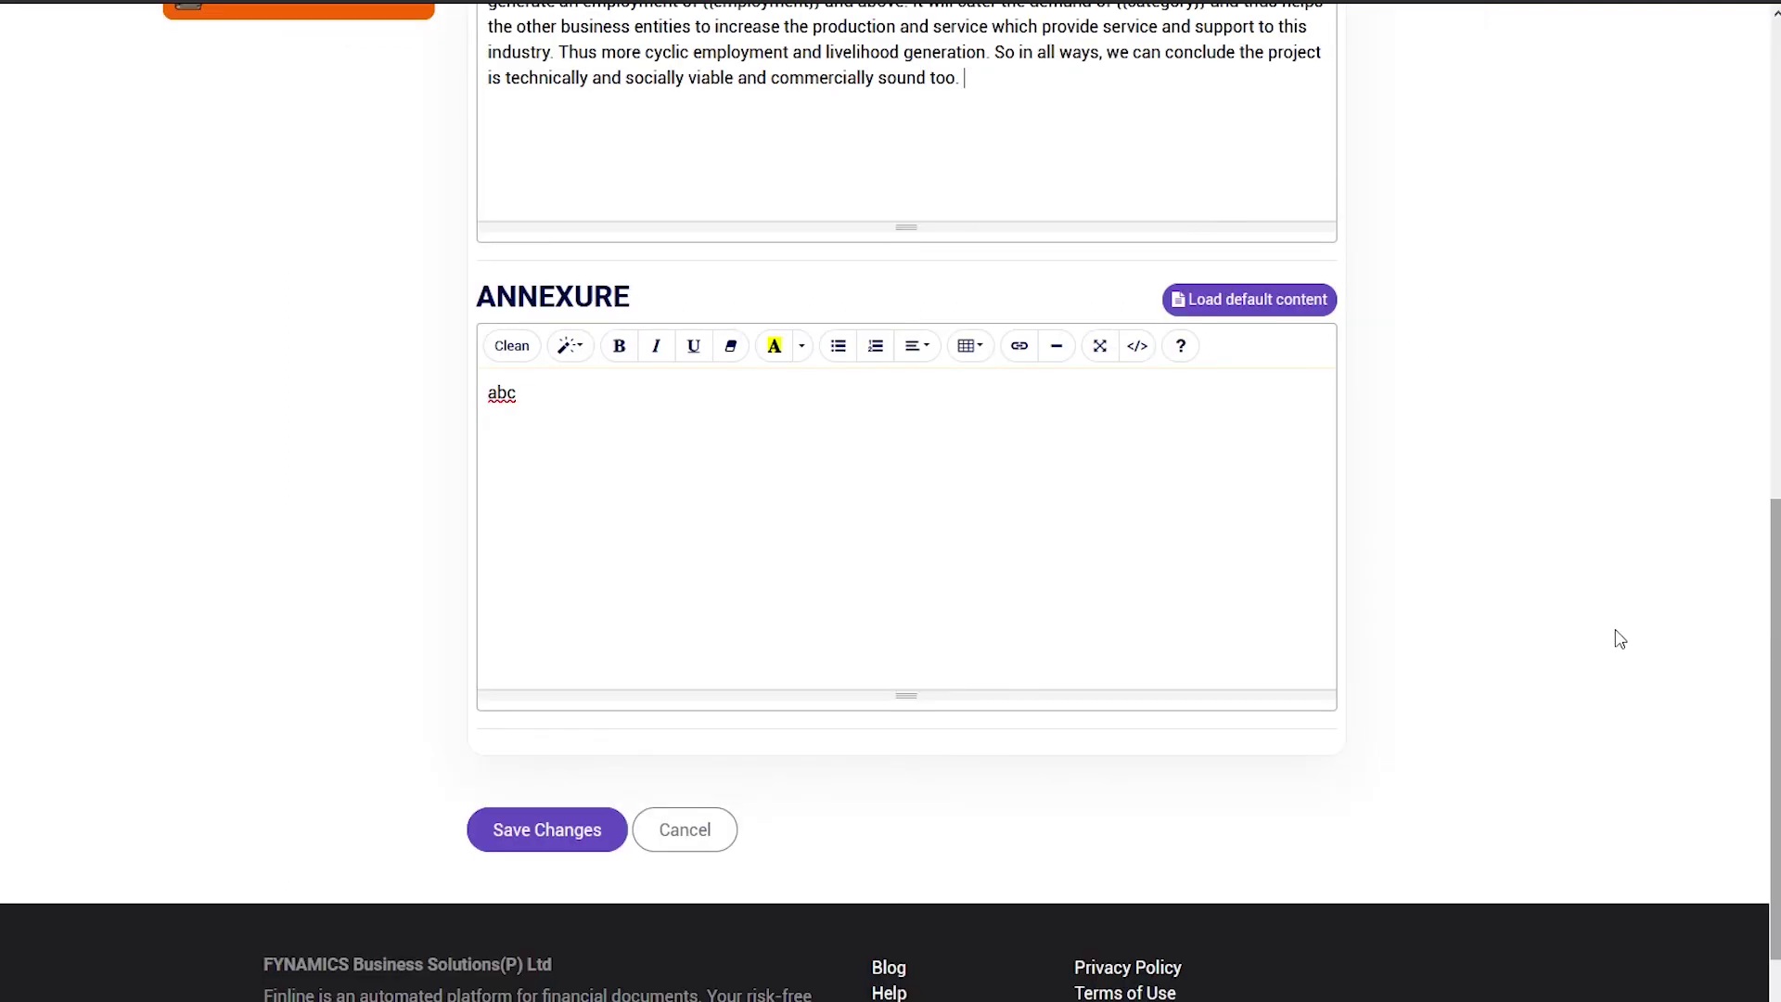
{"action": "left_click", "coordinate": [548, 831]}
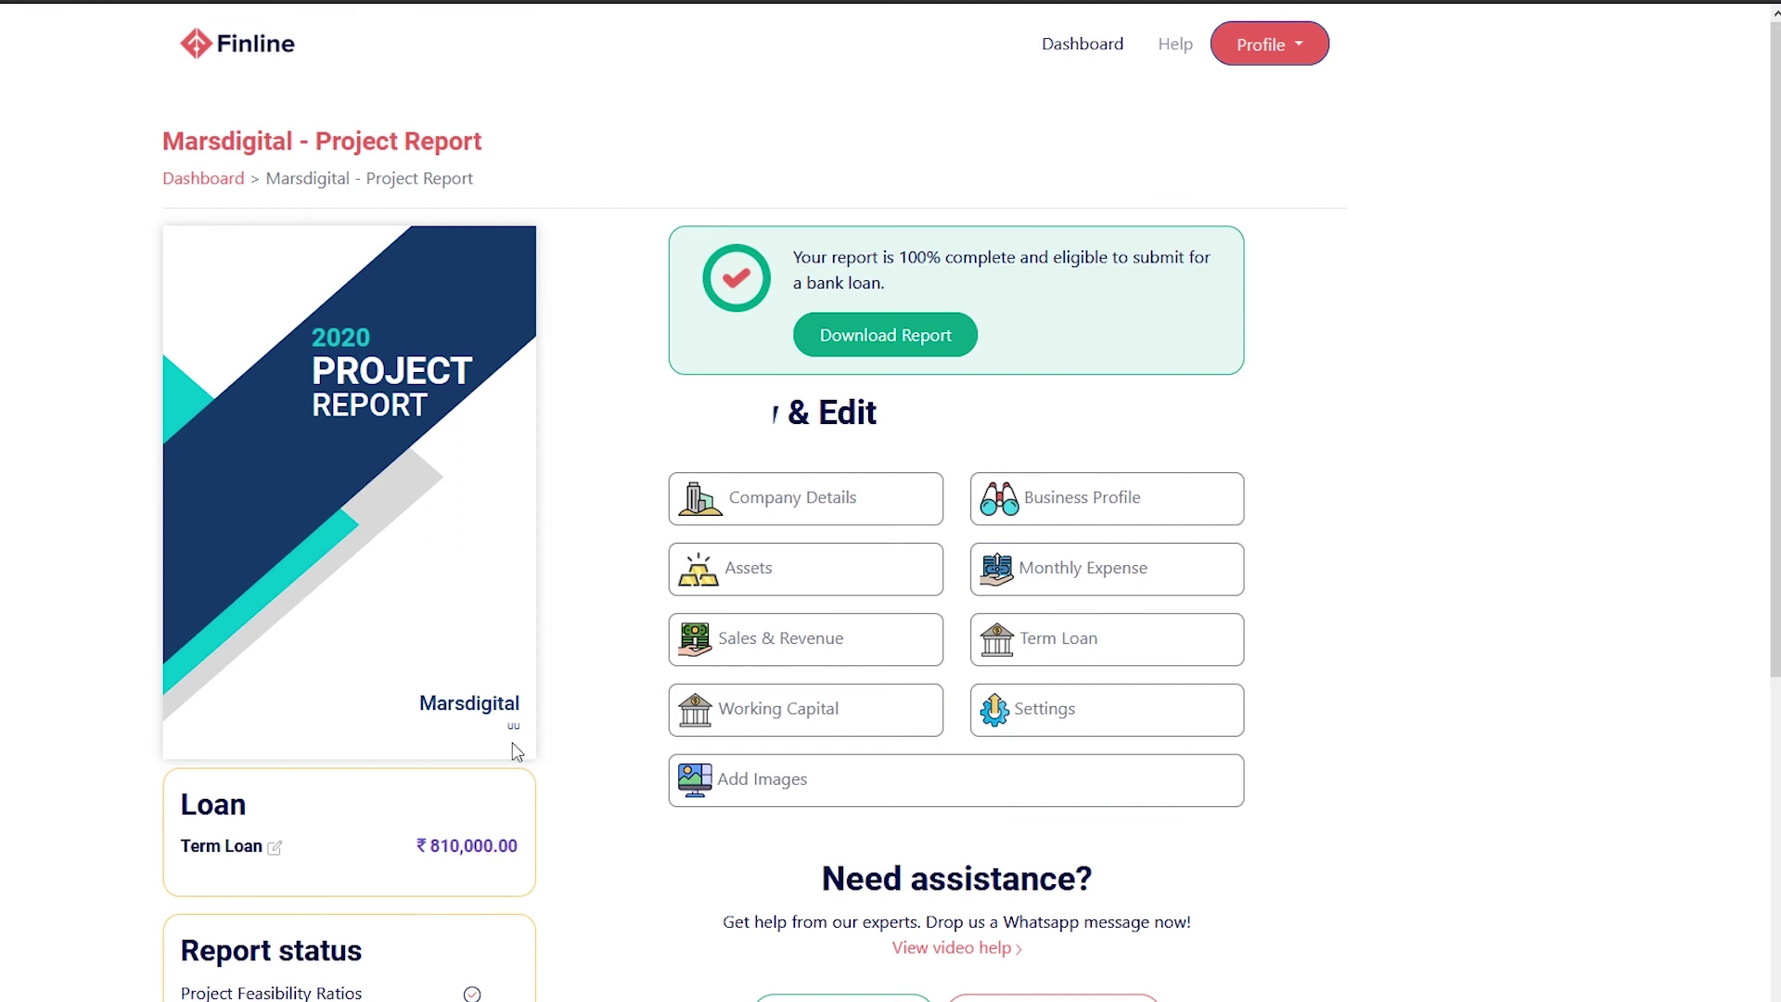
Try the Chat with expert and WhatsApp us options, then return to Company Details
{"action": "scroll", "coordinate": [616, 318], "scroll_direction": "down", "scroll_amount": 1}
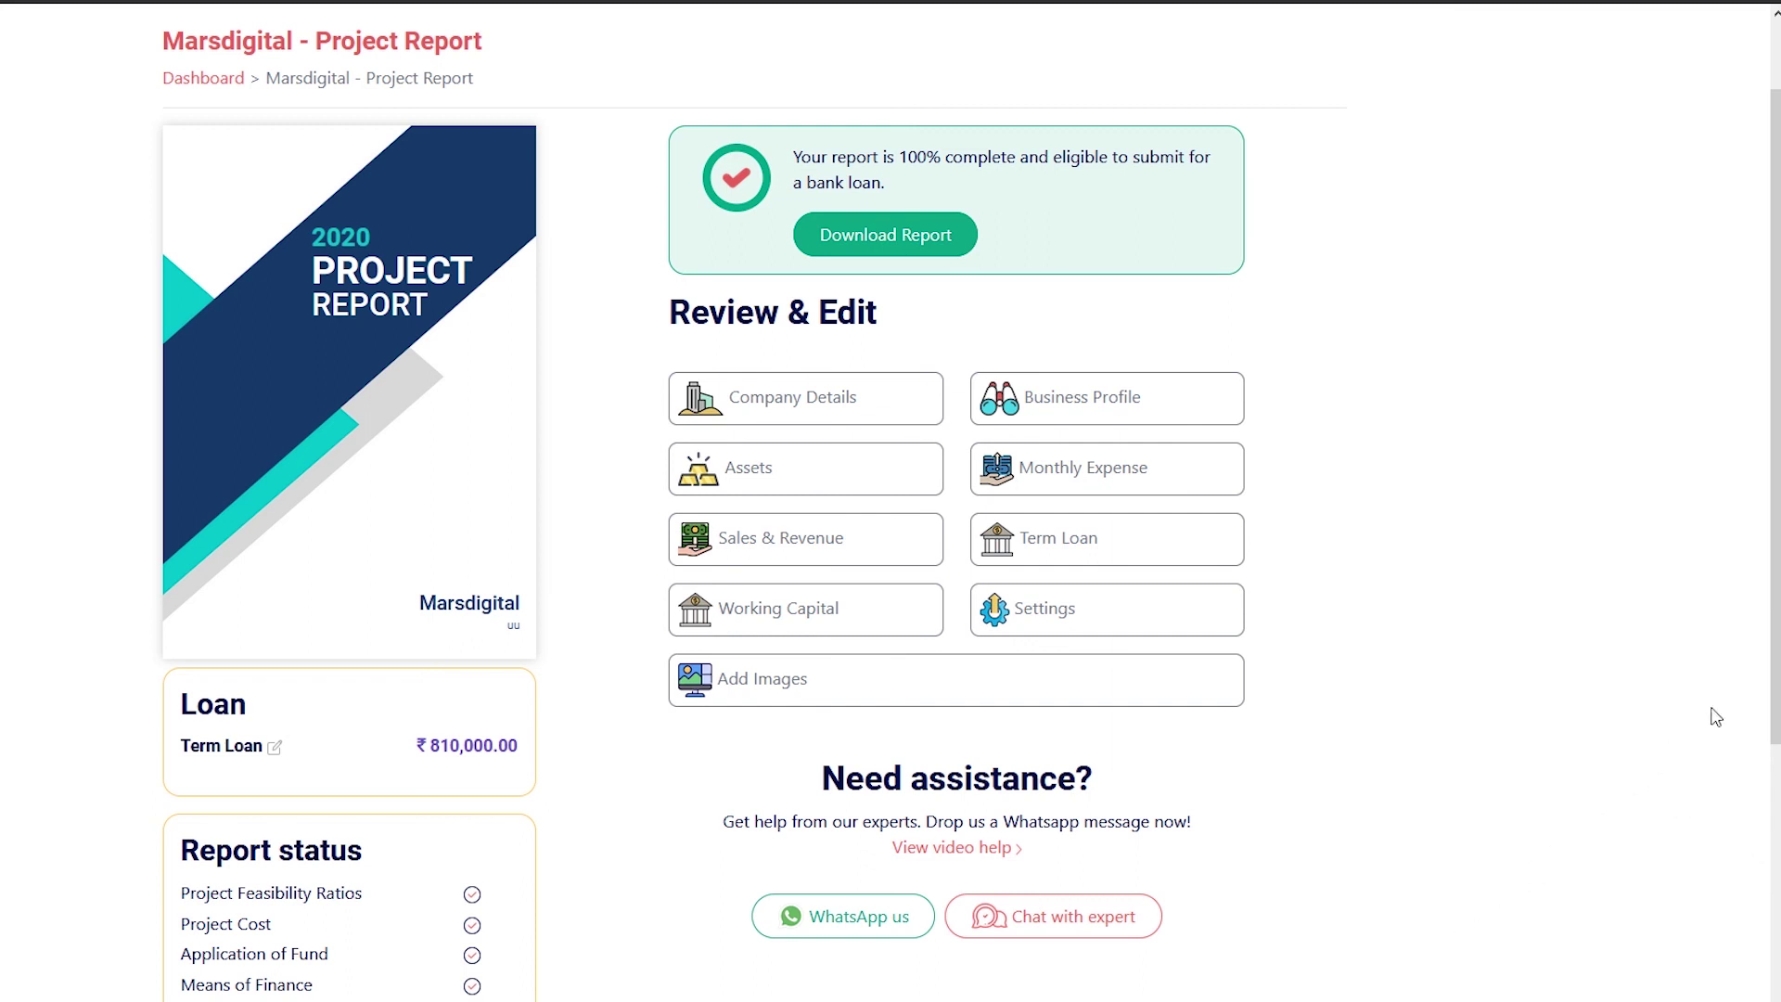
{"action": "scroll", "coordinate": [1577, 742], "scroll_direction": "down", "scroll_amount": 2}
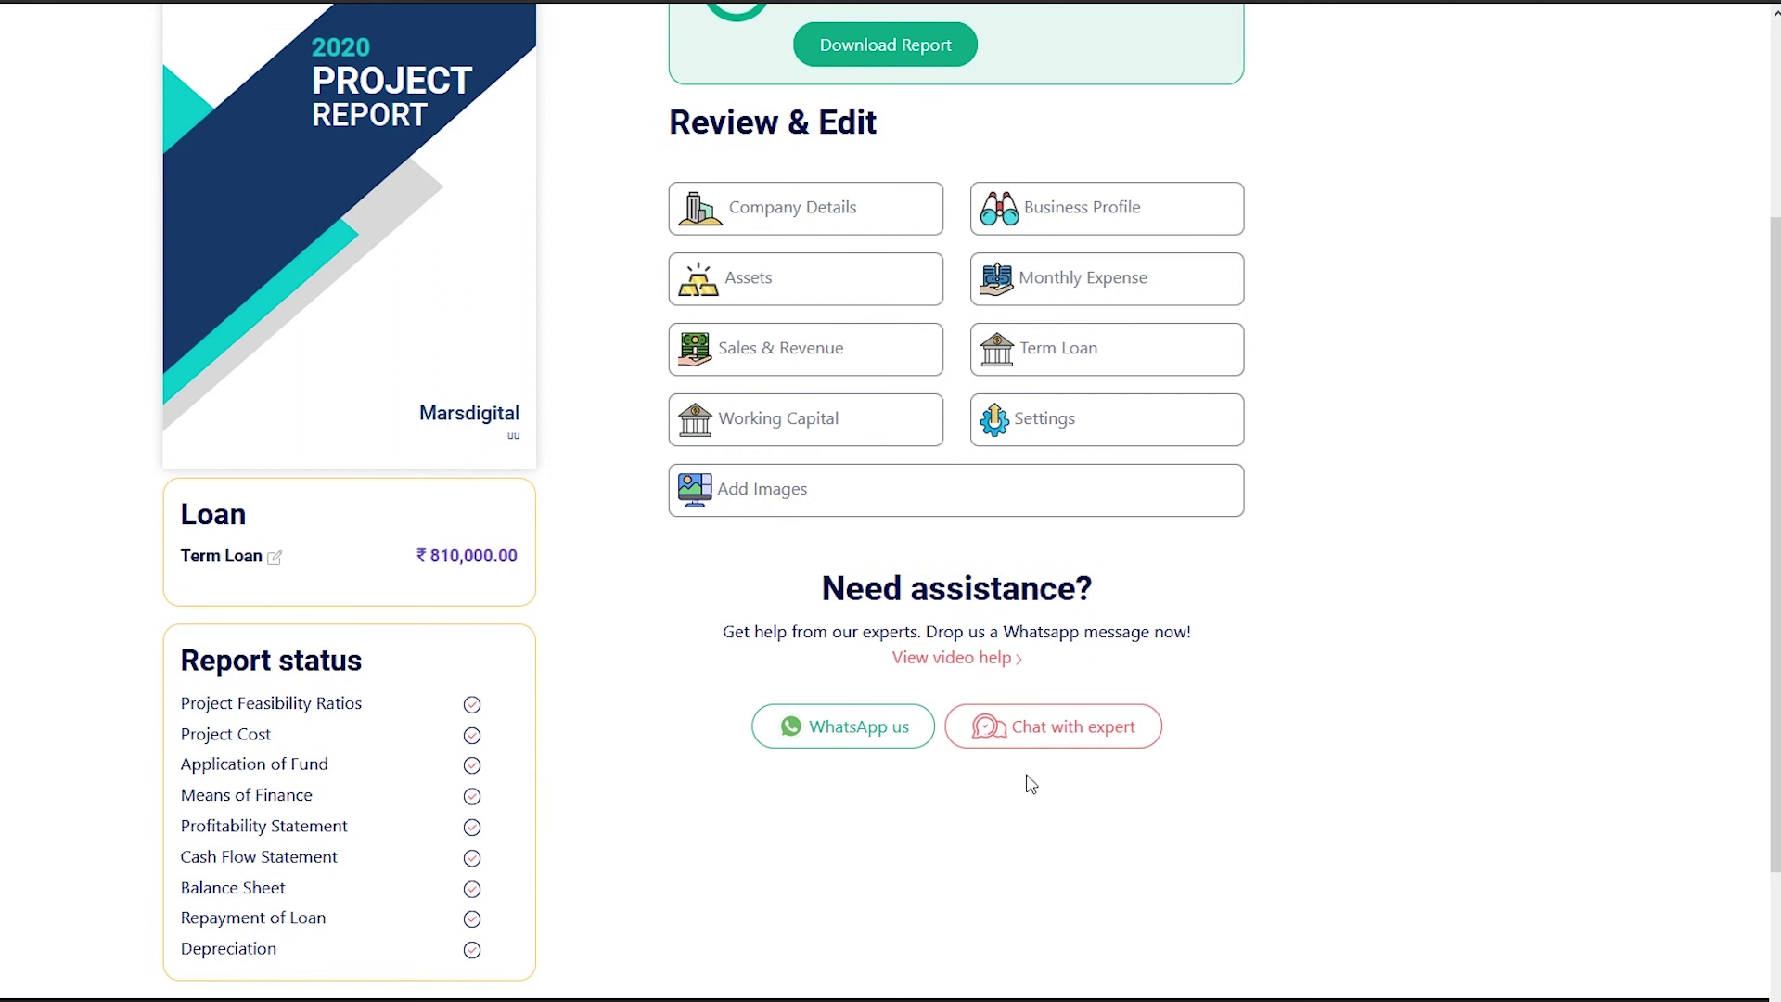
{"action": "left_click", "coordinate": [1098, 737]}
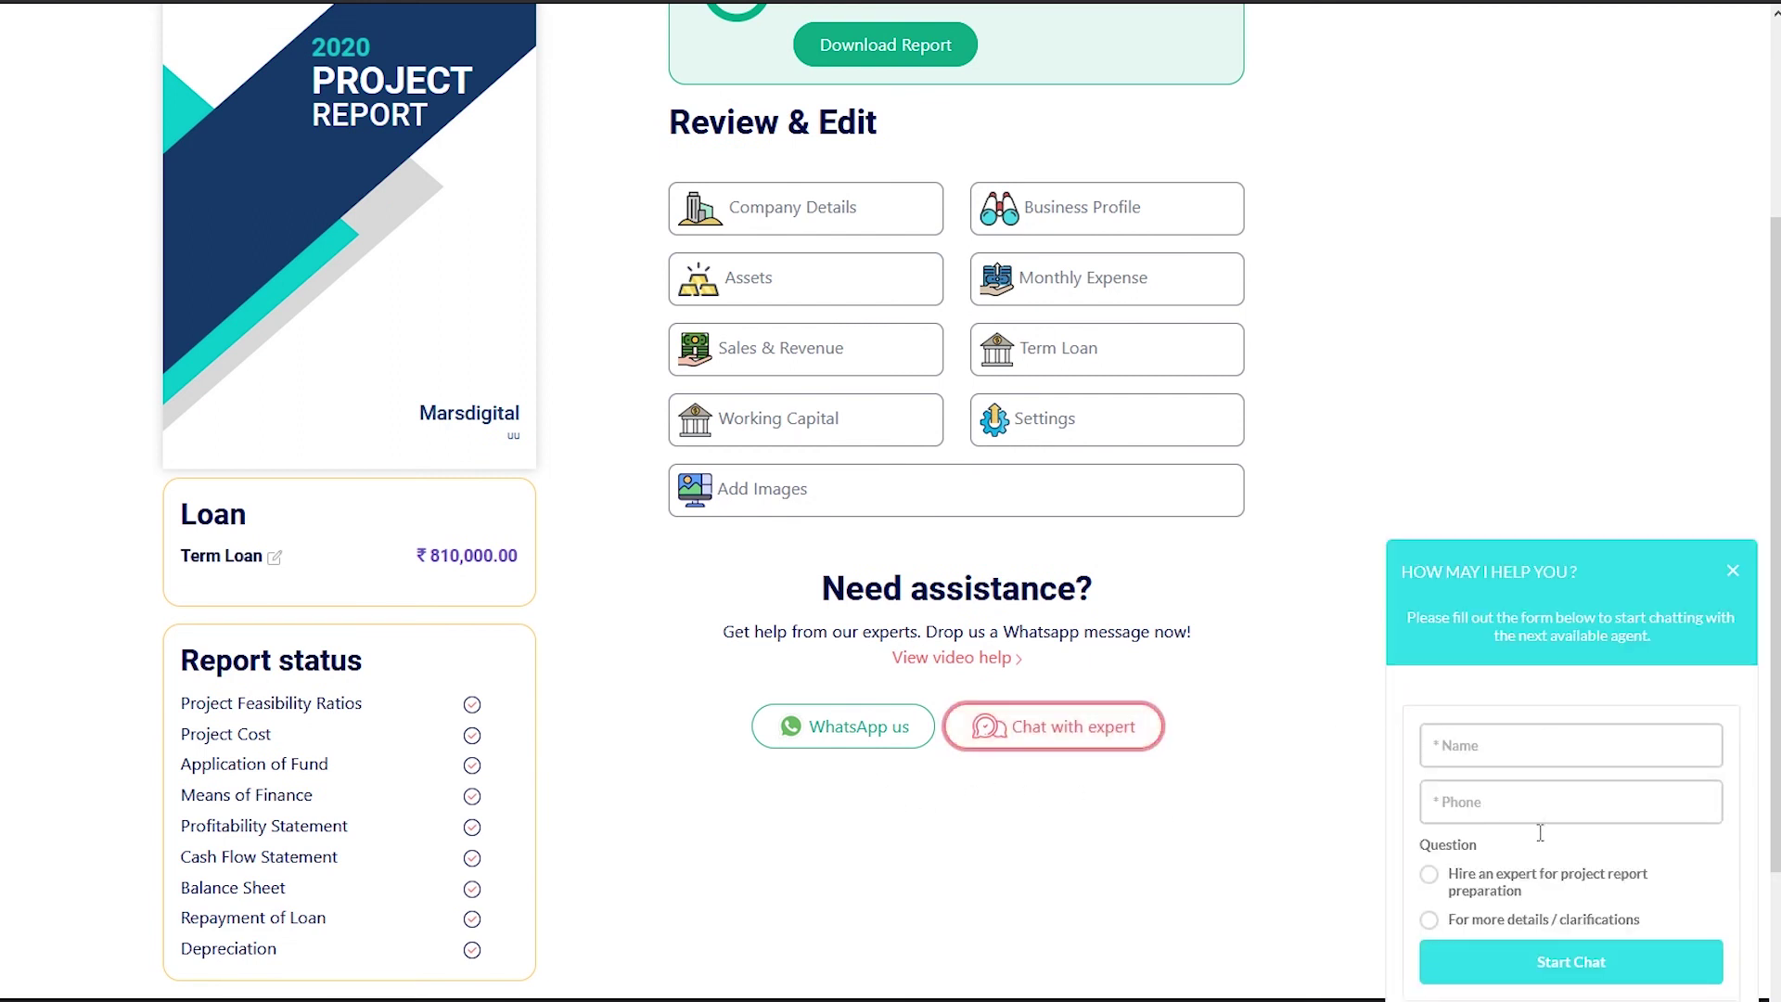
{"action": "left_click", "coordinate": [861, 738]}
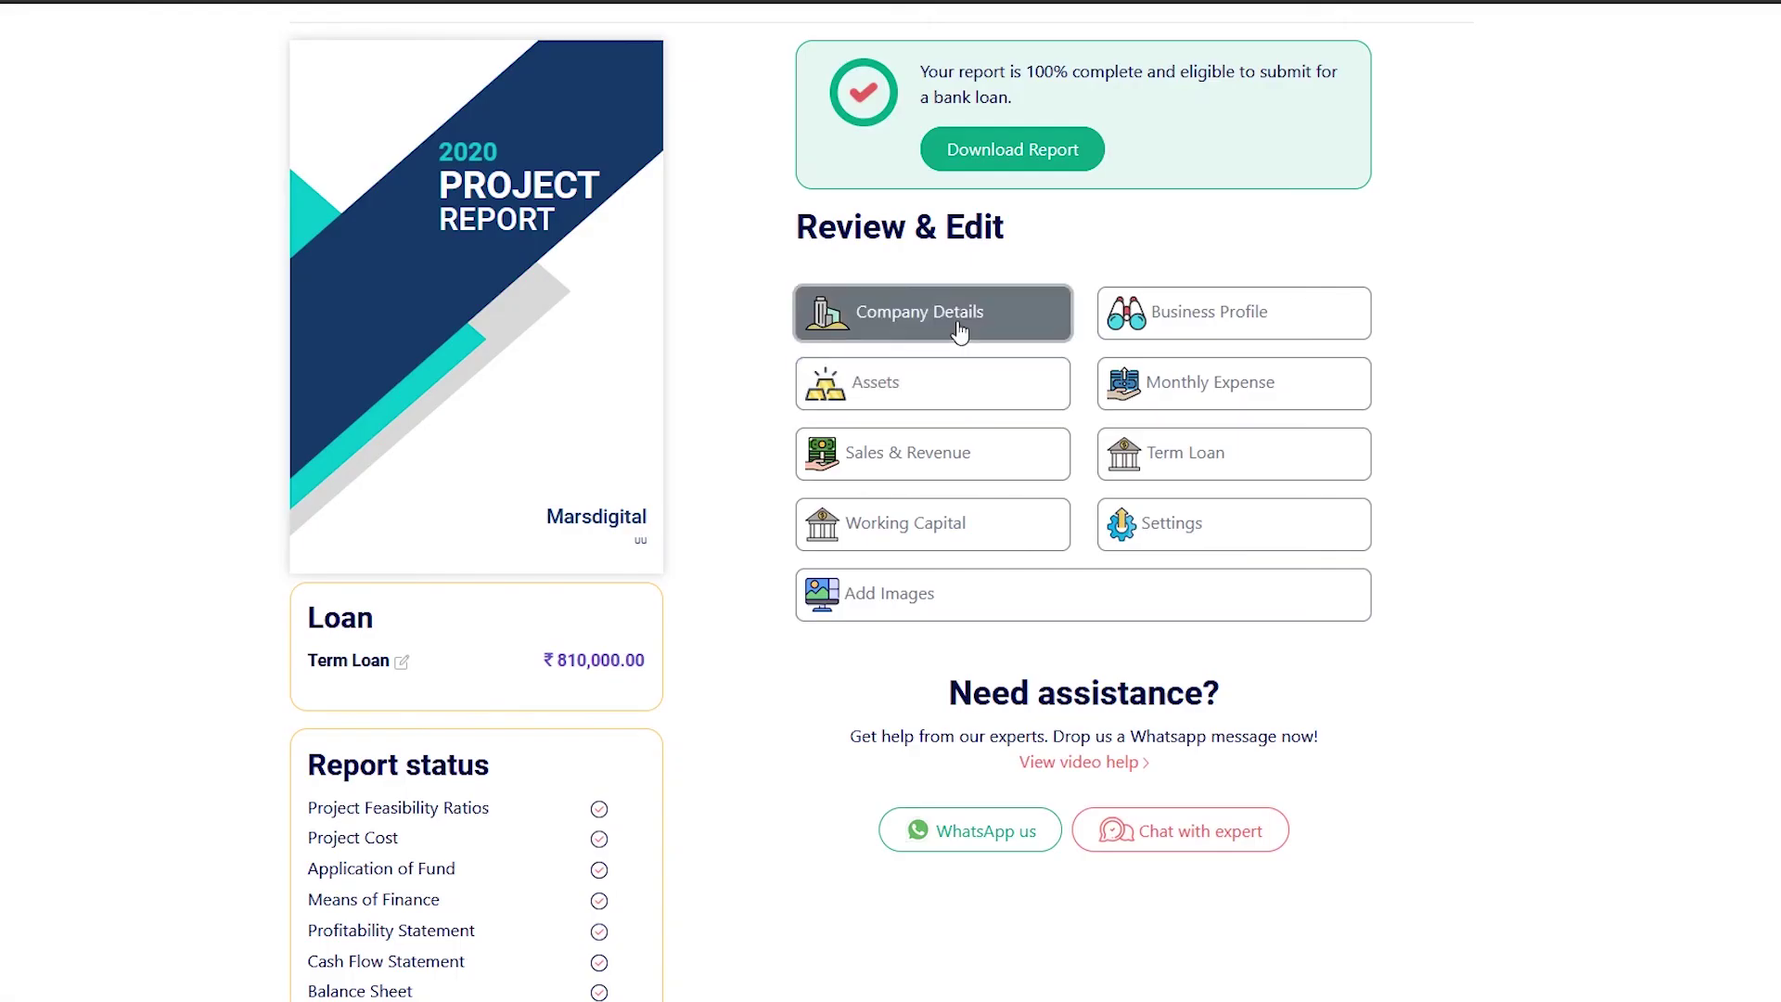
{"action": "left_click", "coordinate": [934, 306]}
{"action": "scroll", "coordinate": [890, 501], "scroll_direction": "down", "scroll_amount": 1}
Browse the Business Profile, Working Capital, Annexure and Company Details sections of the report
{"action": "scroll", "coordinate": [1372, 263], "scroll_direction": "up", "scroll_amount": 1}
{"action": "left_click", "coordinate": [278, 250]}
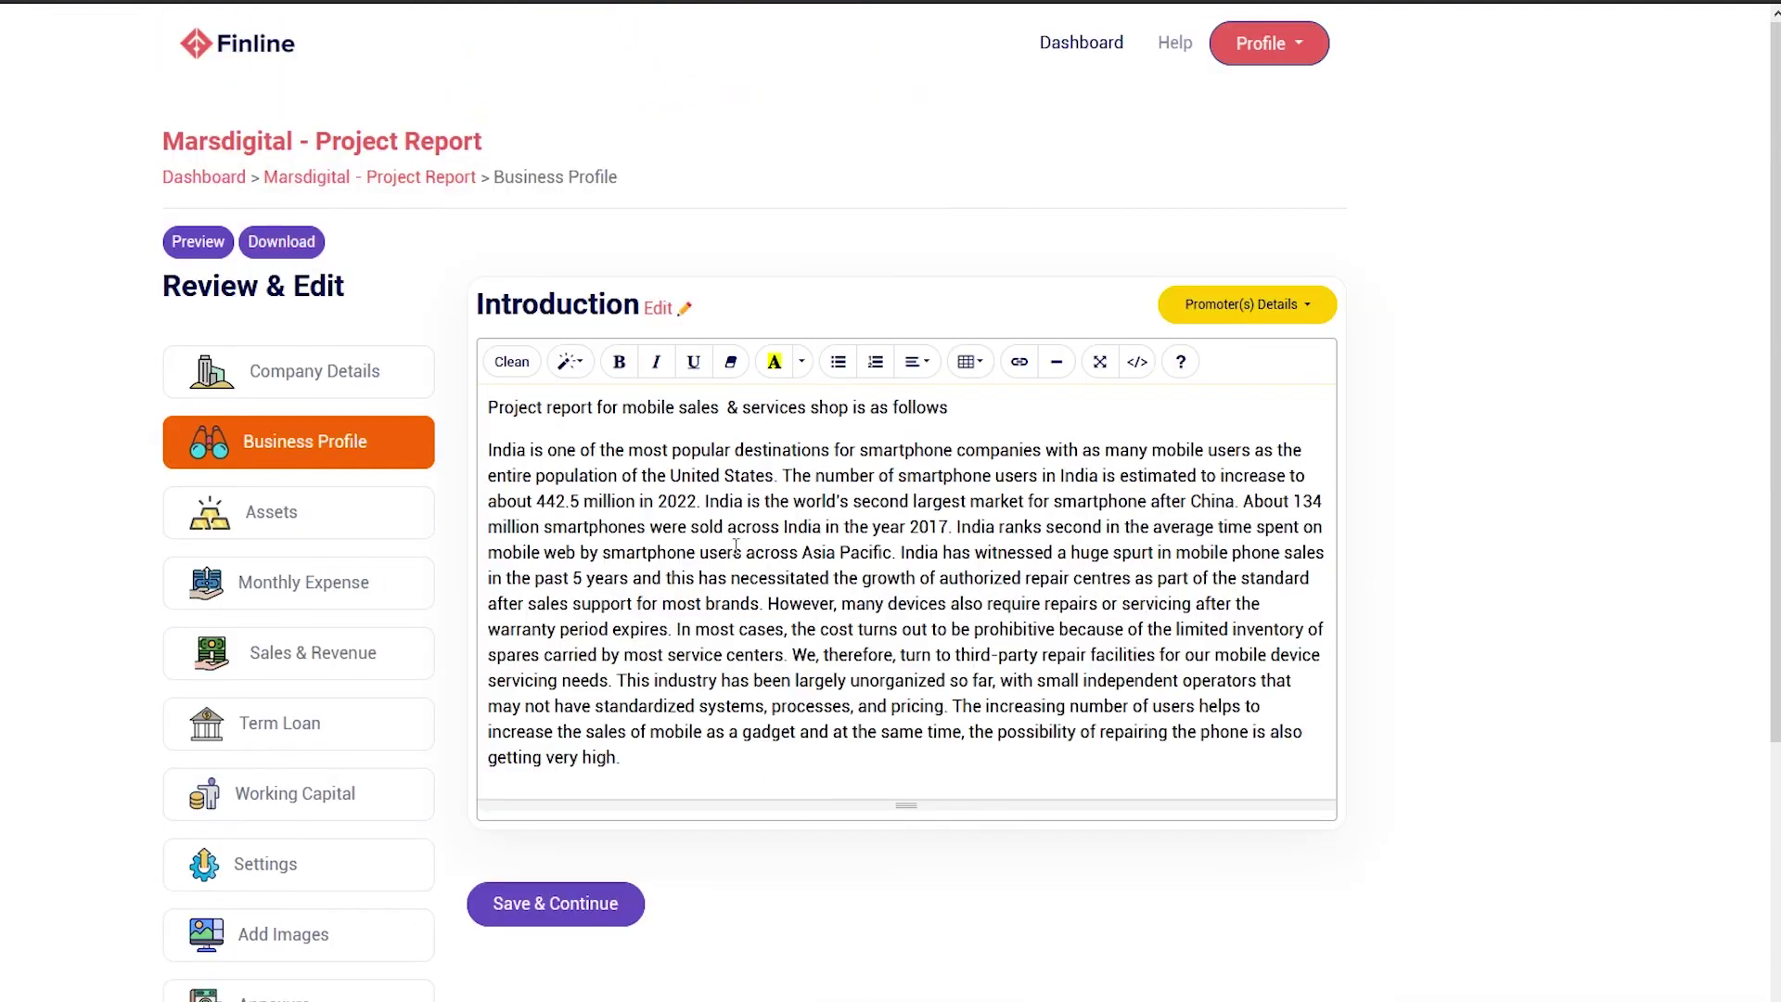
{"action": "left_click", "coordinate": [804, 360]}
{"action": "left_click", "coordinate": [805, 358]}
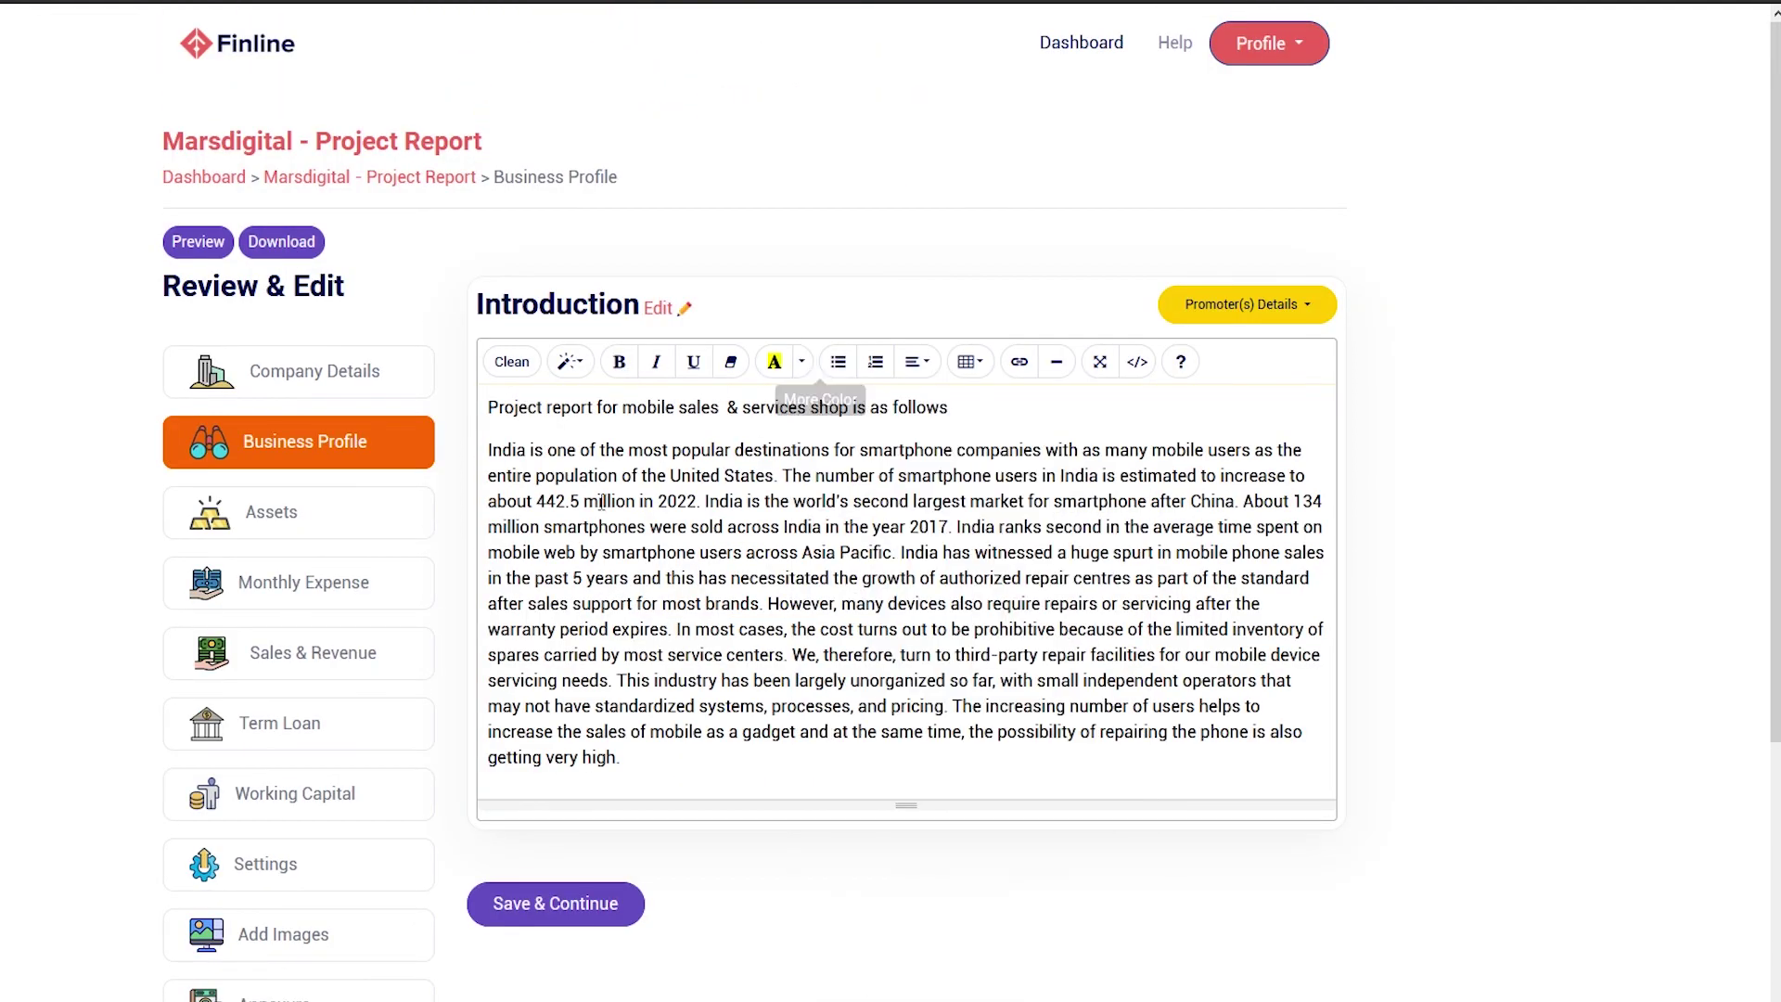
{"action": "left_click", "coordinate": [295, 793]}
{"action": "scroll", "coordinate": [353, 705], "scroll_direction": "down", "scroll_amount": 3}
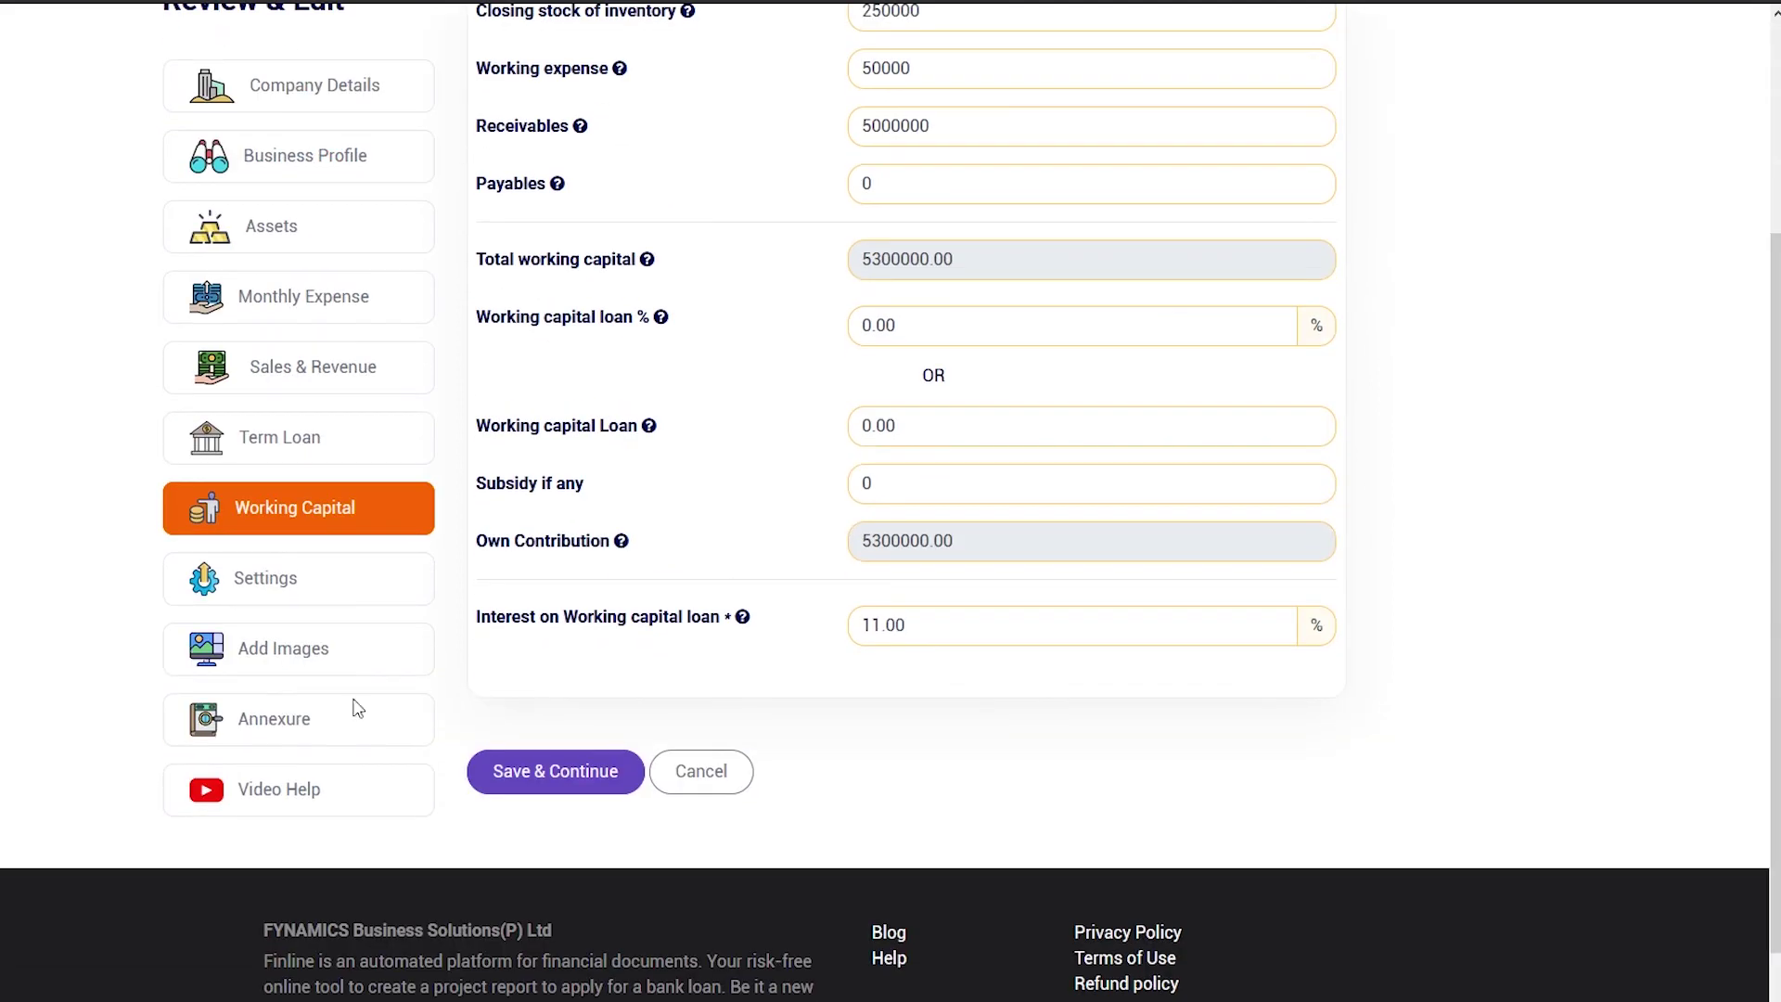
{"action": "left_click", "coordinate": [353, 720]}
{"action": "scroll", "coordinate": [271, 358], "scroll_direction": "up", "scroll_amount": 2}
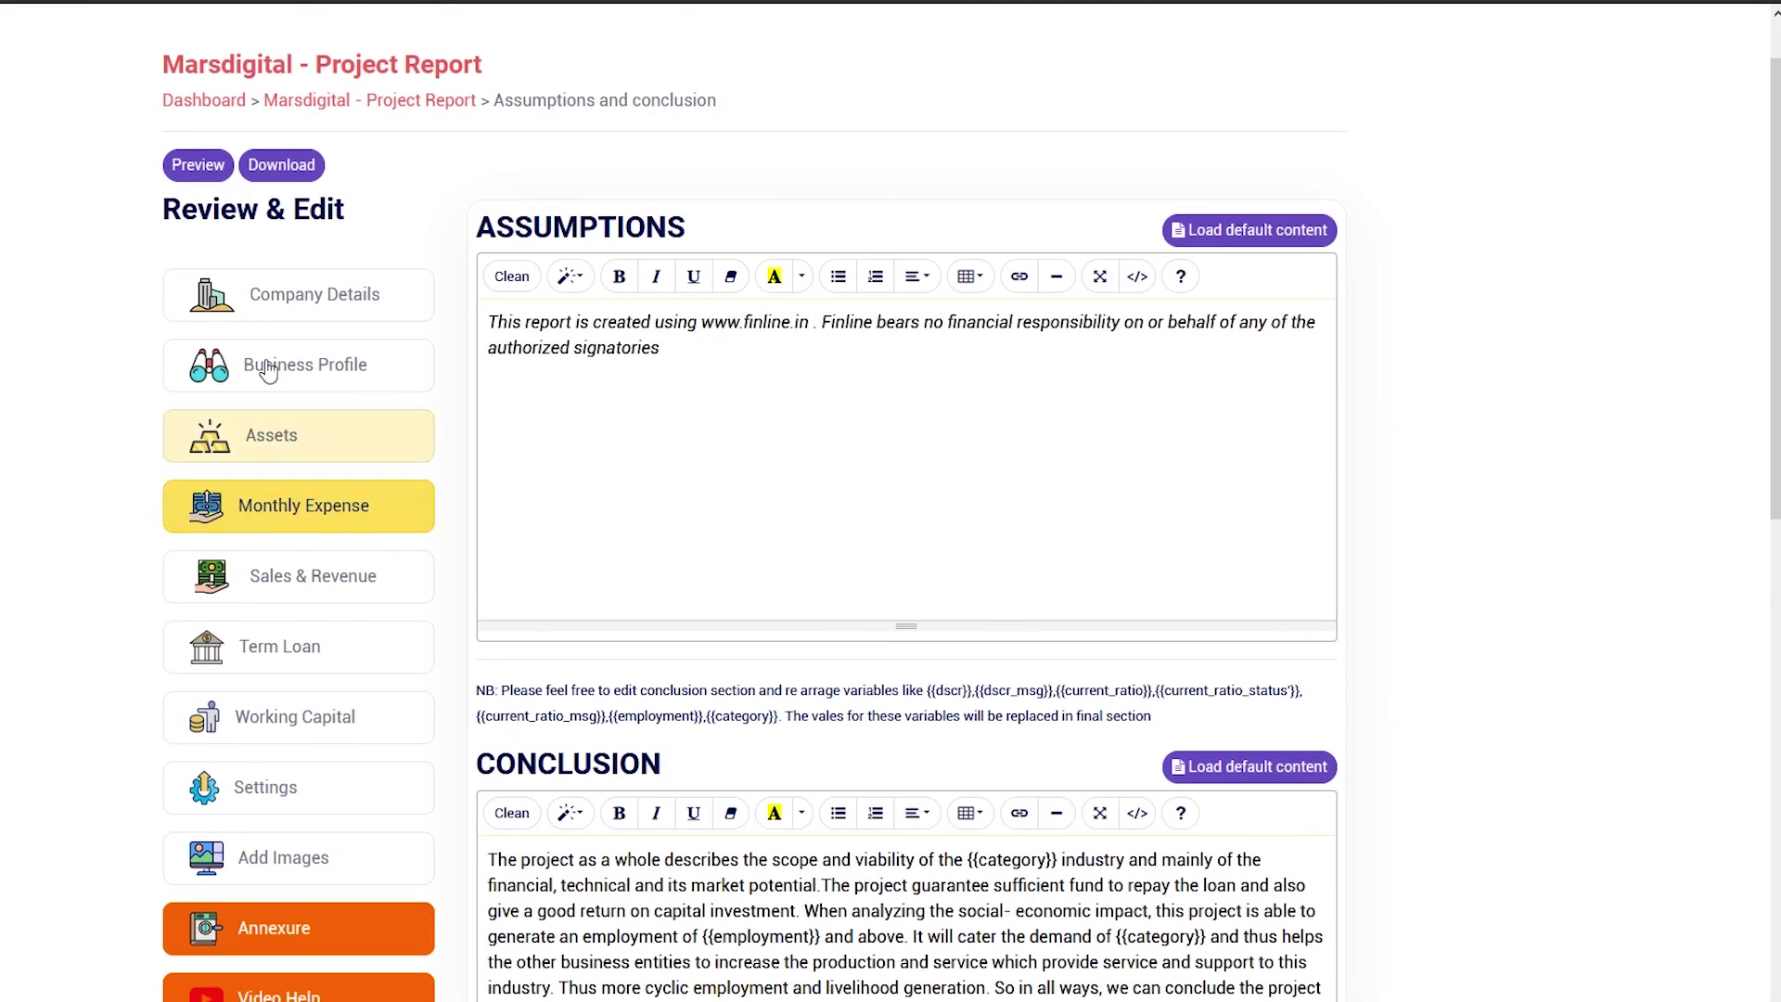
{"action": "left_click", "coordinate": [299, 369]}
{"action": "scroll", "coordinate": [1646, 616], "scroll_direction": "down", "scroll_amount": 5}
{"action": "scroll", "coordinate": [520, 477], "scroll_direction": "up", "scroll_amount": 5}
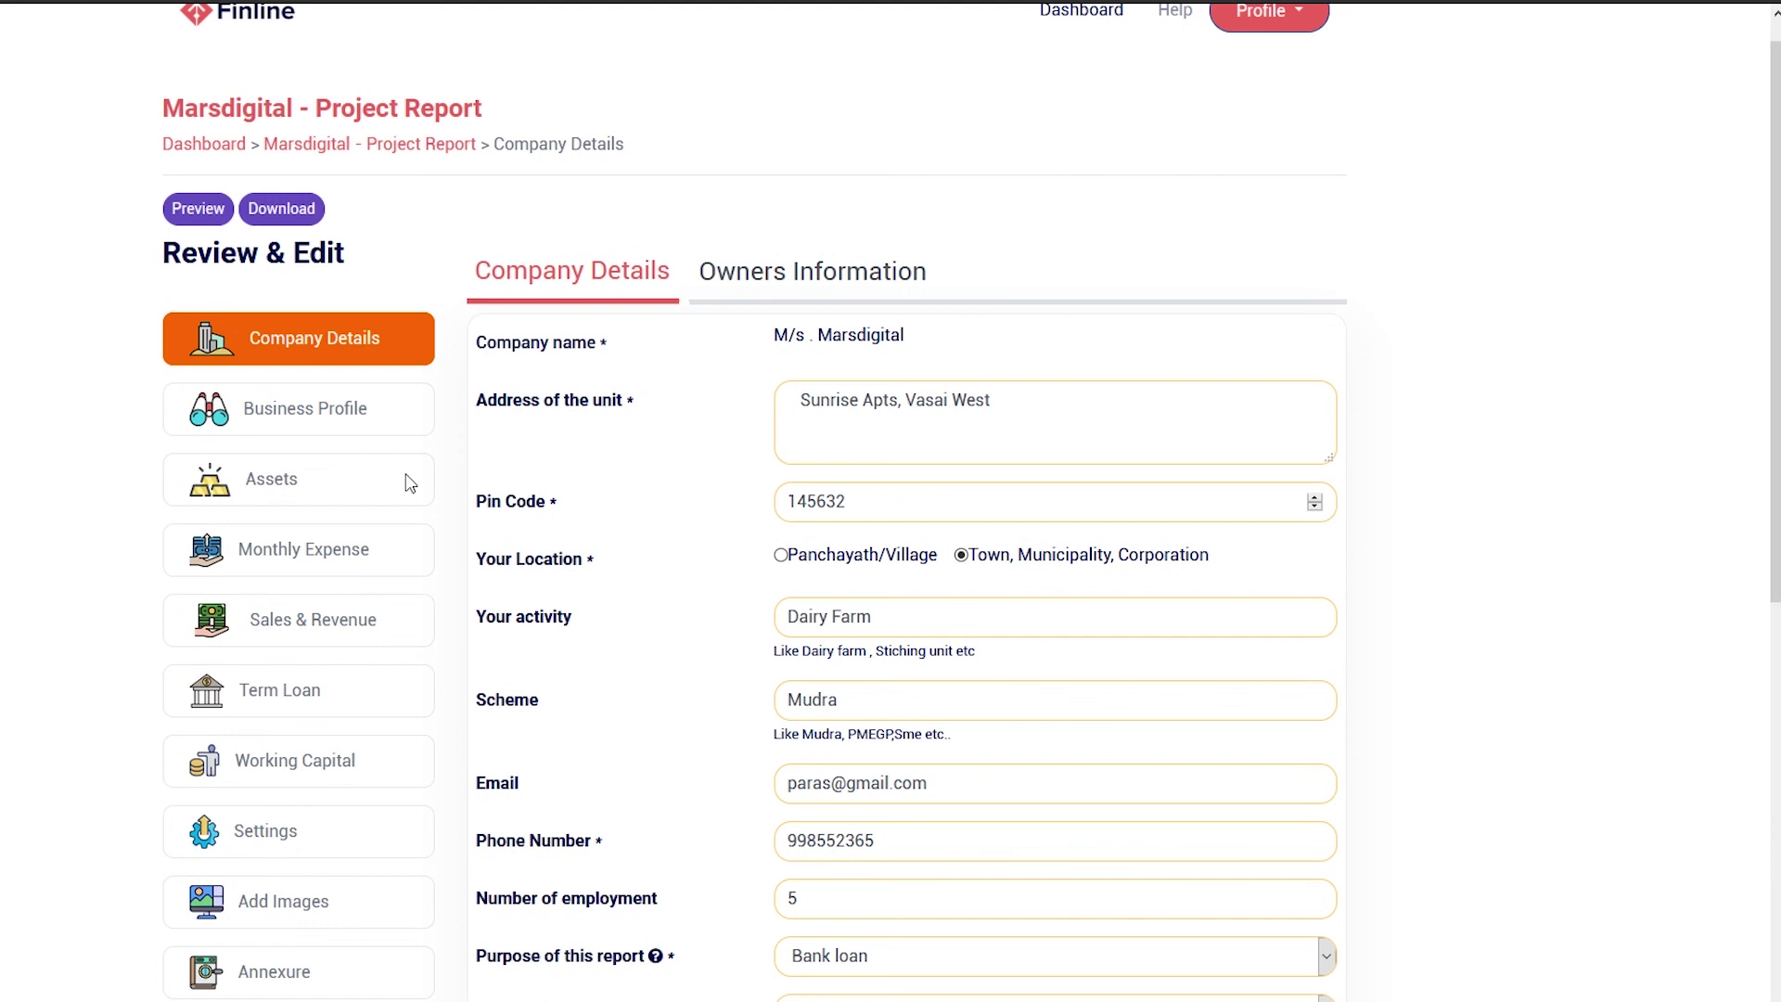